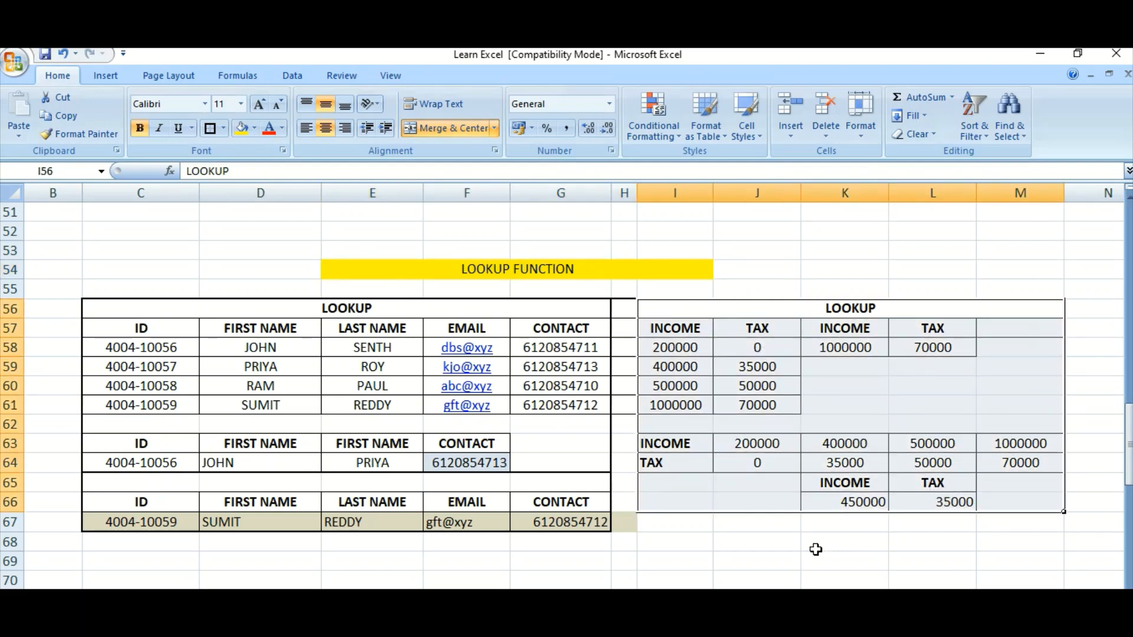
Step: Examine the vertical income and tax table in I57:J61 and the lookup income cell K58 beside it
click(778, 544)
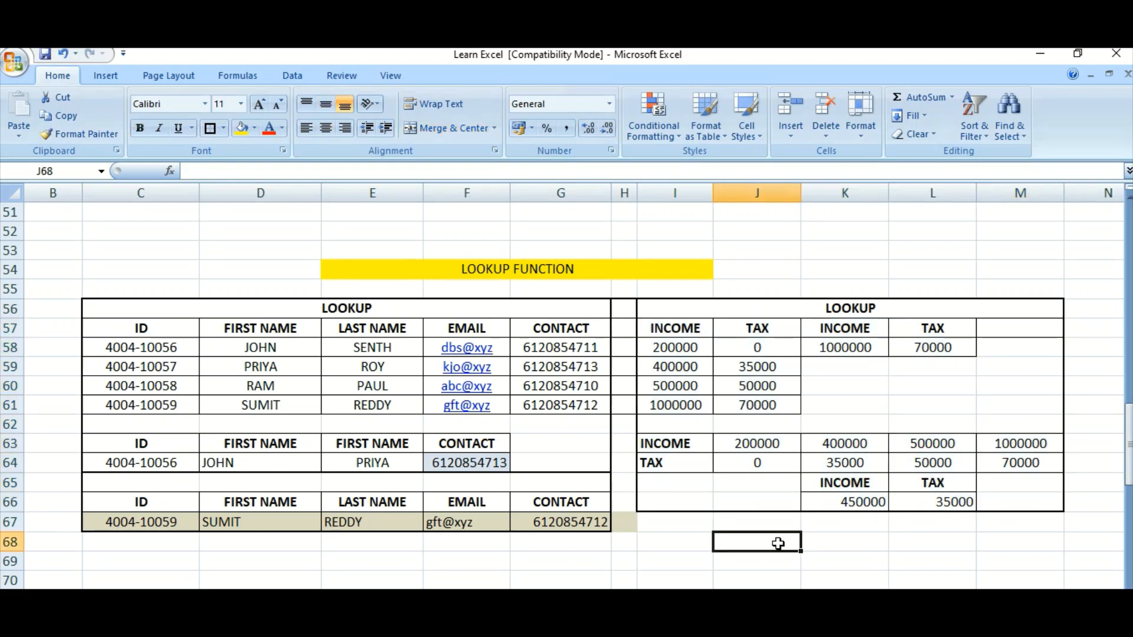
click(850, 376)
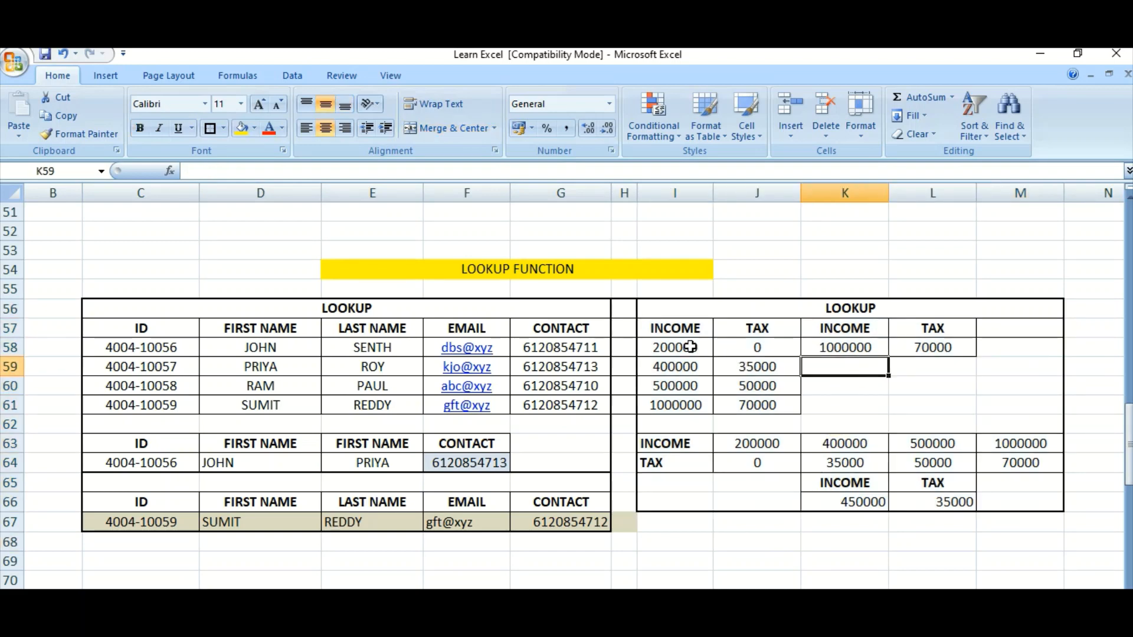
drag(675, 327, 745, 406)
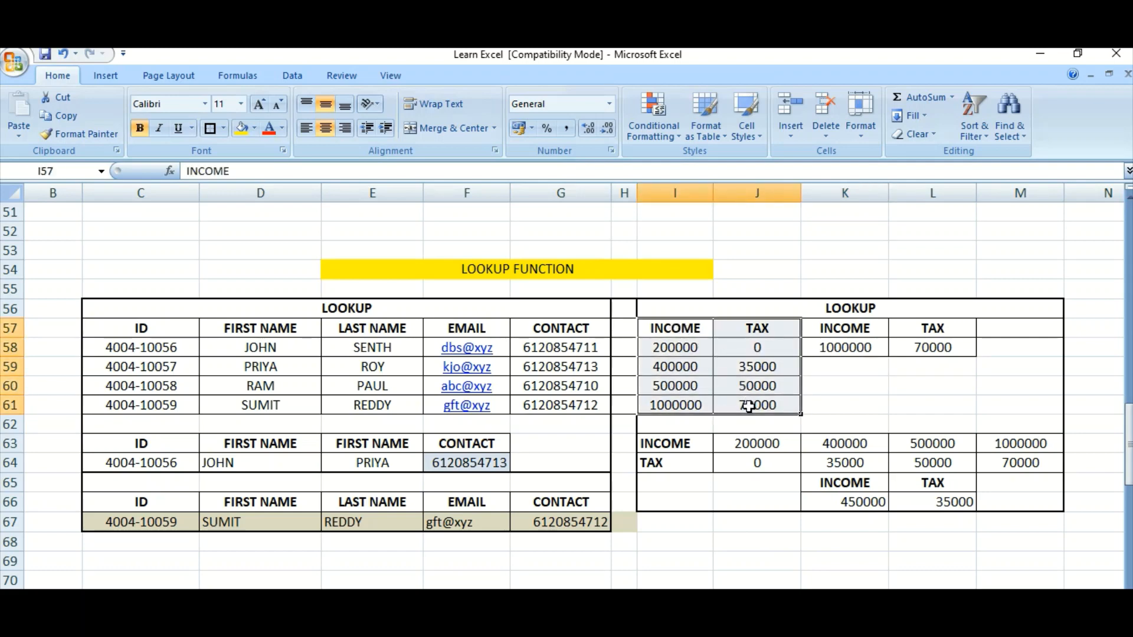
click(685, 351)
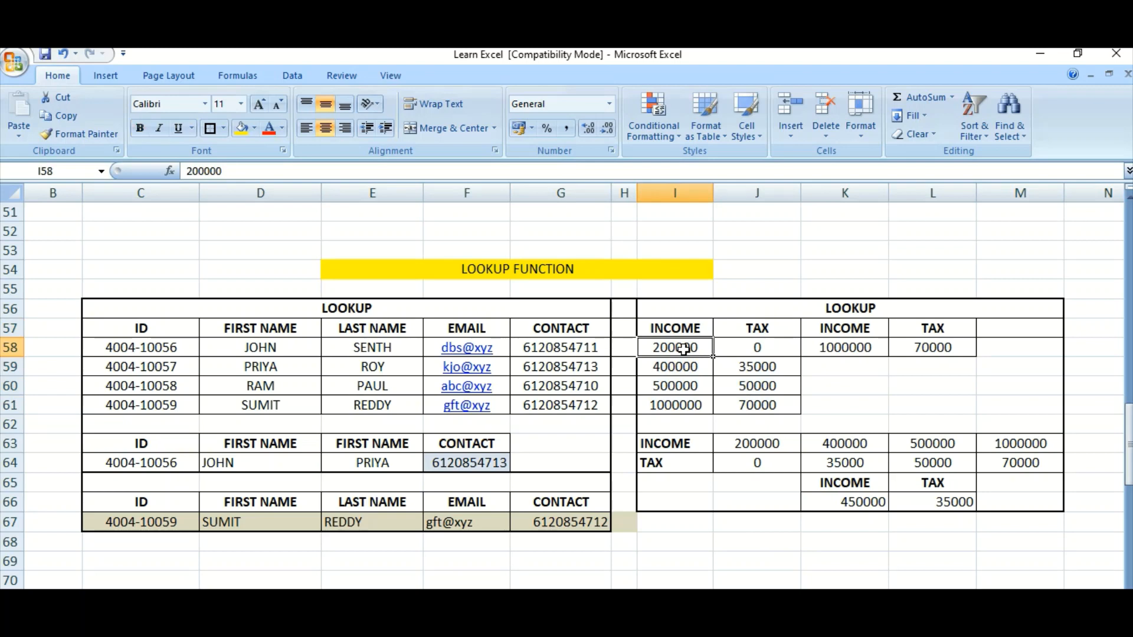
click(755, 328)
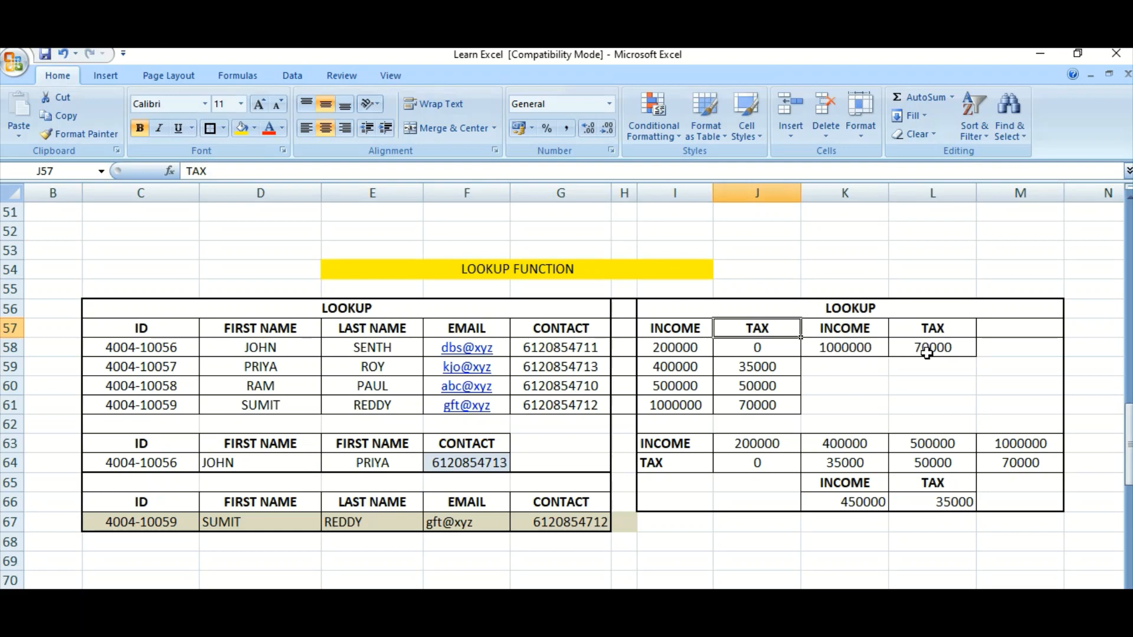
click(850, 348)
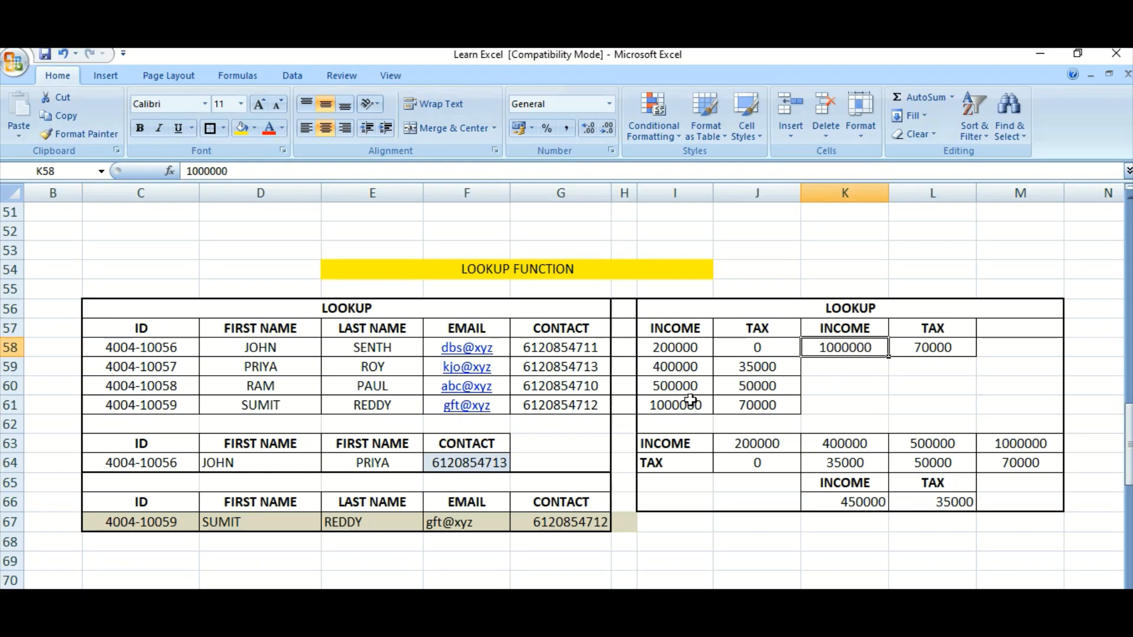
Step: Set the lookup income in K58 to 500000 and check the tax in L58 against the matching row of the income table
click(673, 386)
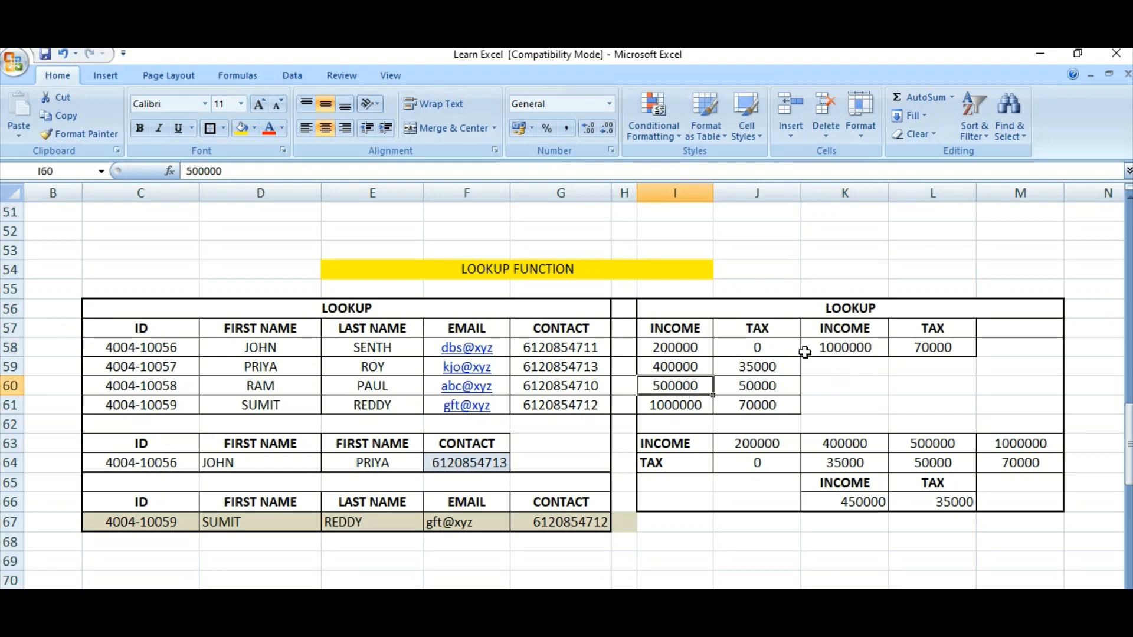
click(832, 347)
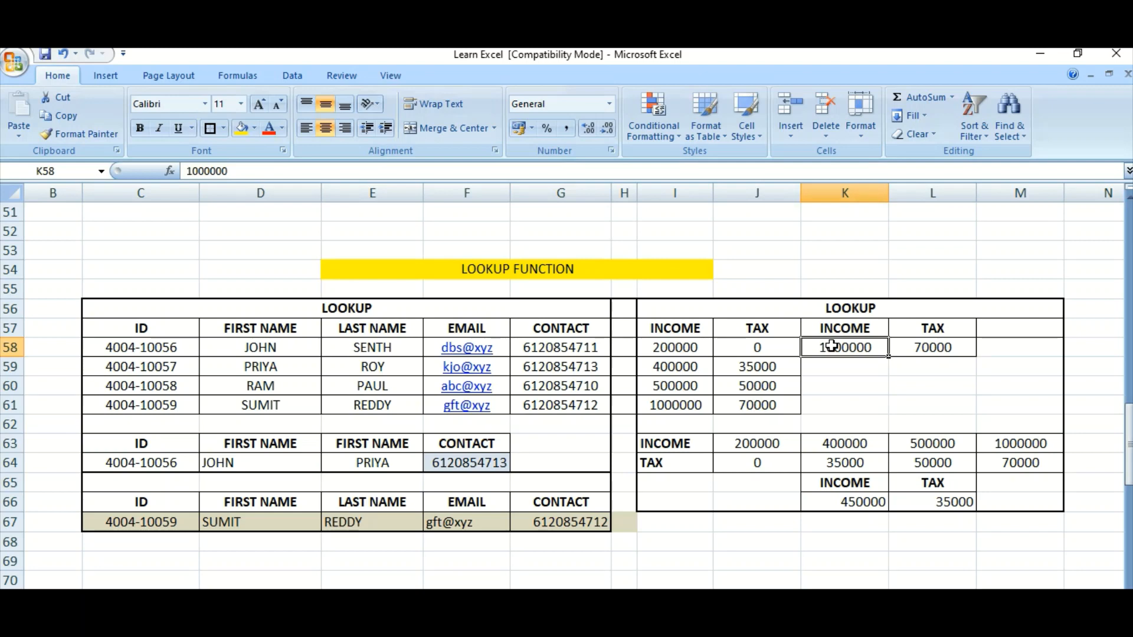
text(50)
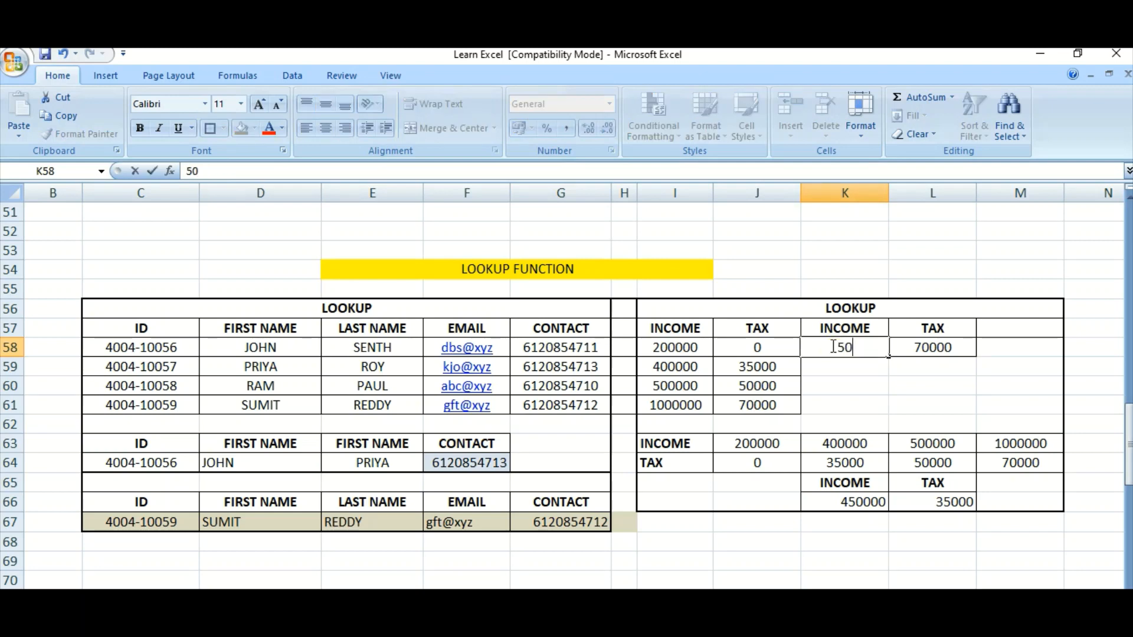
text(0000)
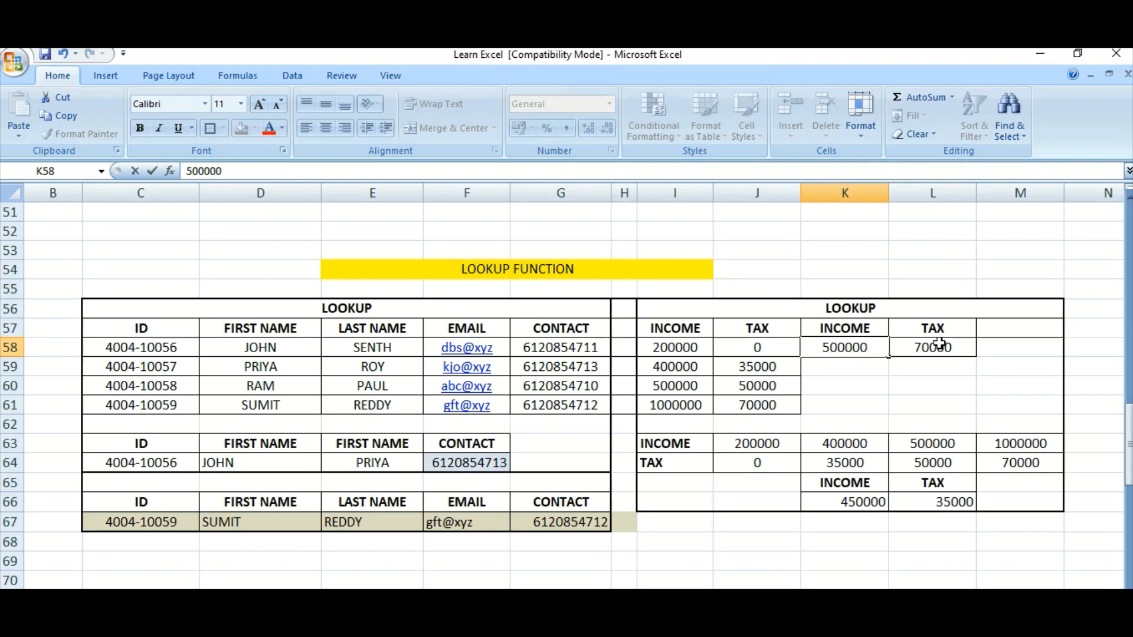
key(Return)
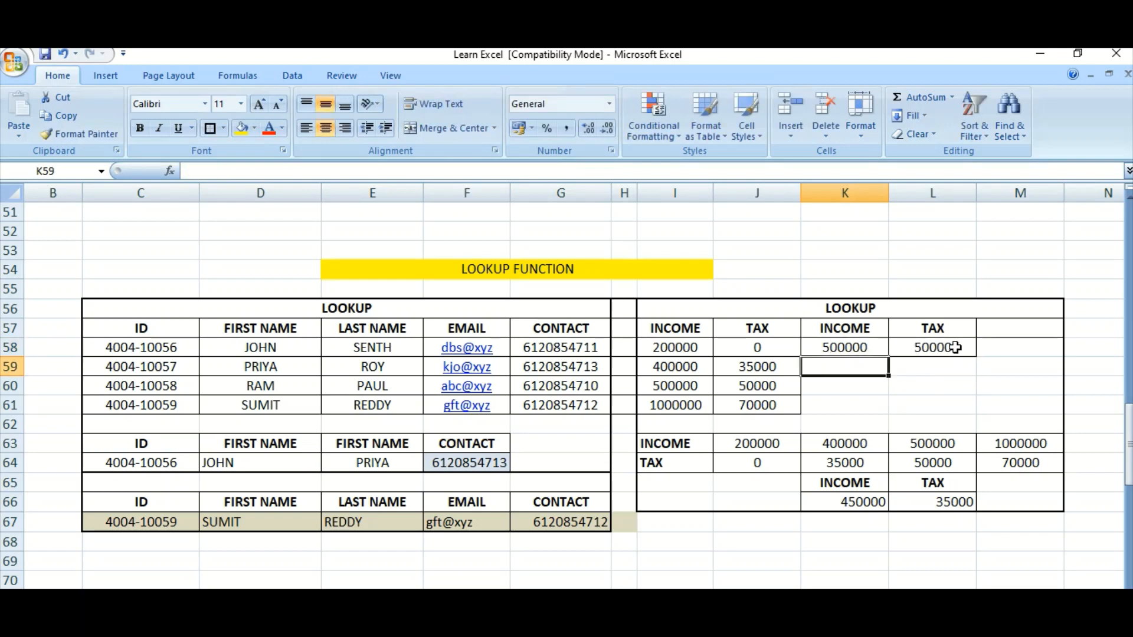
click(688, 388)
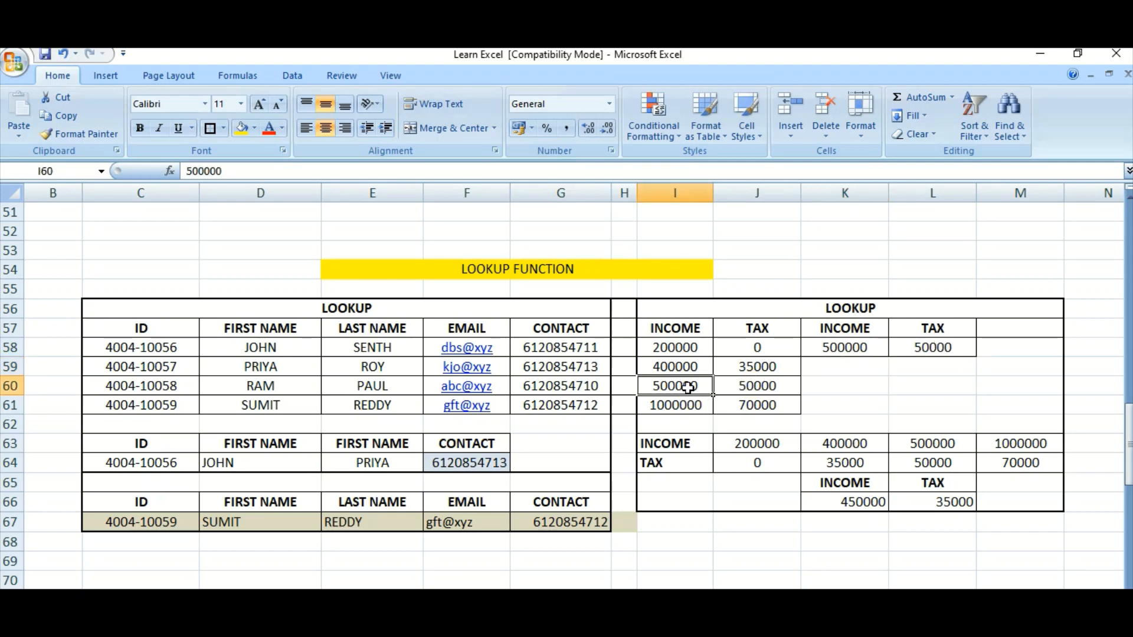
click(743, 387)
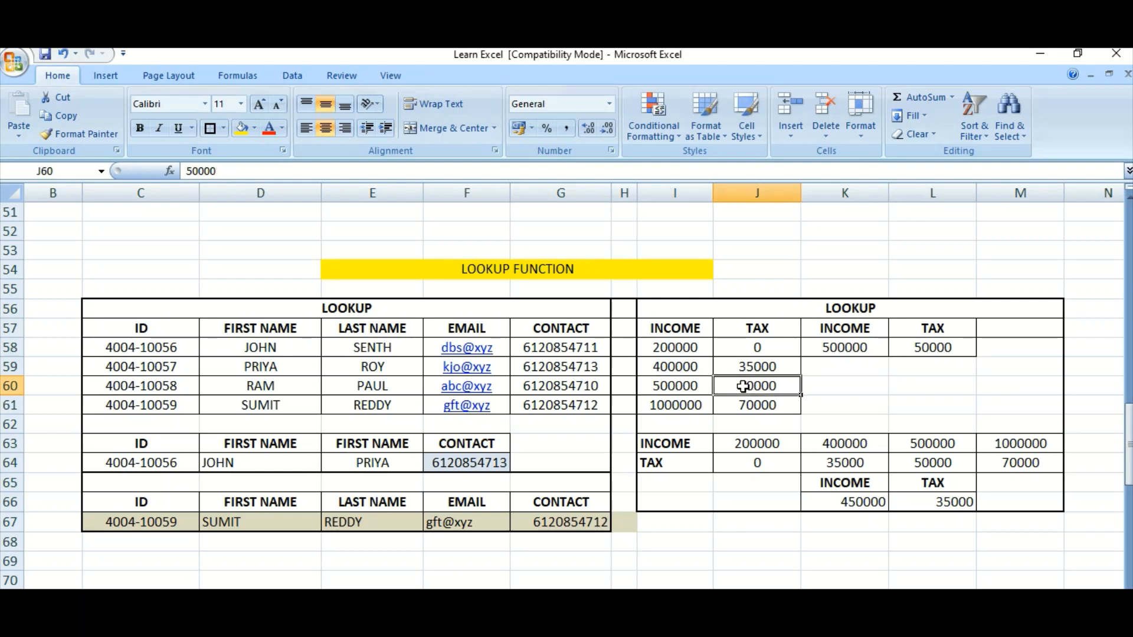
drag(743, 387, 688, 386)
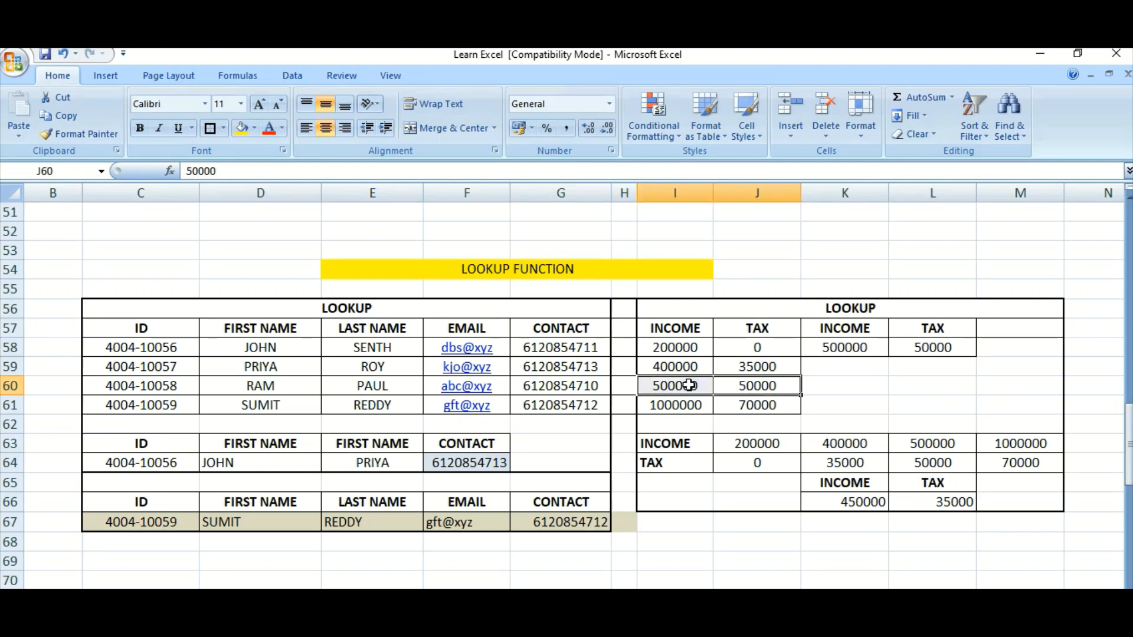
click(918, 348)
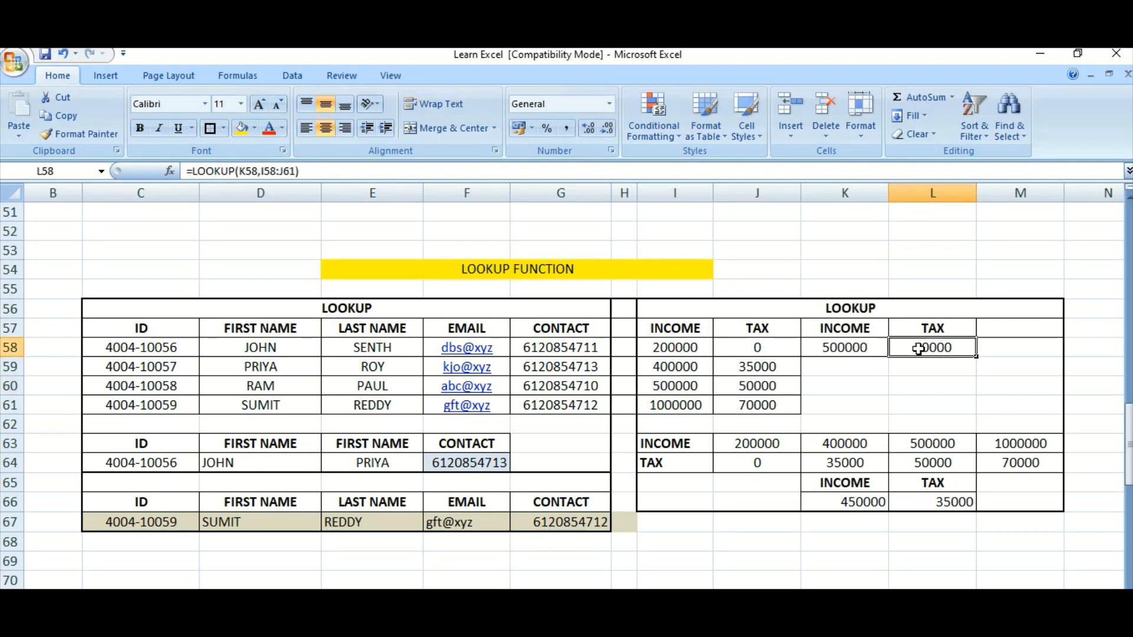
Step: Enter a second lookup income of 400000 in cell K59
click(869, 350)
click(855, 368)
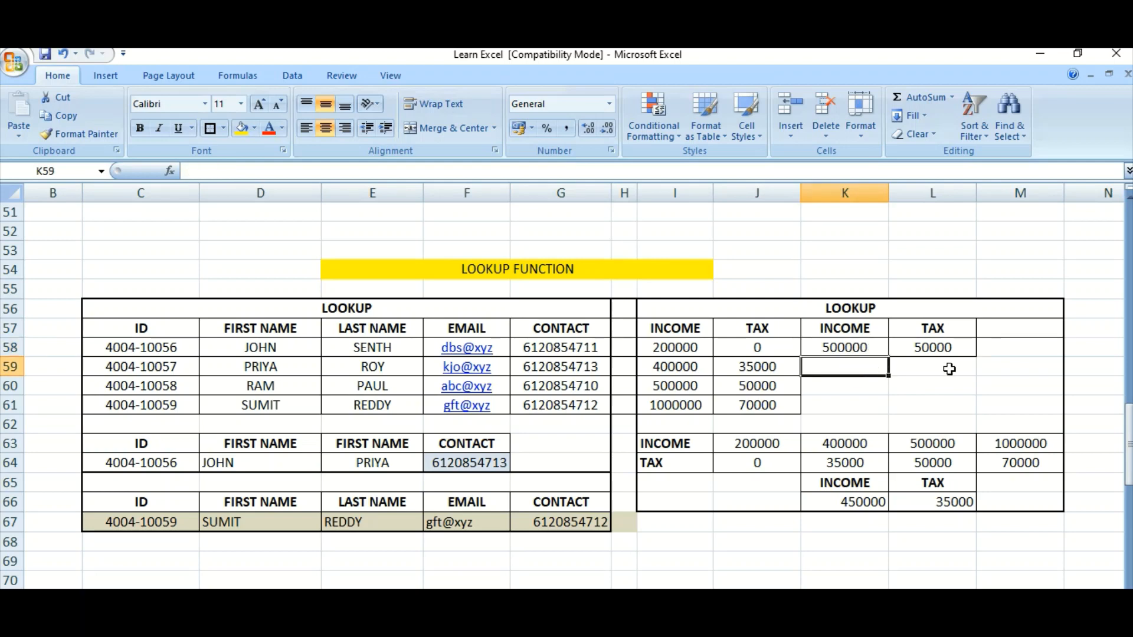
click(852, 387)
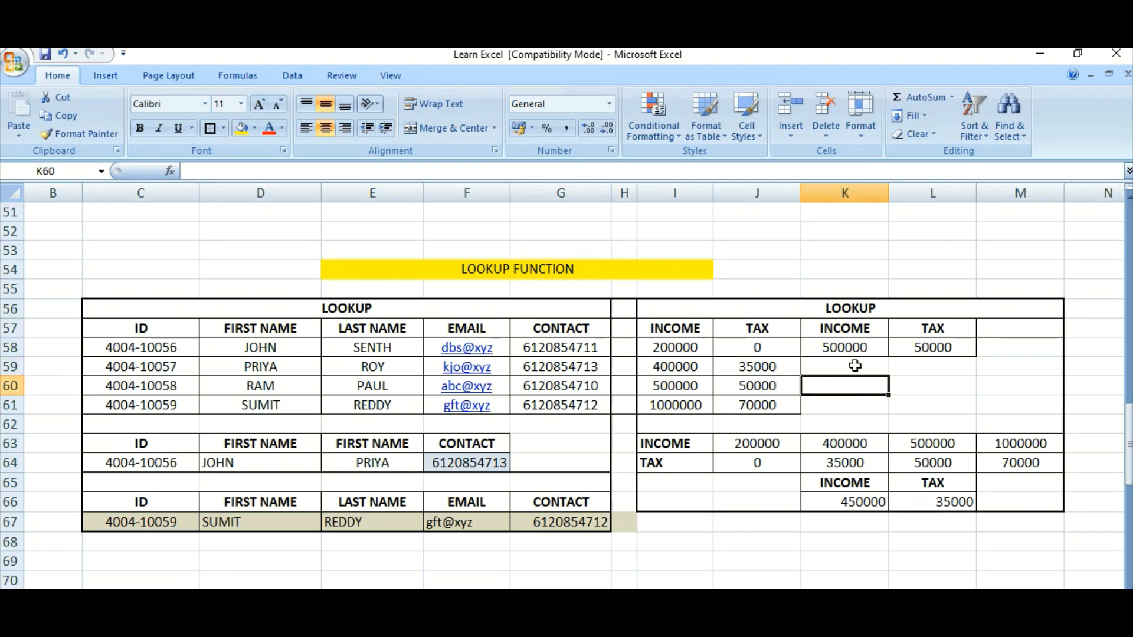
click(855, 366)
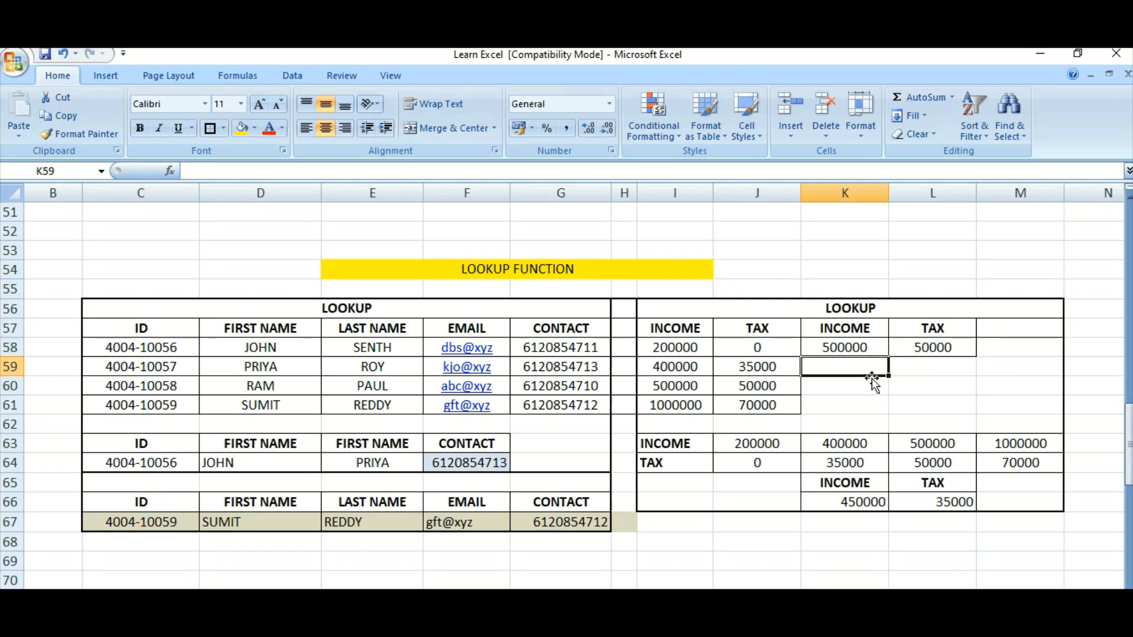
text(400000)
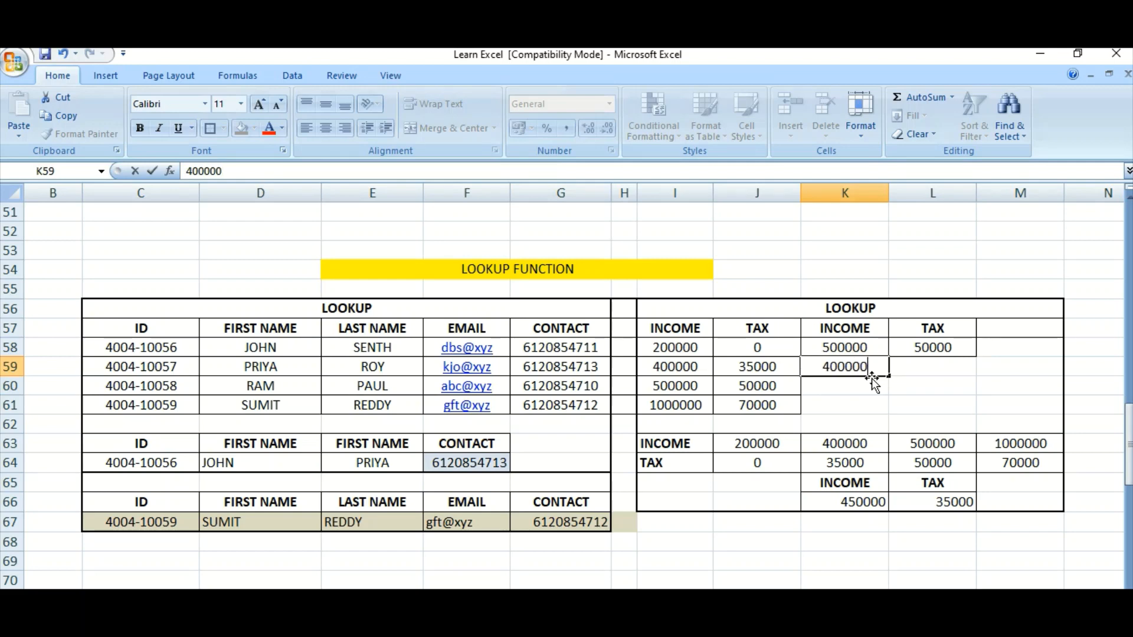
key(Tab)
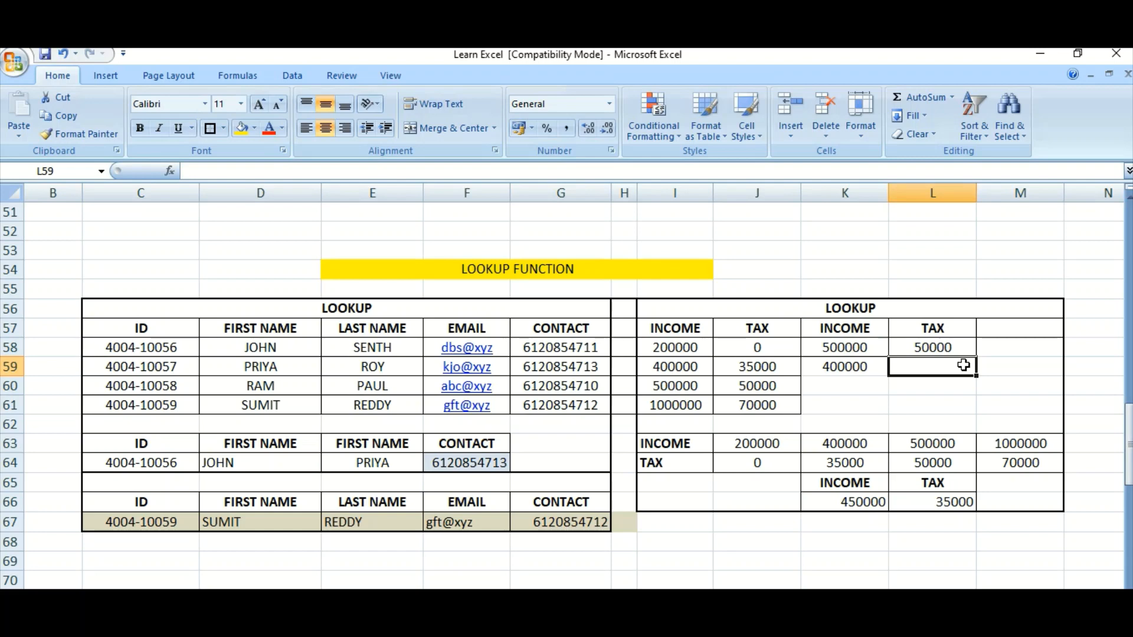
Step: Enter the formula =LOOKUP(K59,I58:J61) in cell L59 to find the tax for the income in K59
click(860, 370)
click(912, 369)
text(=look)
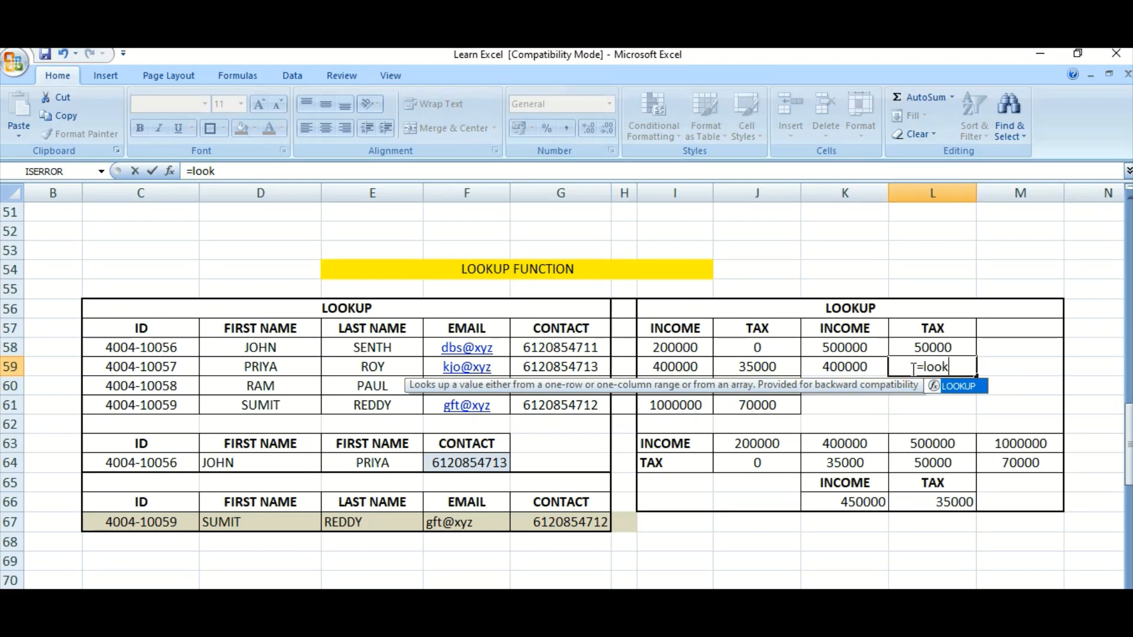
key(Tab)
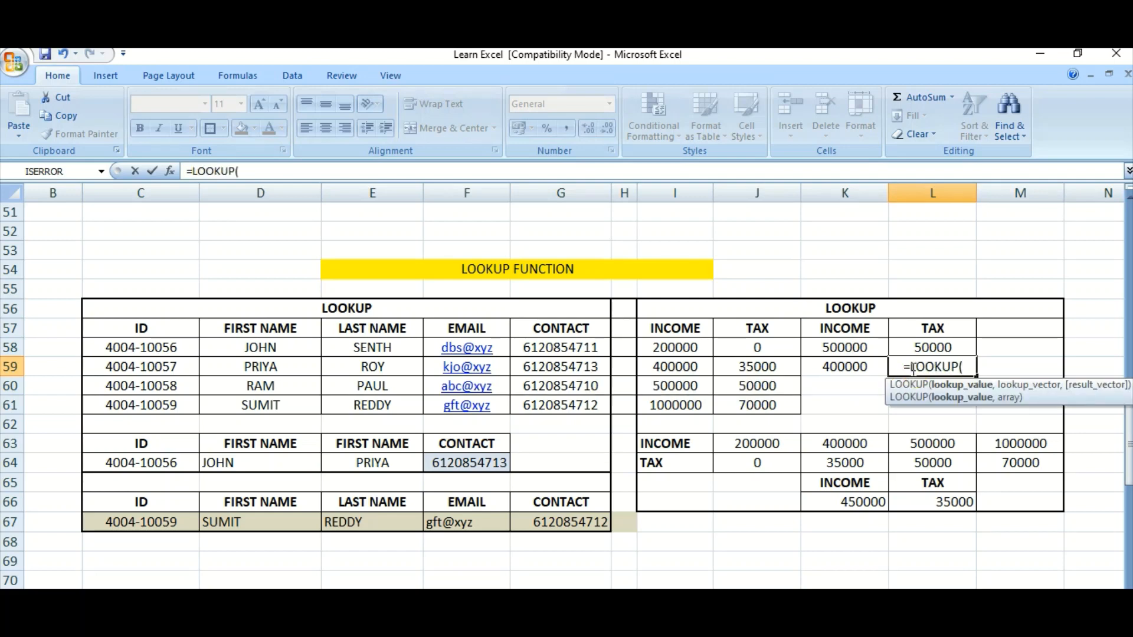
click(835, 368)
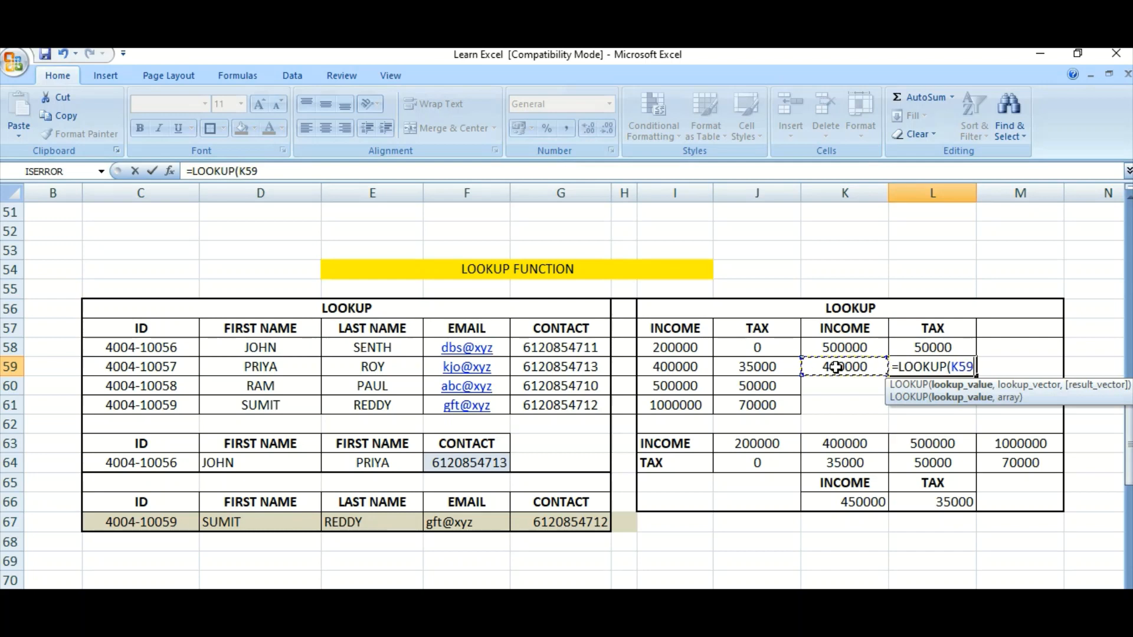
text(,)
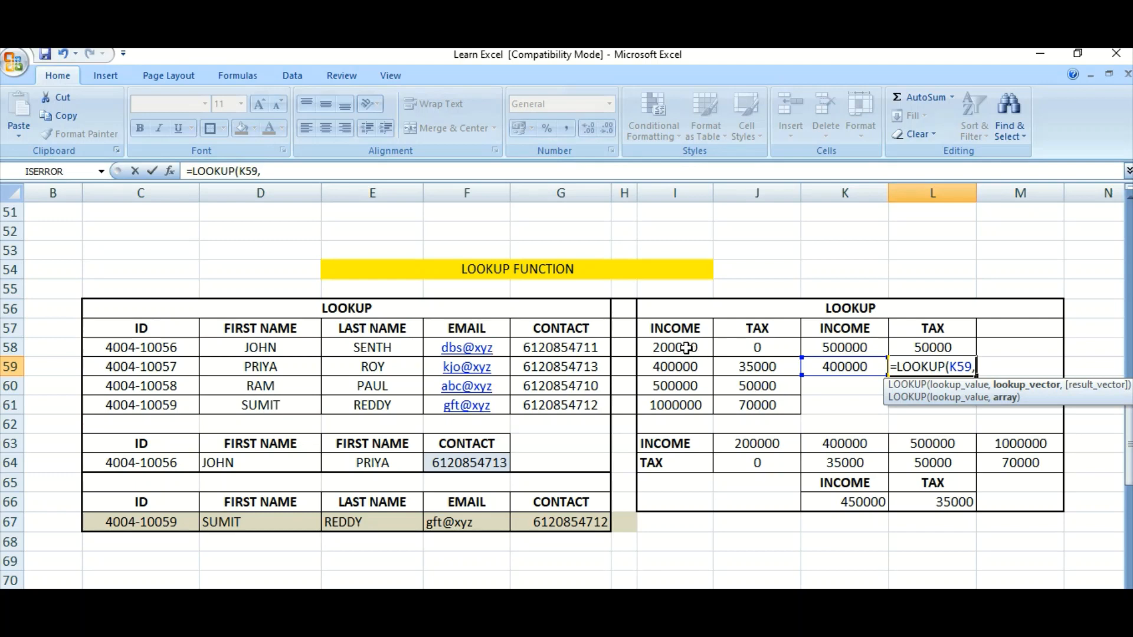
drag(687, 348, 748, 400)
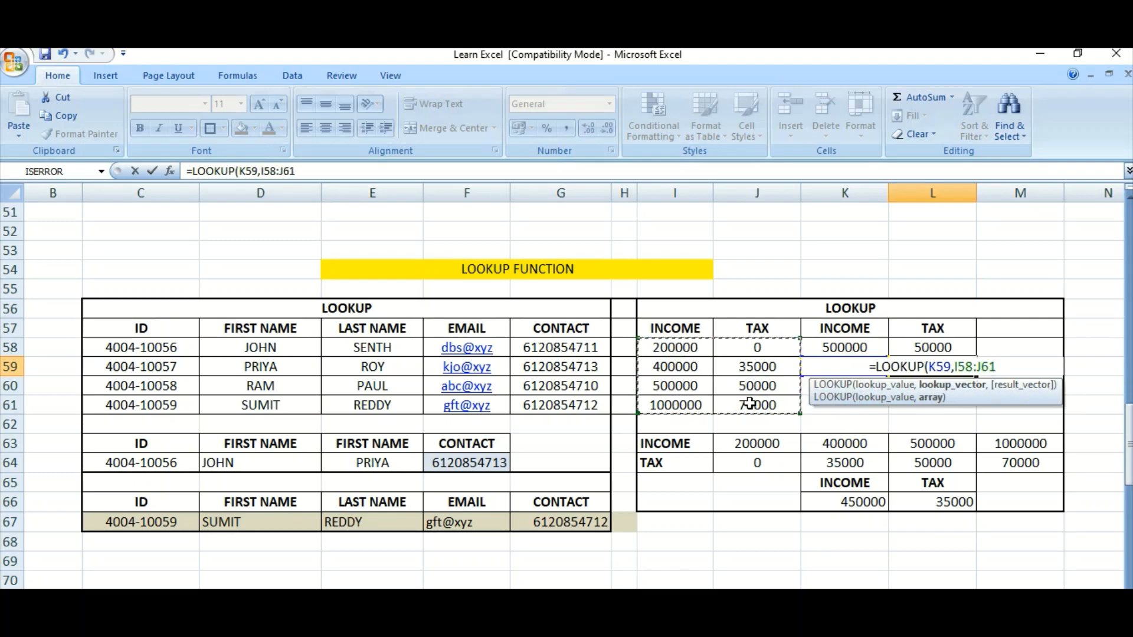
text())
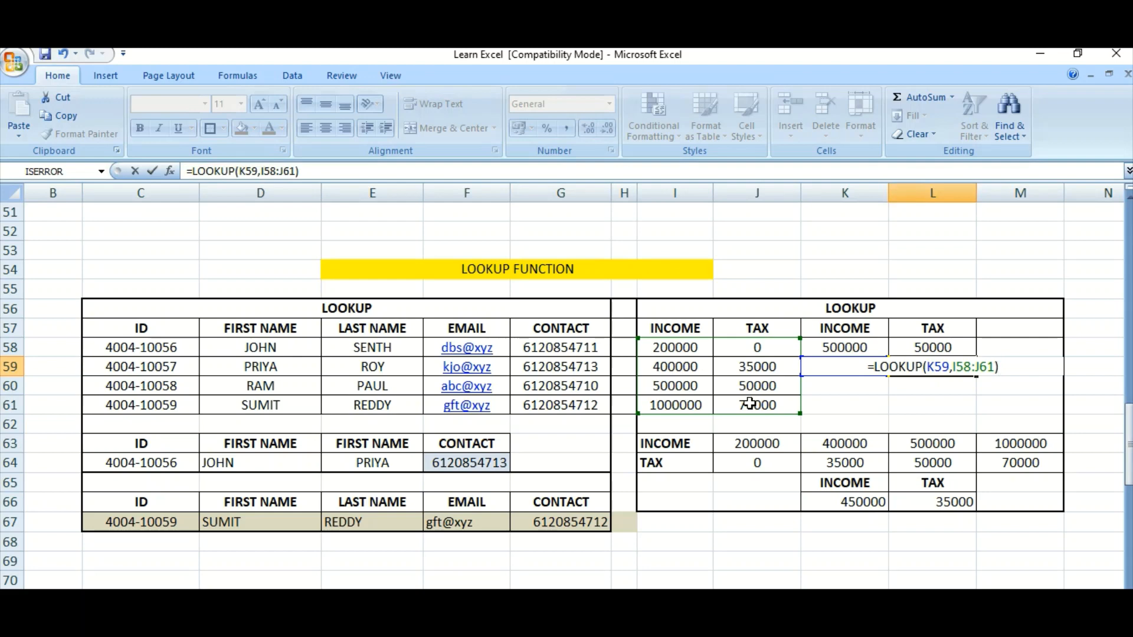
key(Return)
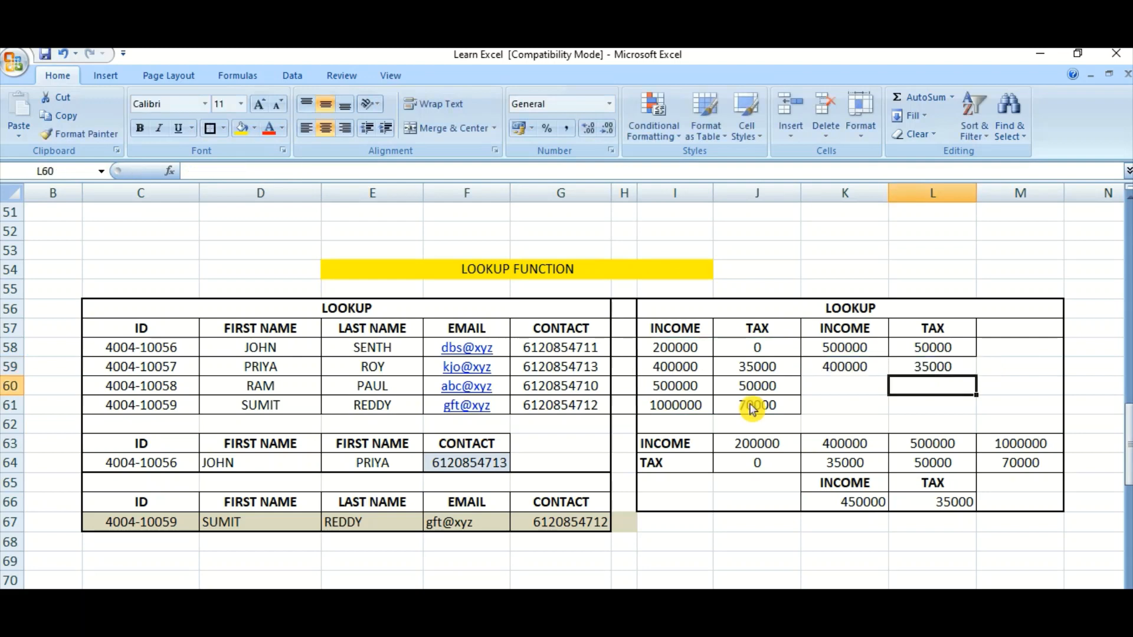
Step: Compare the income and tax in K59:L59 with the matching row I59:J59 of the income table
click(924, 369)
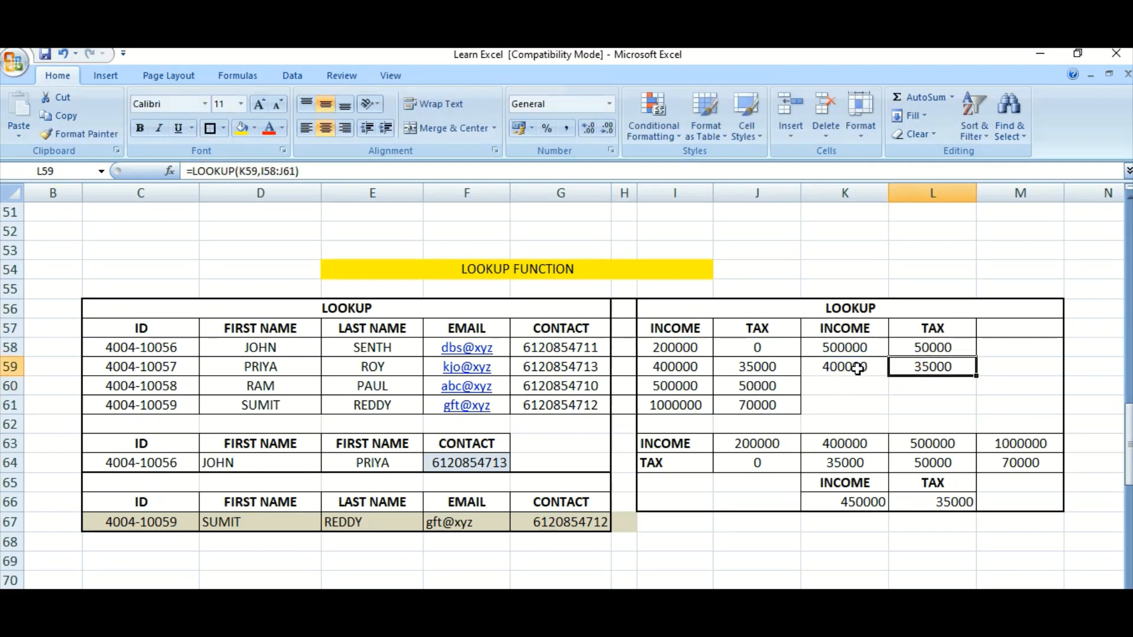
drag(867, 368, 910, 366)
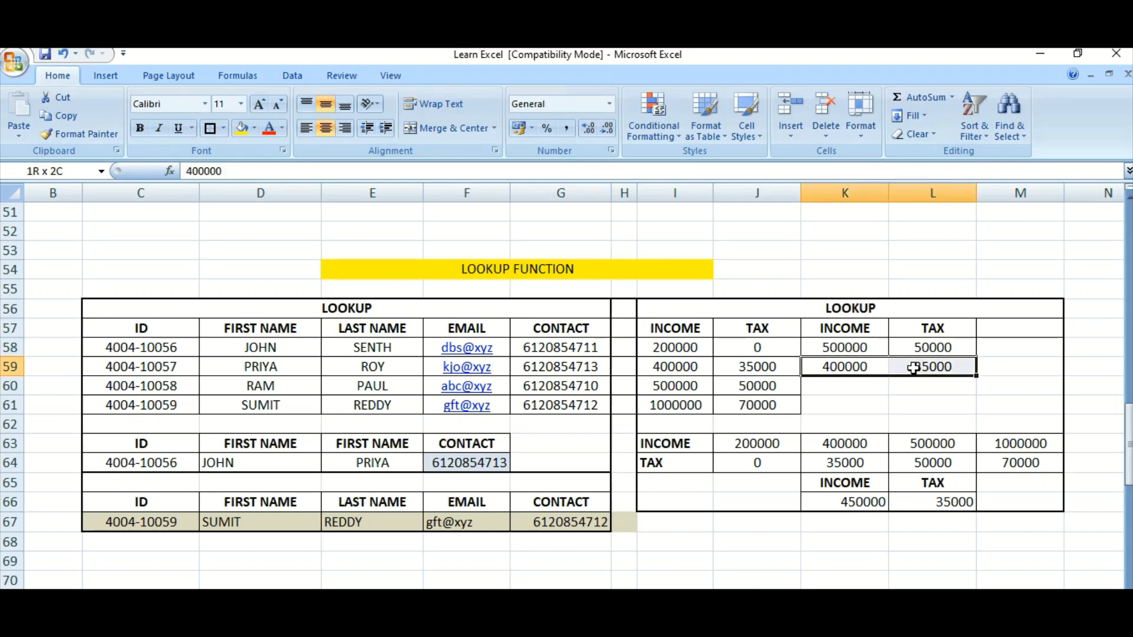
click(696, 368)
drag(697, 368, 767, 367)
click(838, 366)
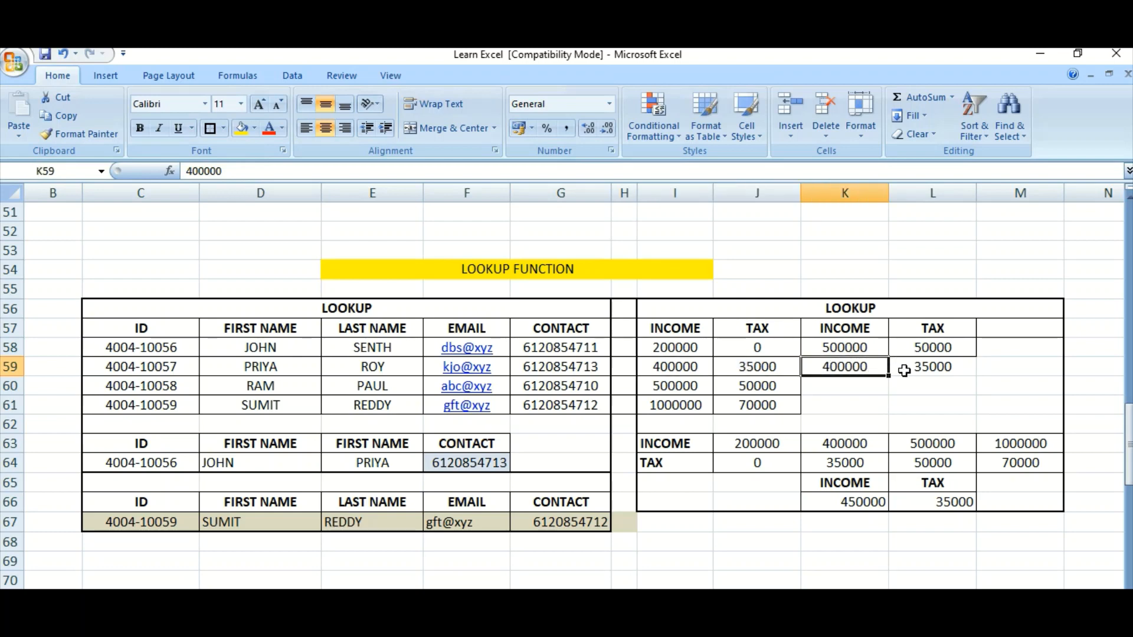
Step: Set the lookup income in K59 to 200000 and check the tax in L59 against the first row of the income table
click(679, 350)
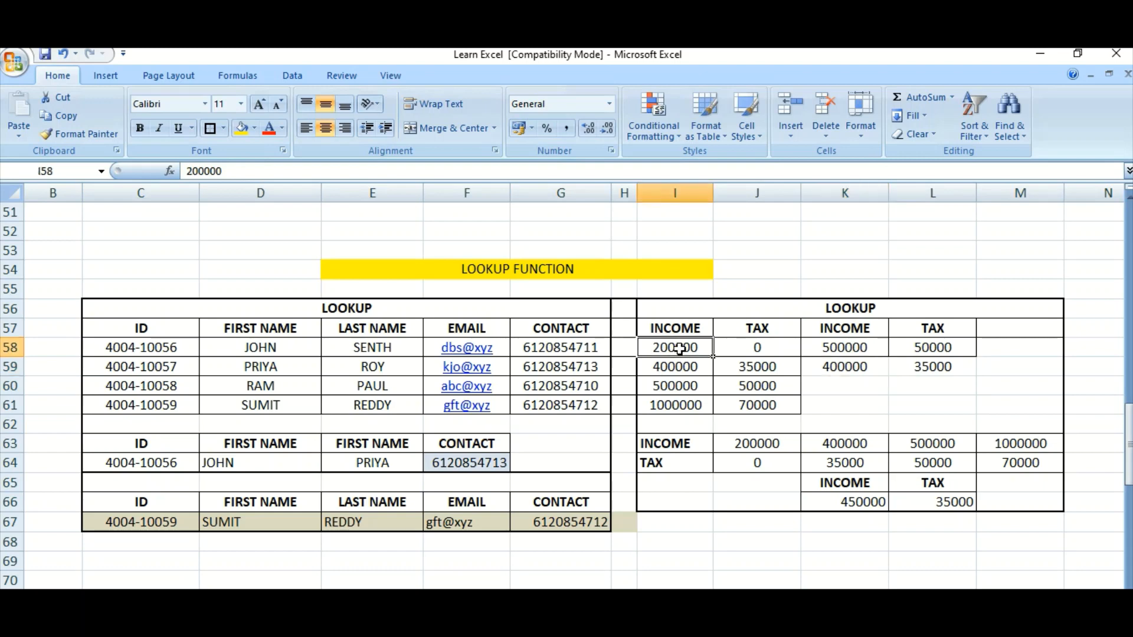
click(826, 367)
text(200000)
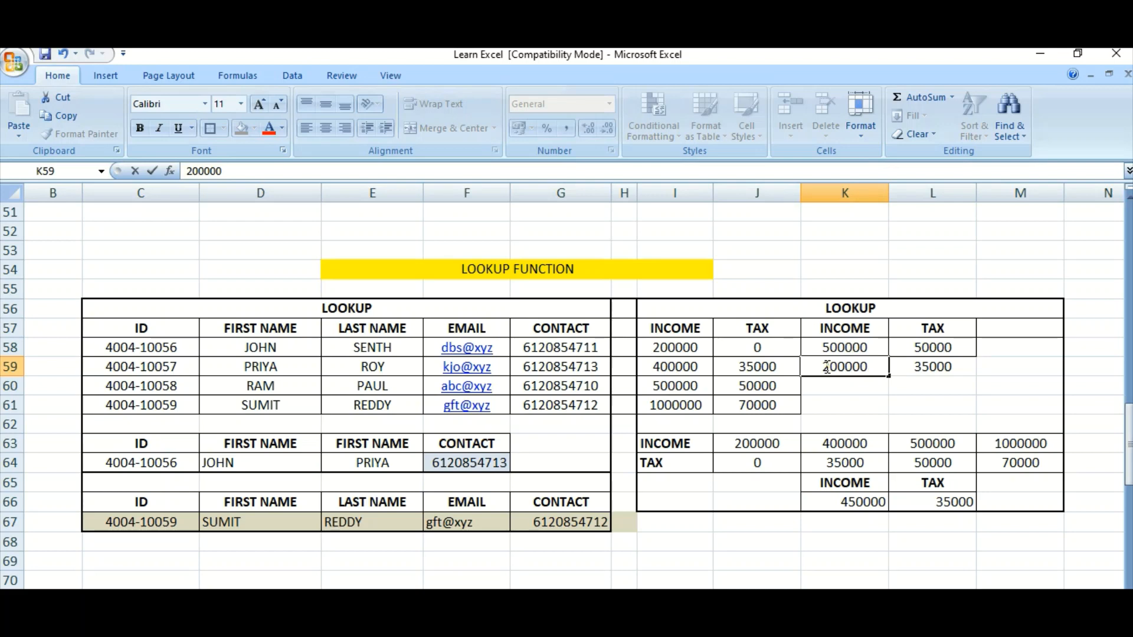
key(Return)
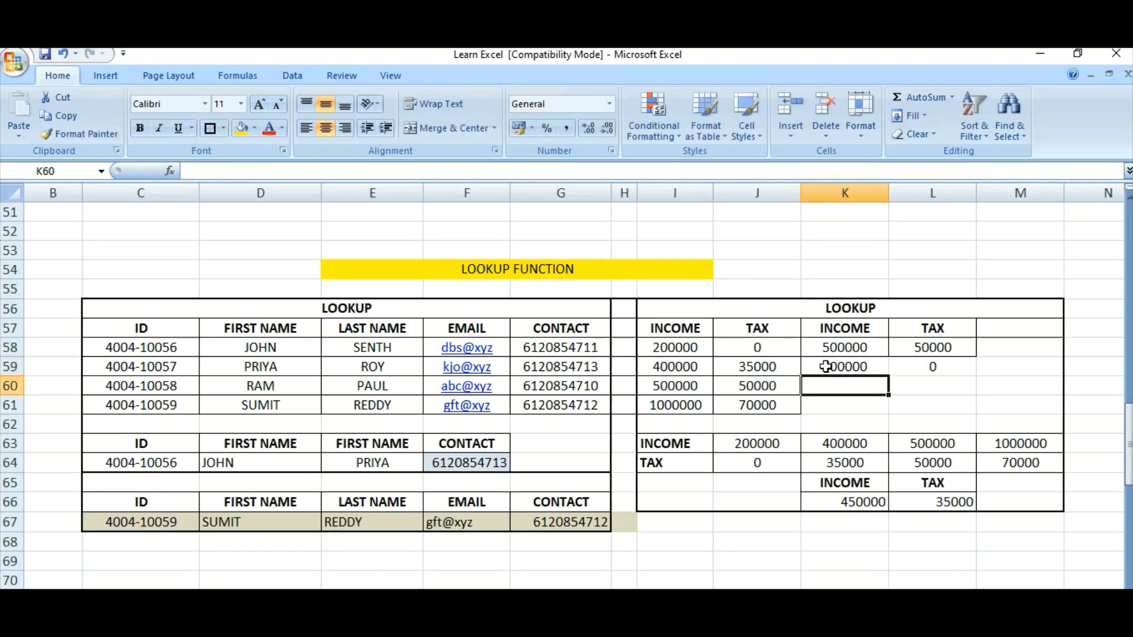
click(941, 362)
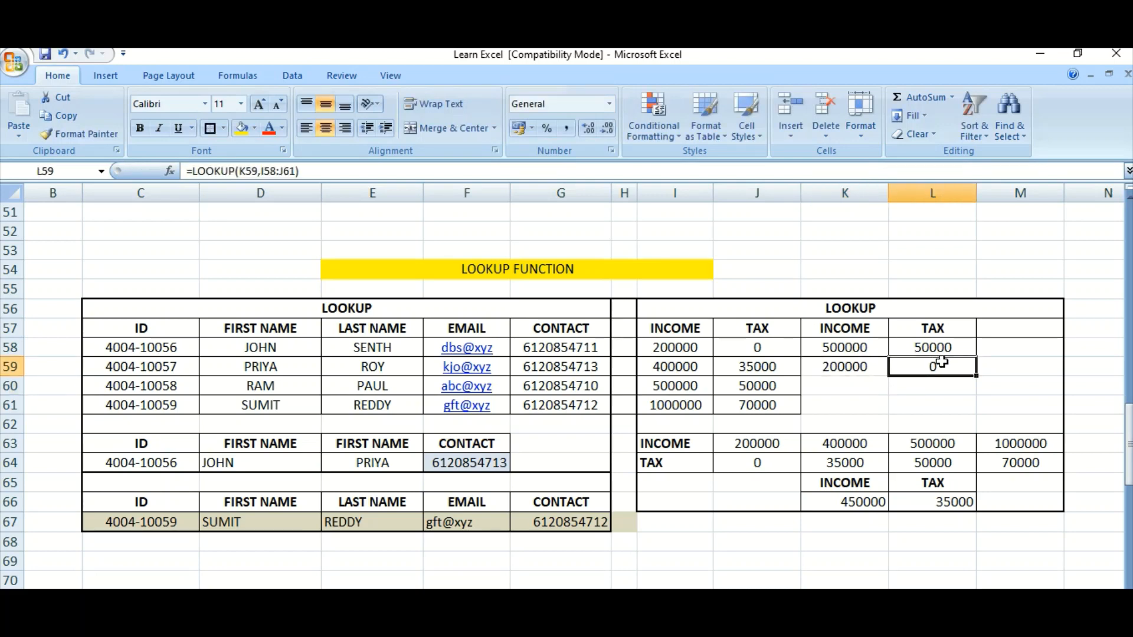
click(769, 346)
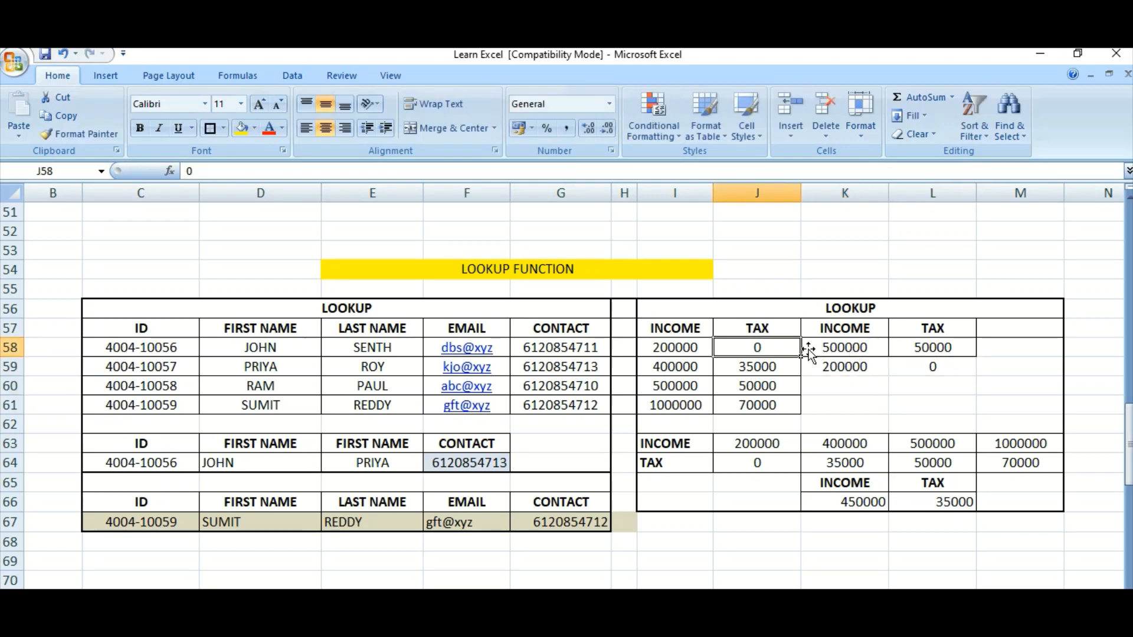
Step: Review the lookup incomes in K58:K59 and the LOOKUP tax result in L59
click(910, 366)
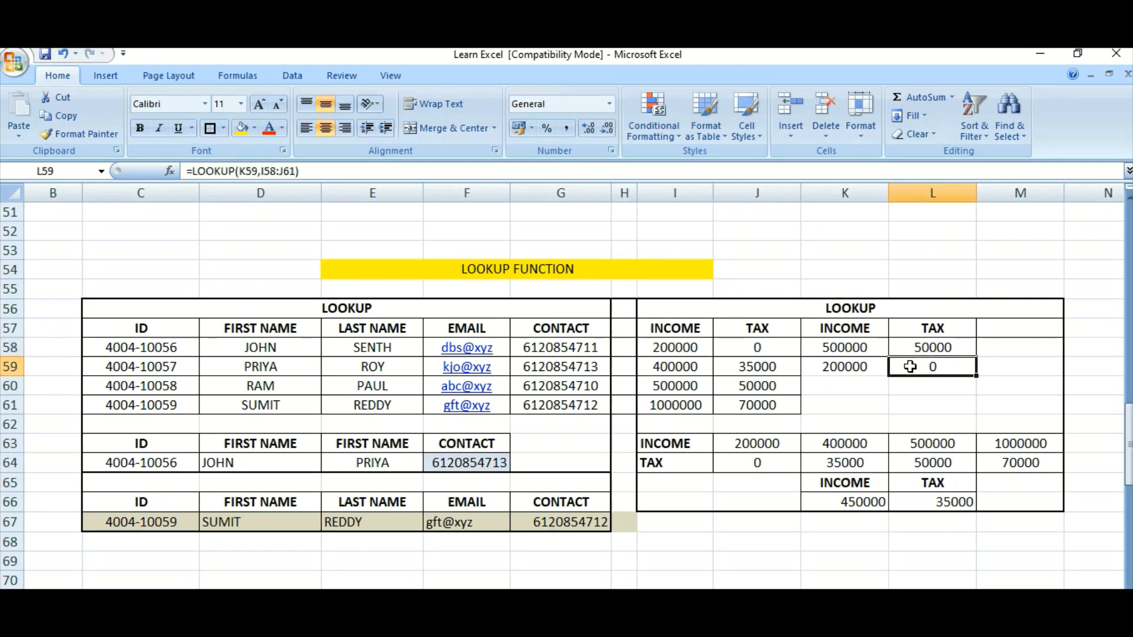
click(855, 387)
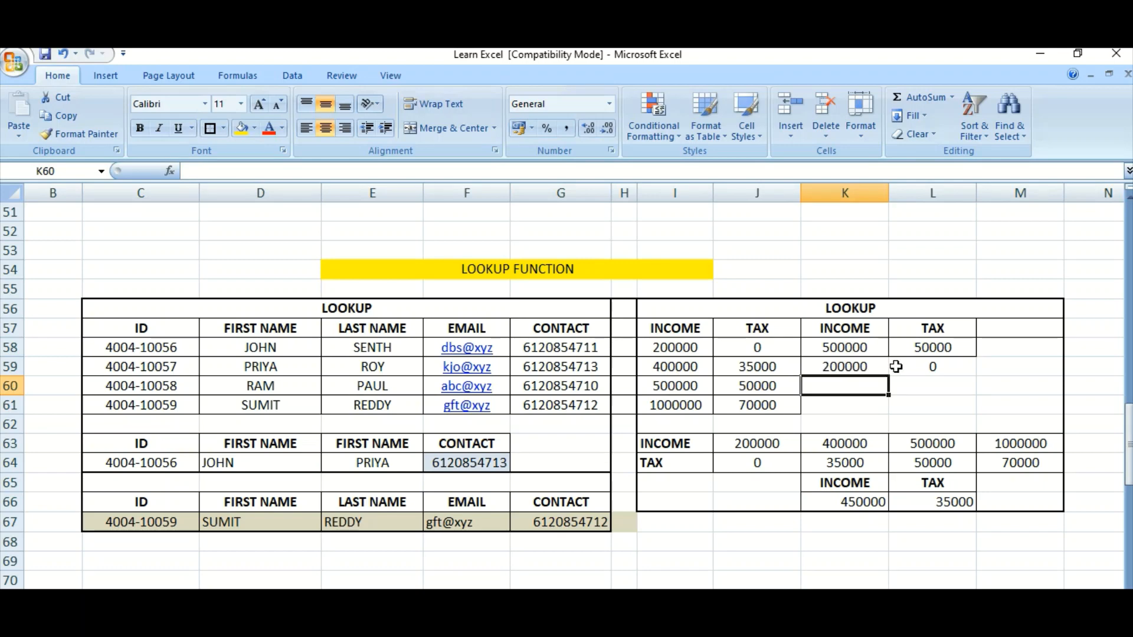
click(846, 367)
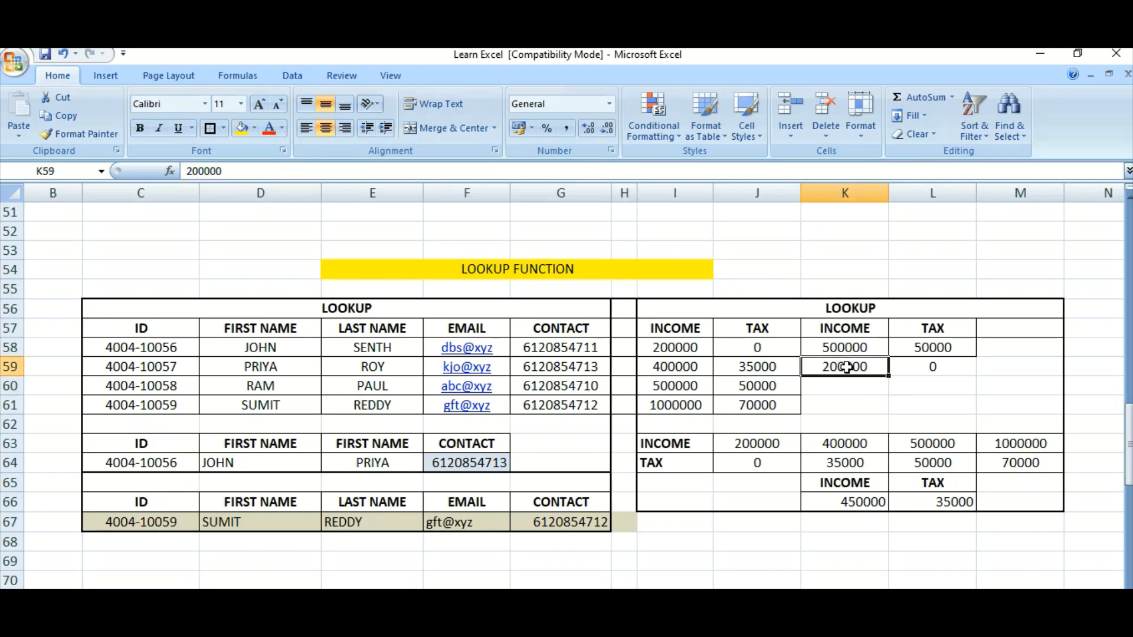
click(855, 349)
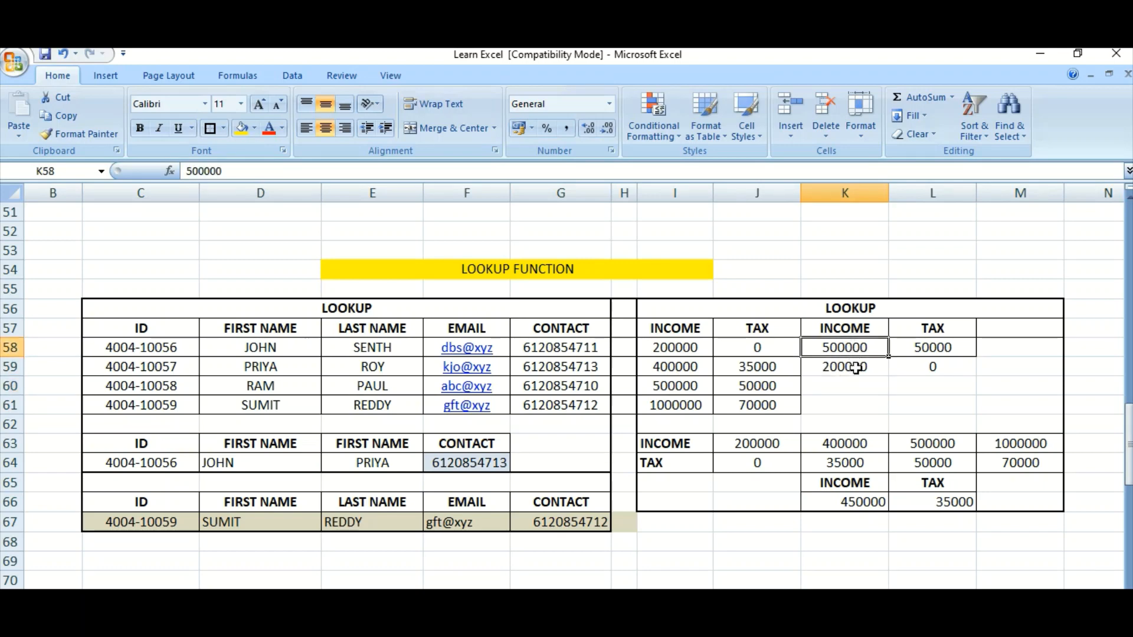
click(856, 368)
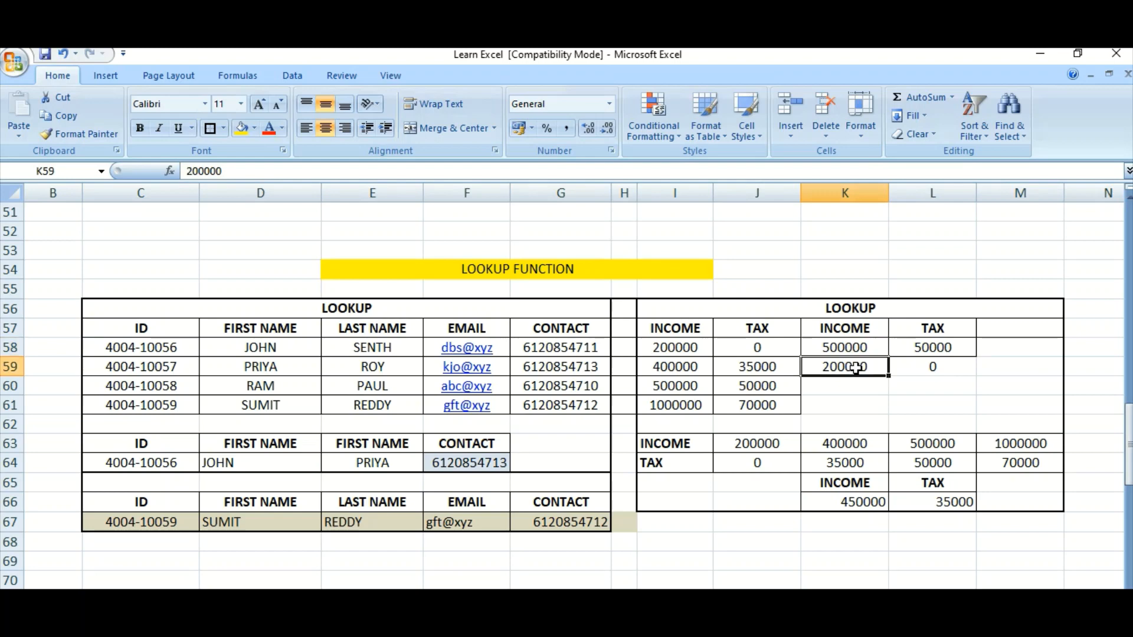
click(946, 369)
click(933, 387)
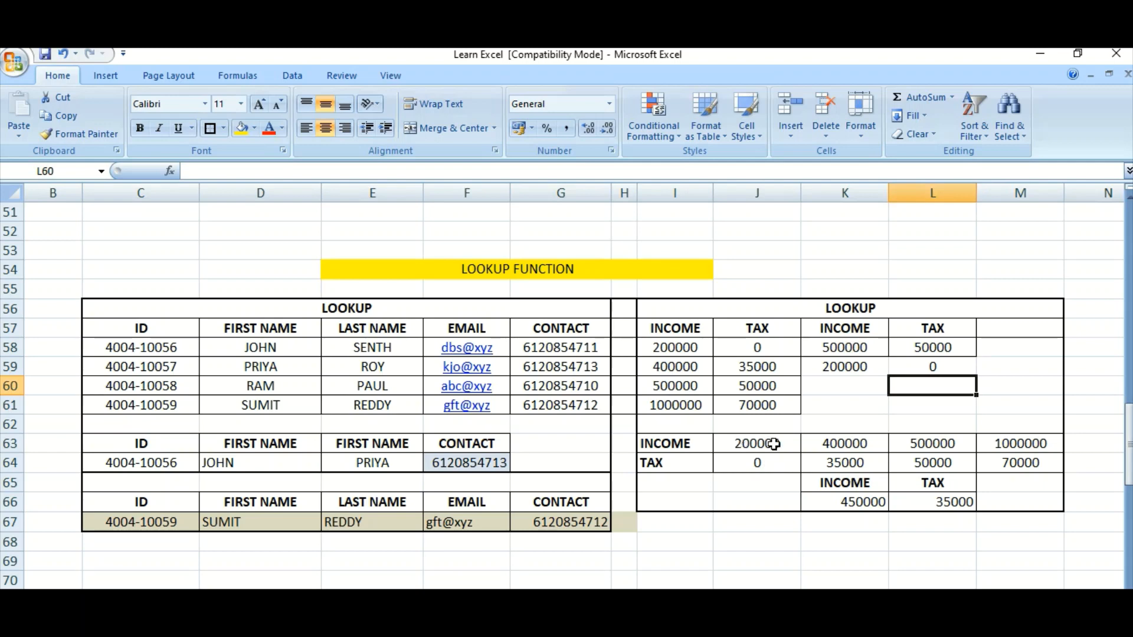
Step: Compare the horizontal income and tax table in I63:M64 with the vertical table headed in I57:J57
drag(692, 442, 996, 462)
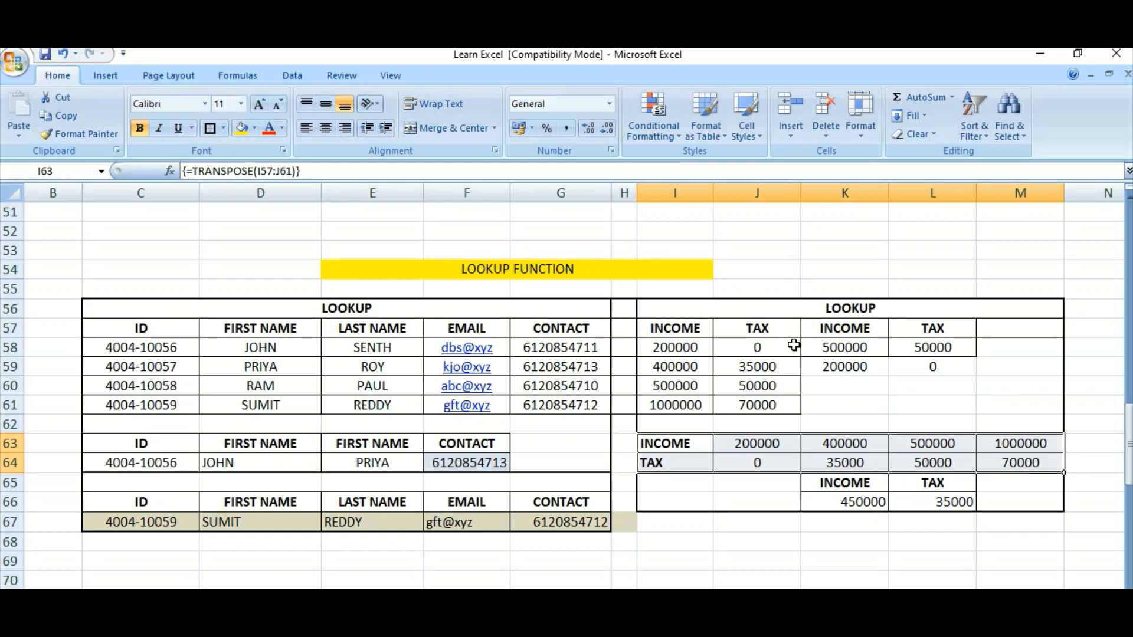
click(741, 330)
click(693, 328)
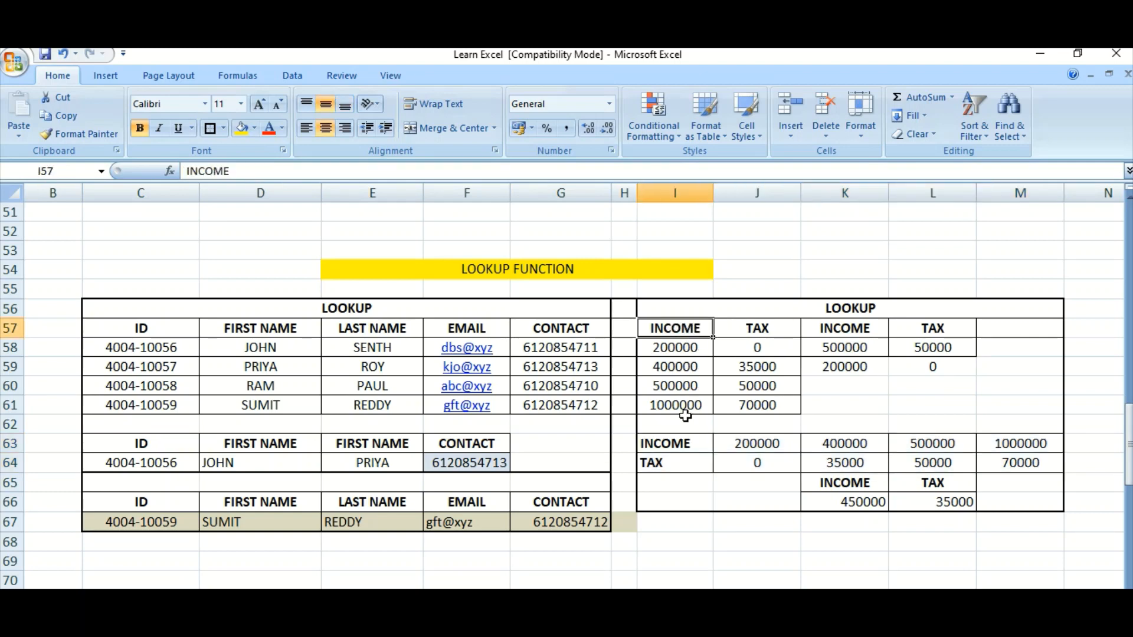
click(685, 449)
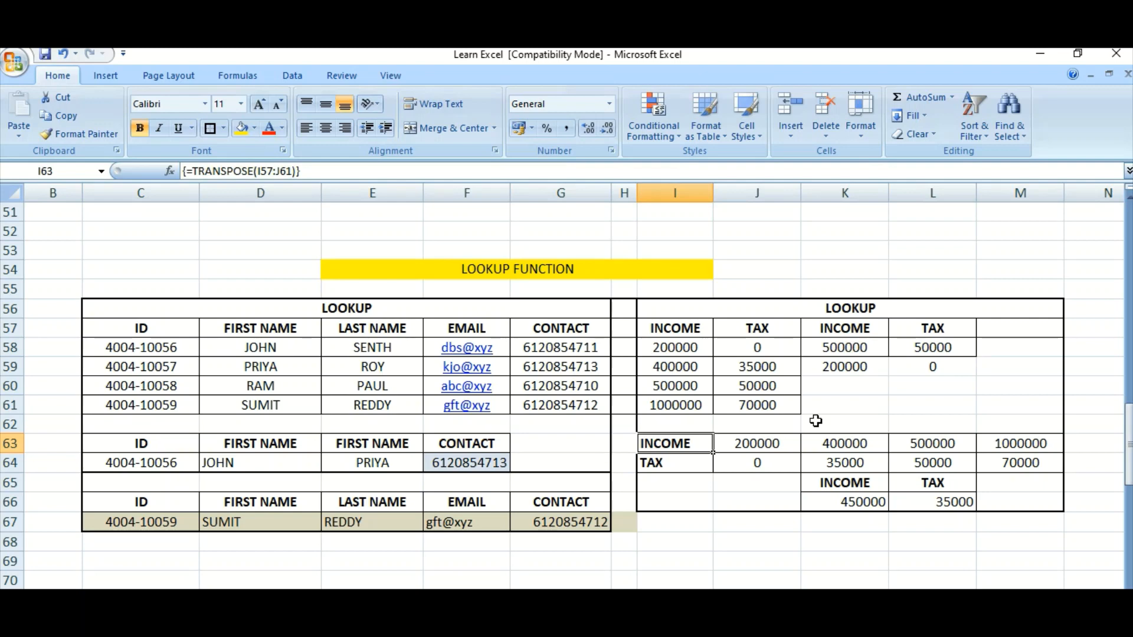
click(764, 445)
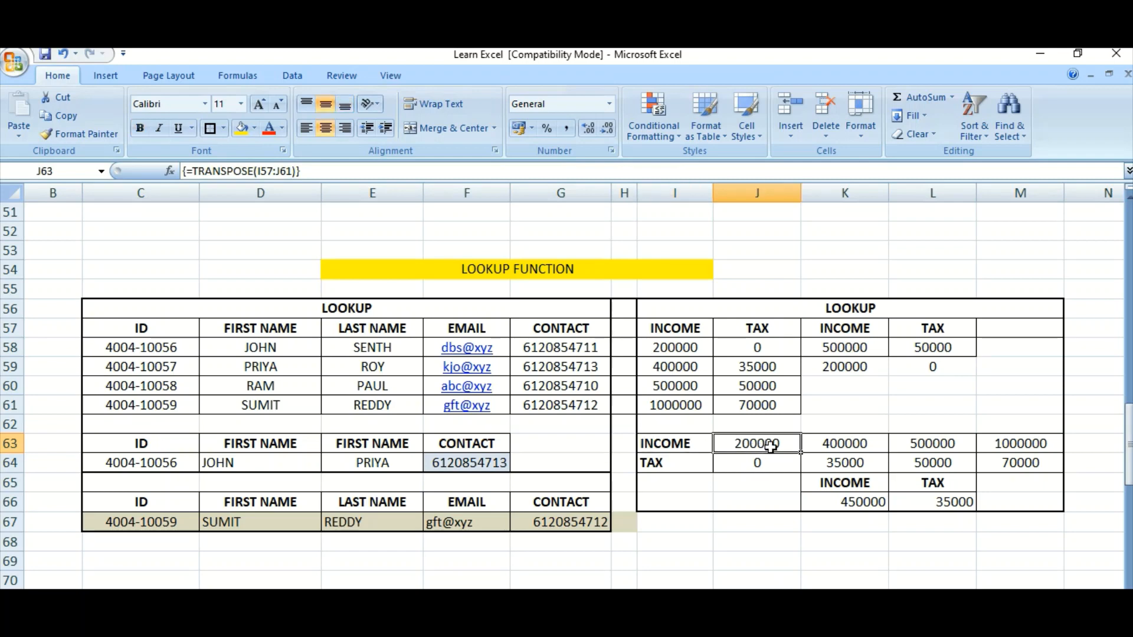
Step: Replace the contents of L66 with the formula =LOOKUP(K66,J63:M64) to find the tax for the income in K66
click(849, 502)
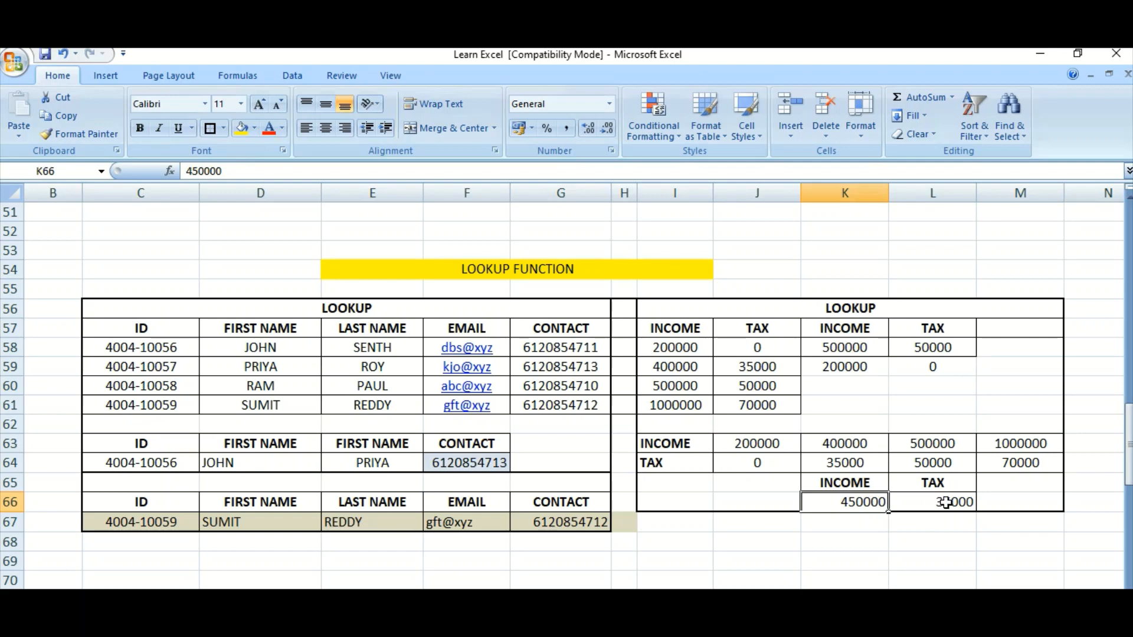
click(941, 504)
key(Delete)
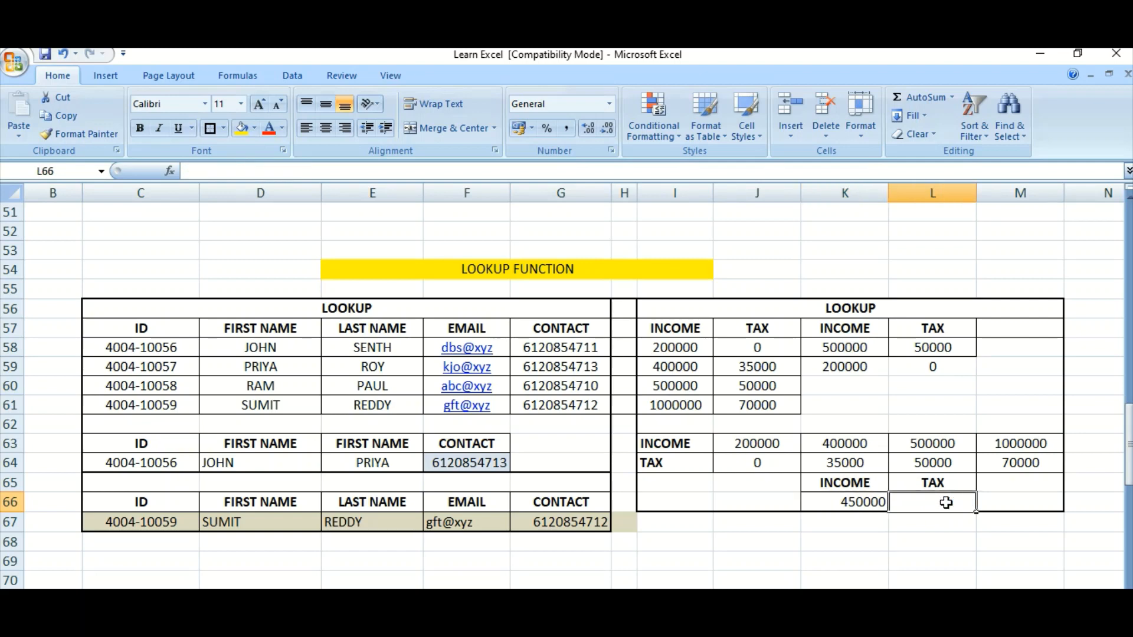
text(=loo)
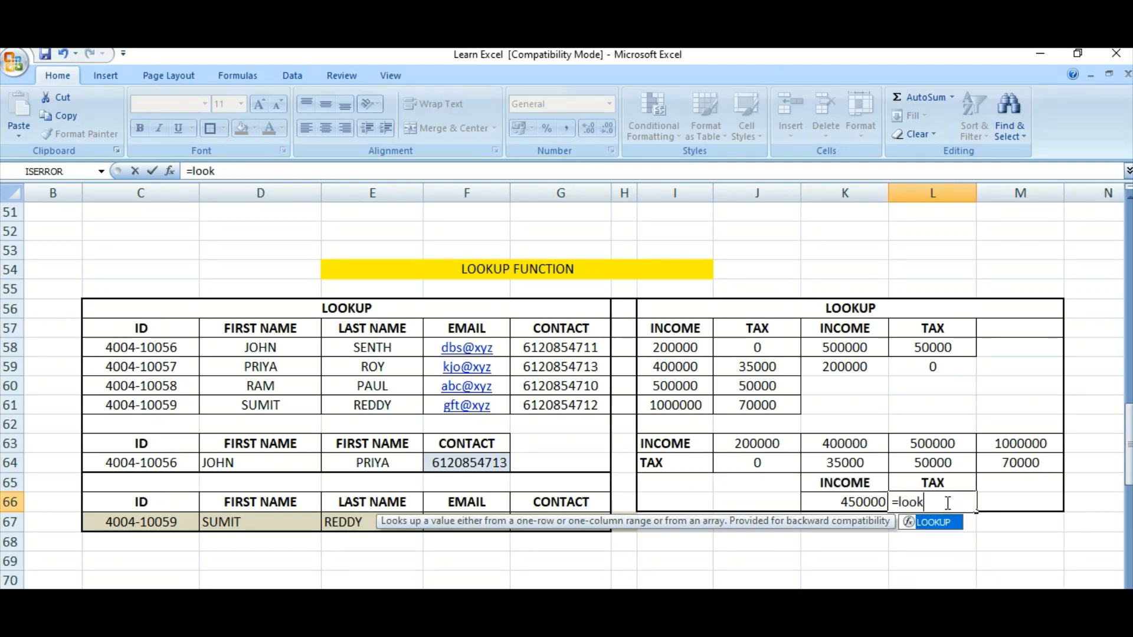
text(k)
key(Tab)
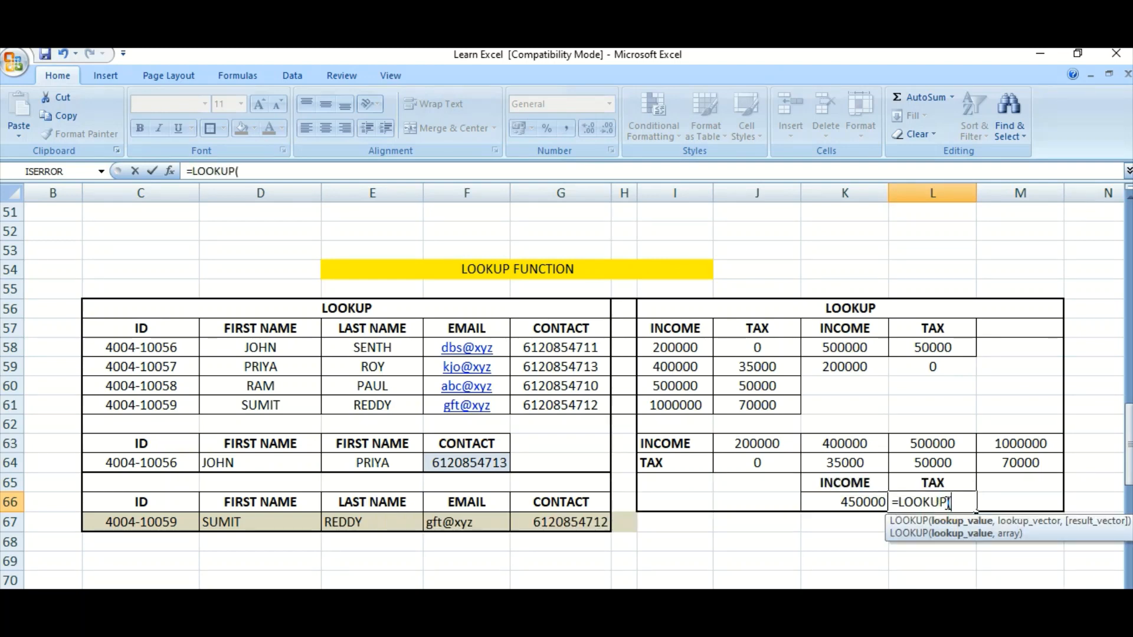
click(860, 500)
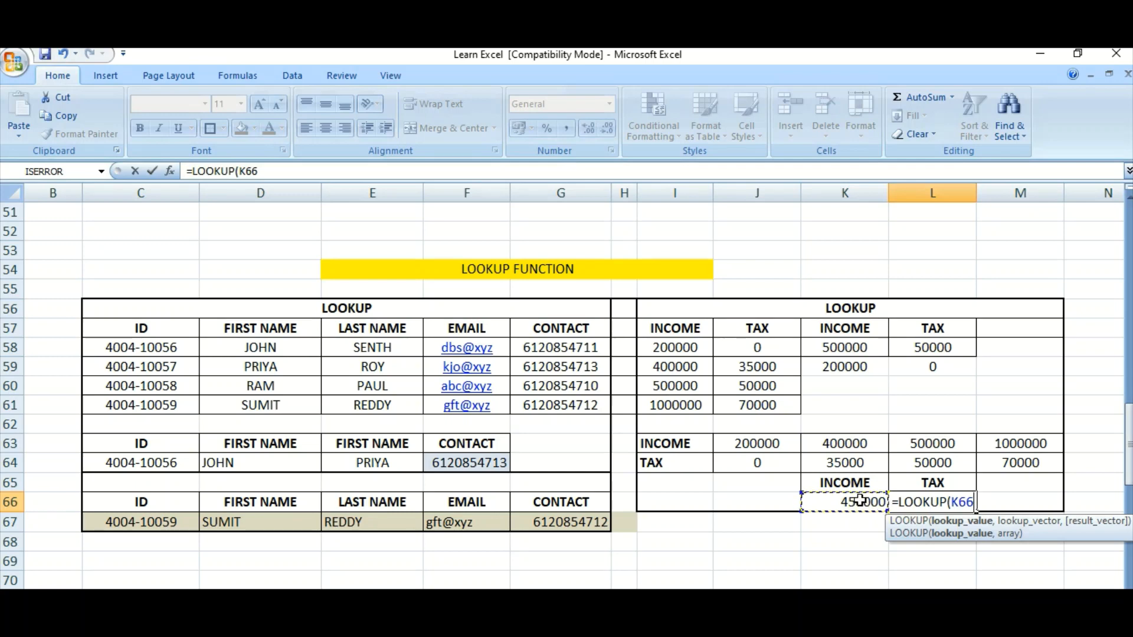
text(,)
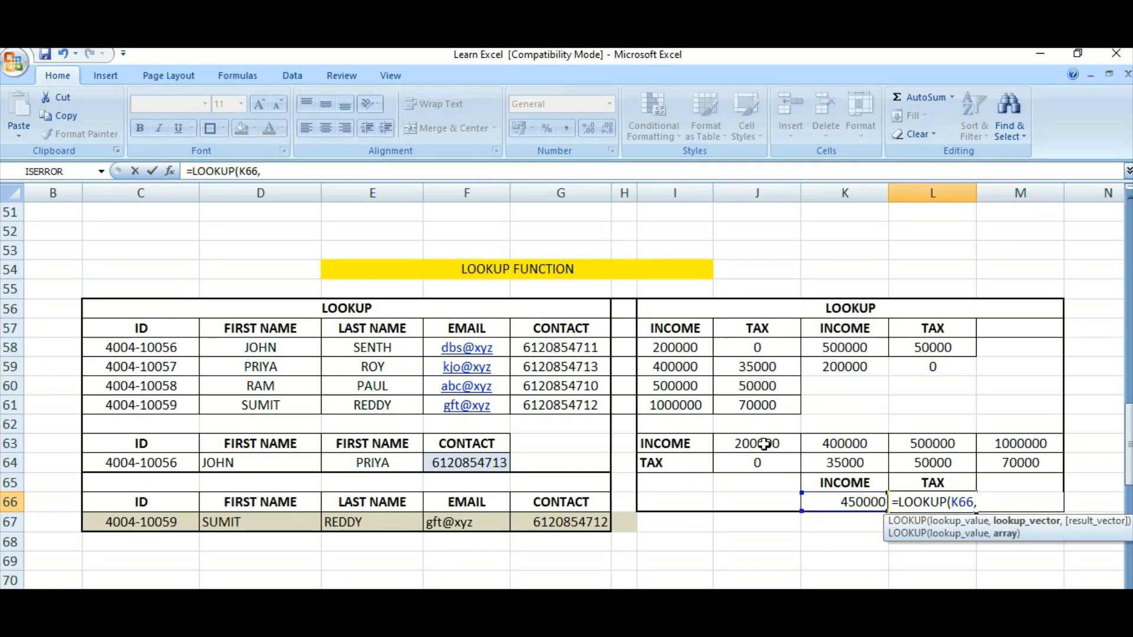
drag(764, 444, 1017, 462)
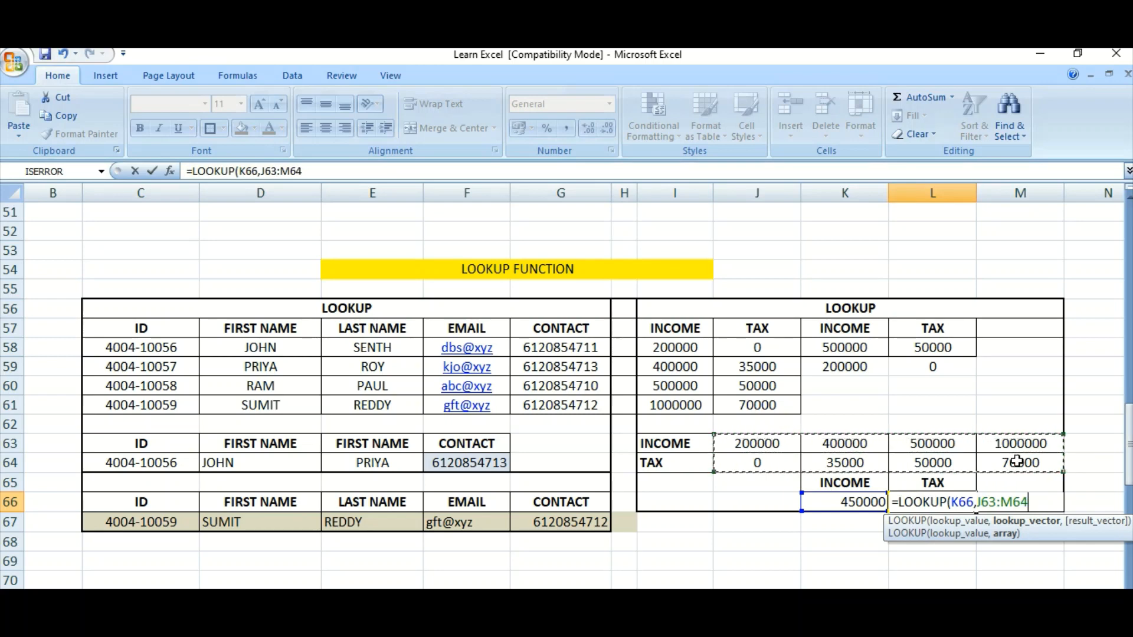
text())
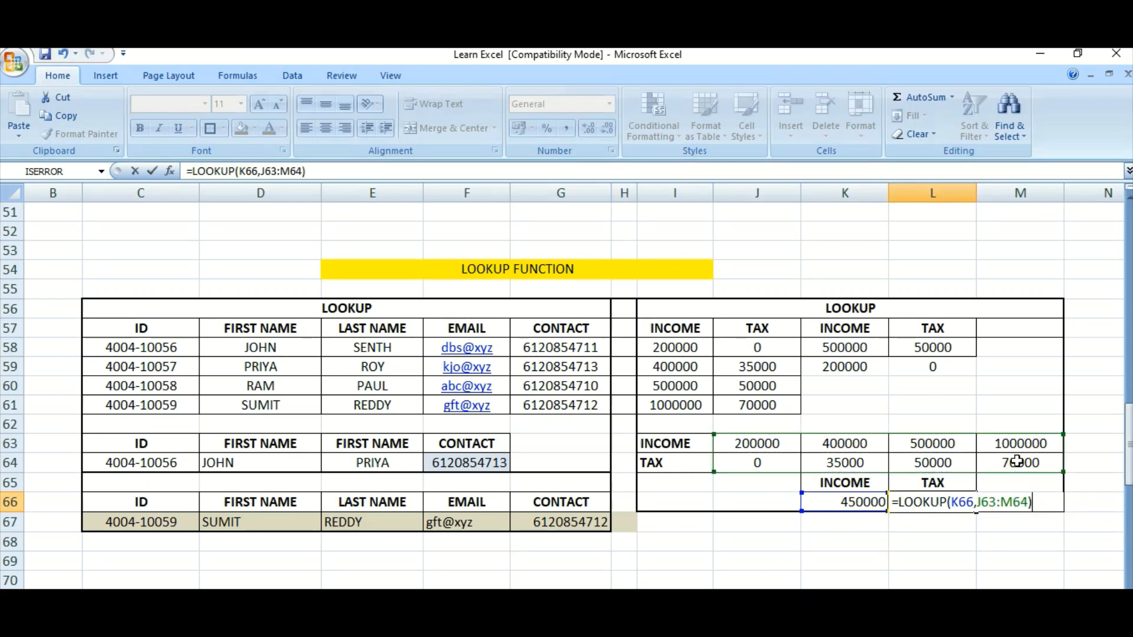
key(Return)
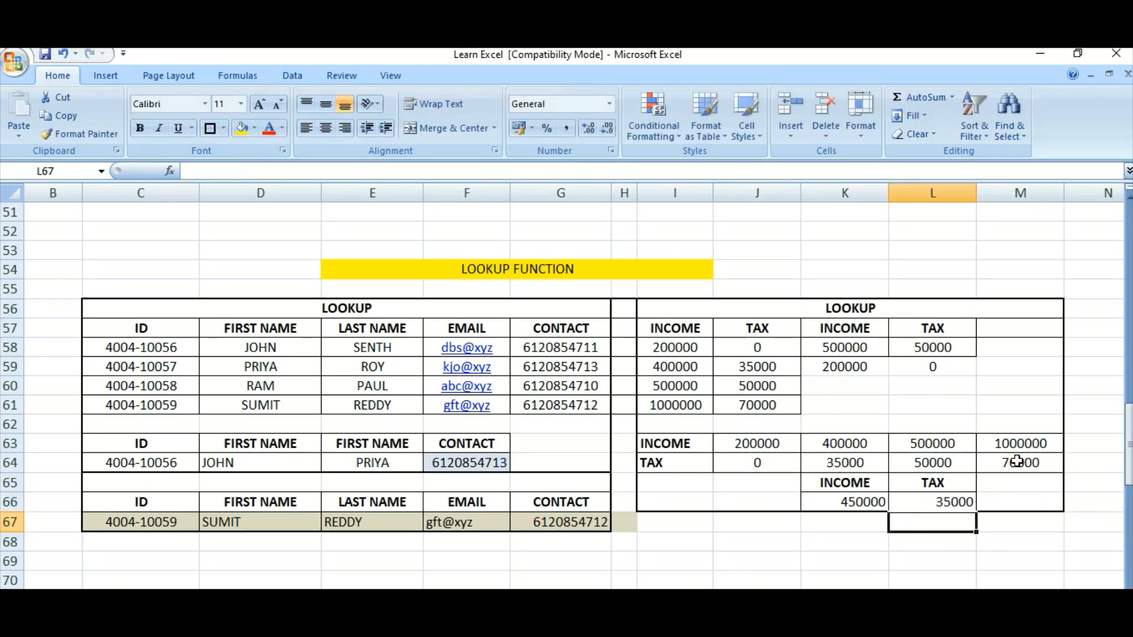
click(915, 503)
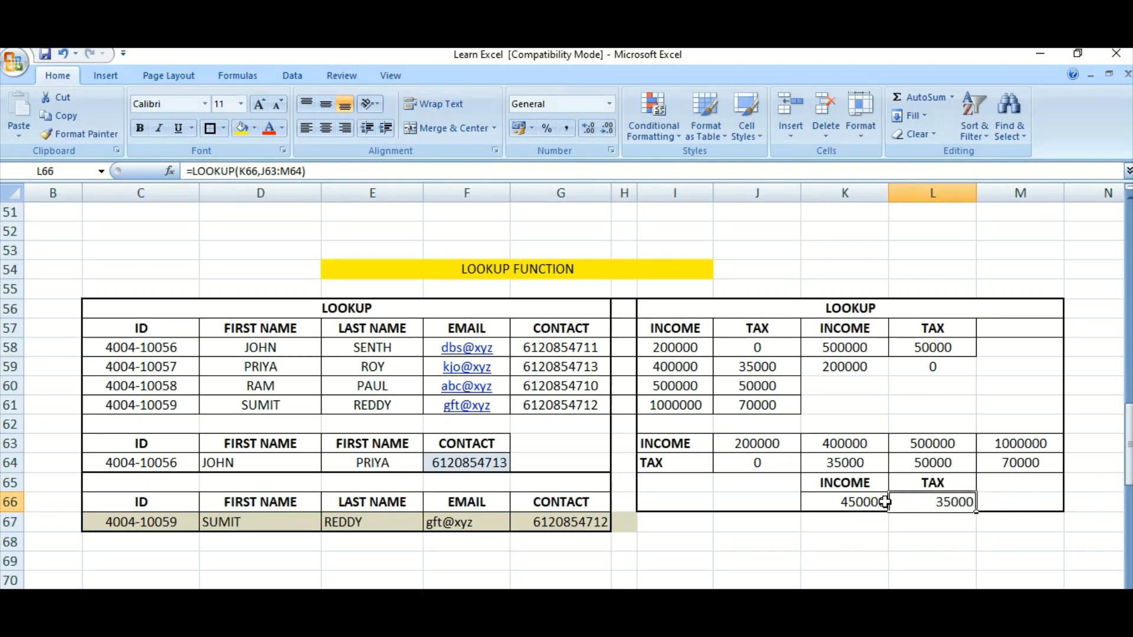
Step: Set the lookup income in K66 to 500000 and compare K66:L66 with the matching column L63:L64 of the horizontal table
click(848, 502)
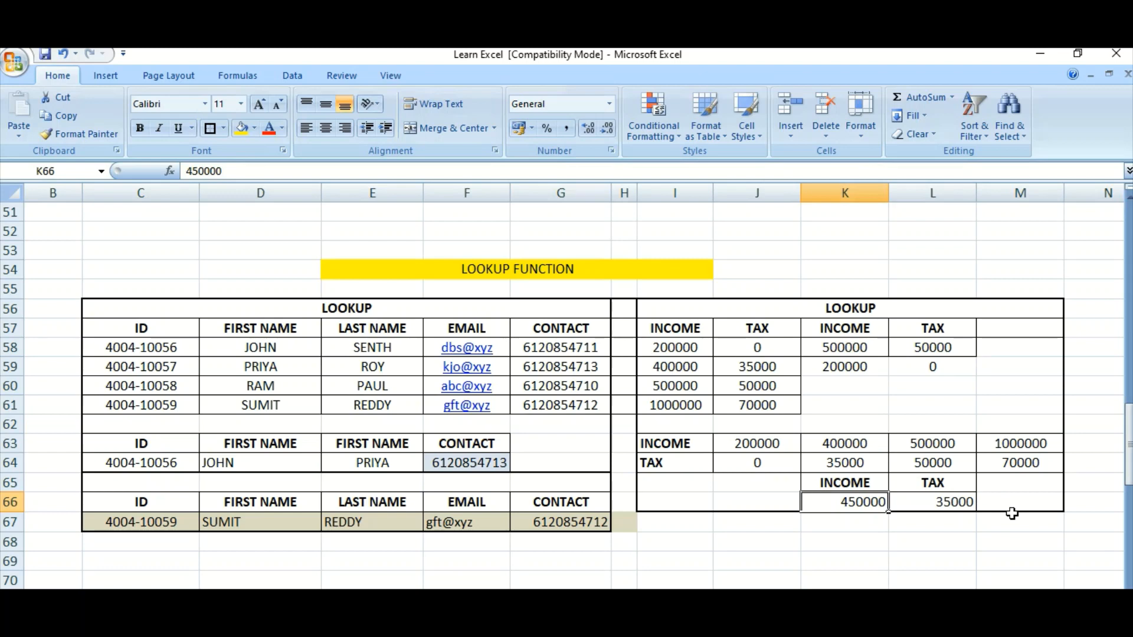
text(500000)
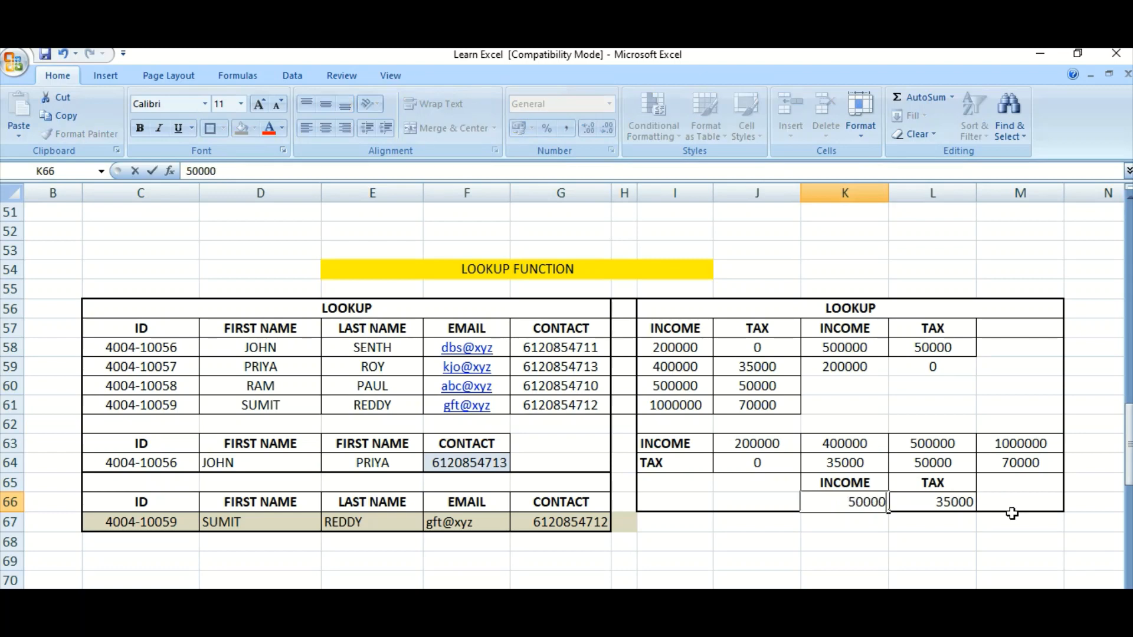
click(1014, 519)
key(Return)
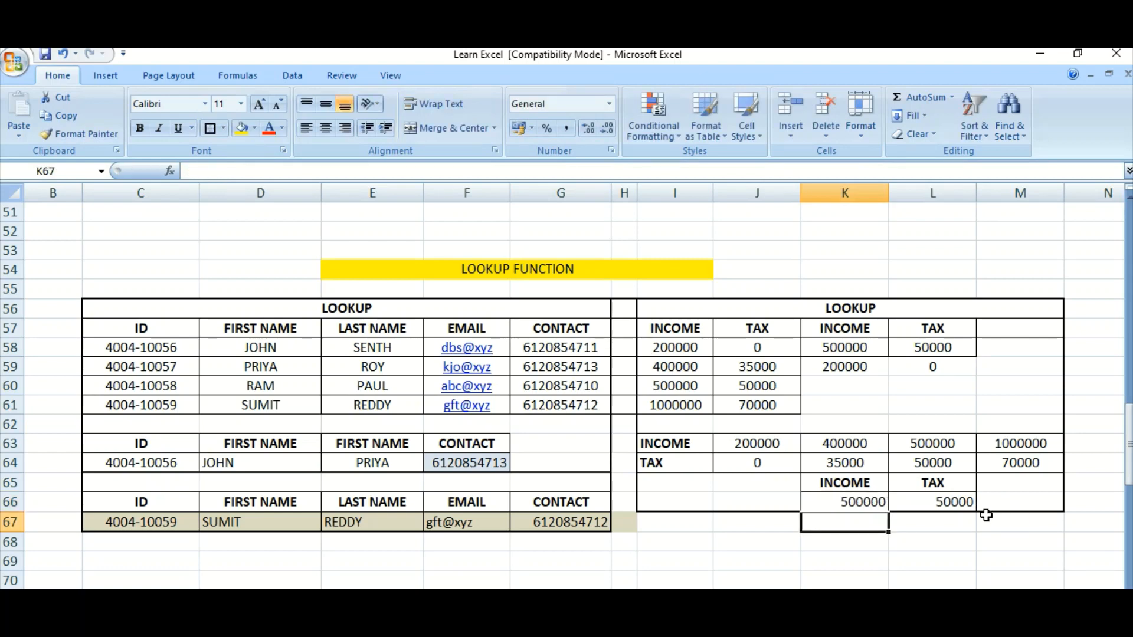
click(947, 443)
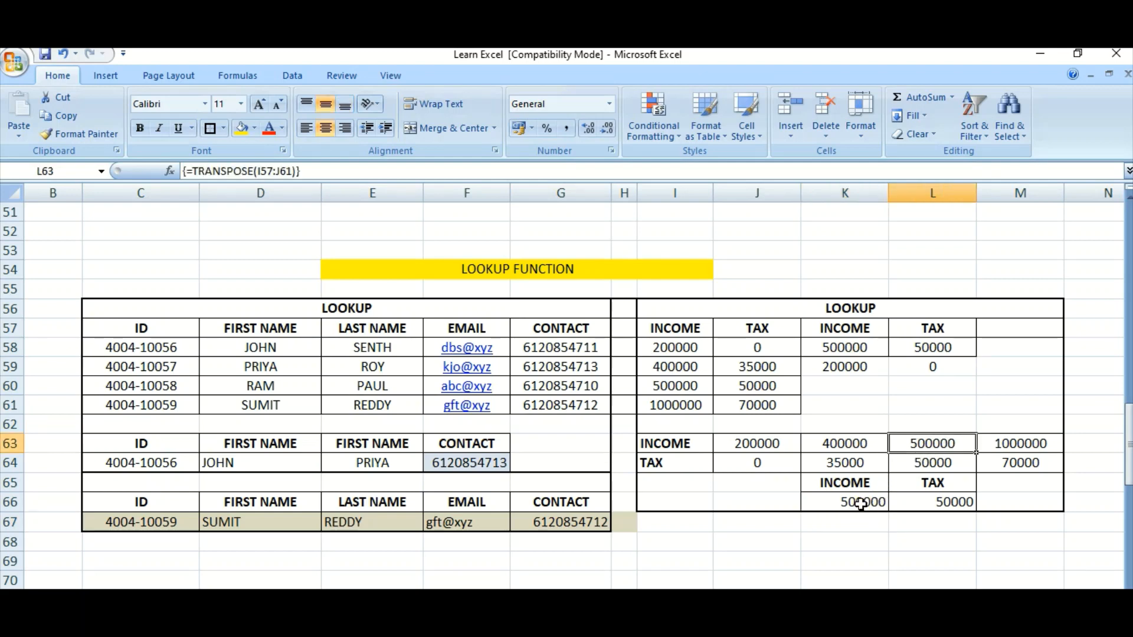
click(929, 502)
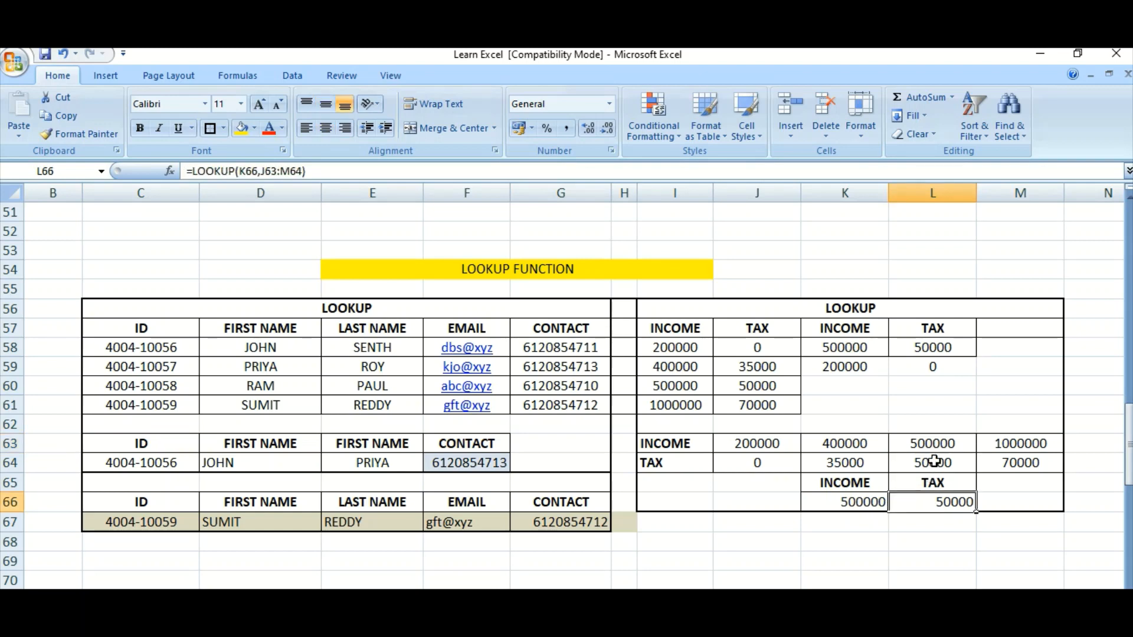
drag(932, 444, 935, 462)
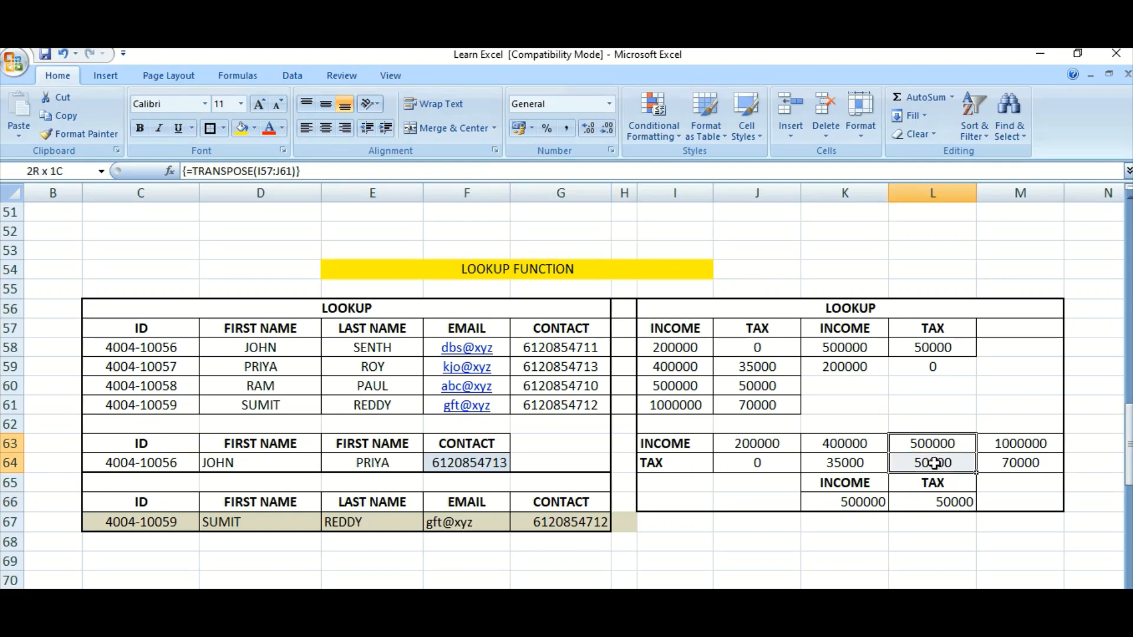
drag(862, 503, 909, 502)
click(739, 502)
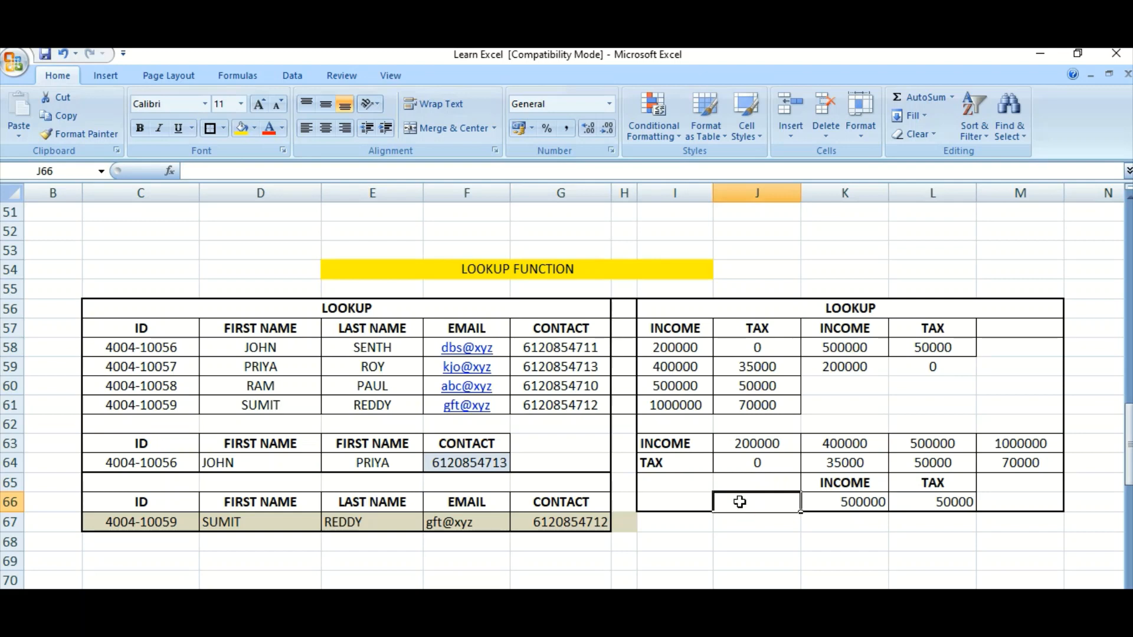
click(232, 274)
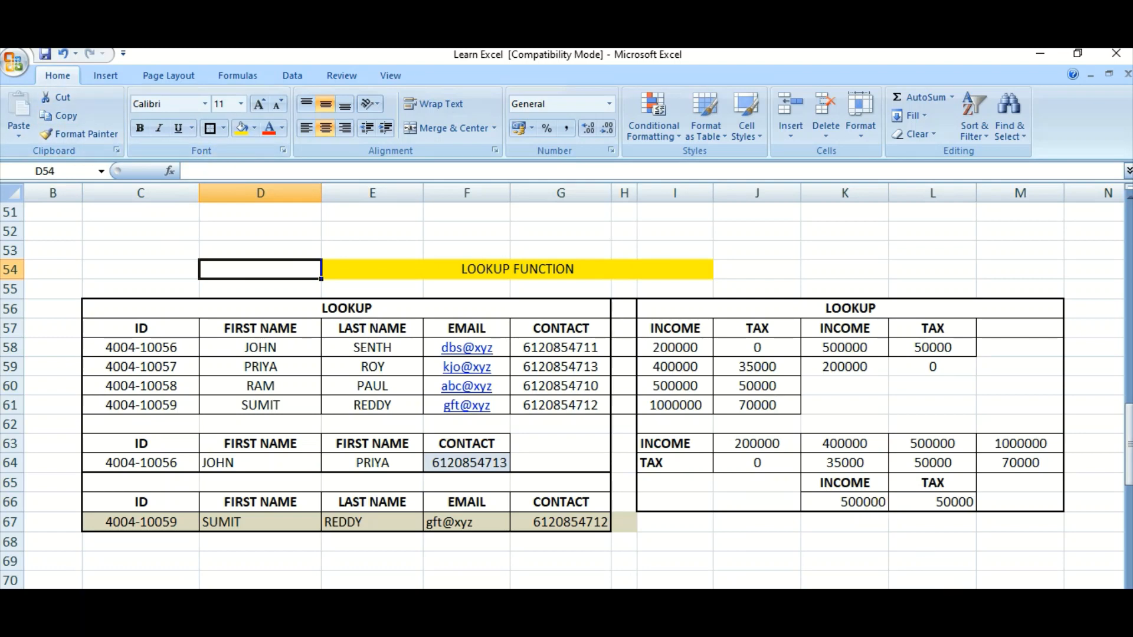
click(959, 602)
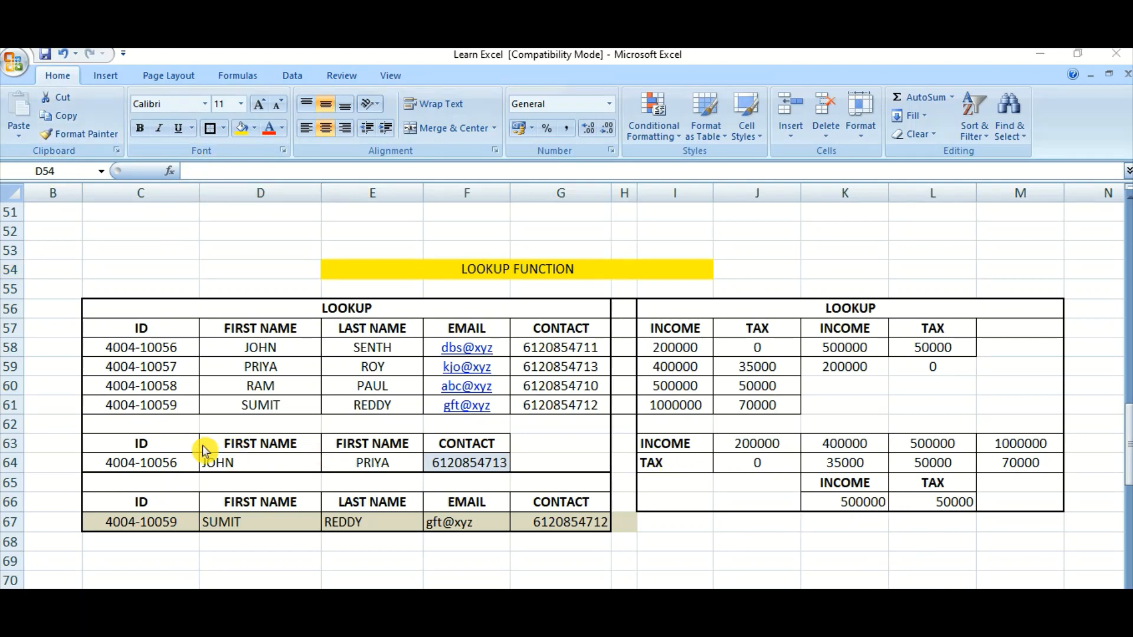
click(164, 426)
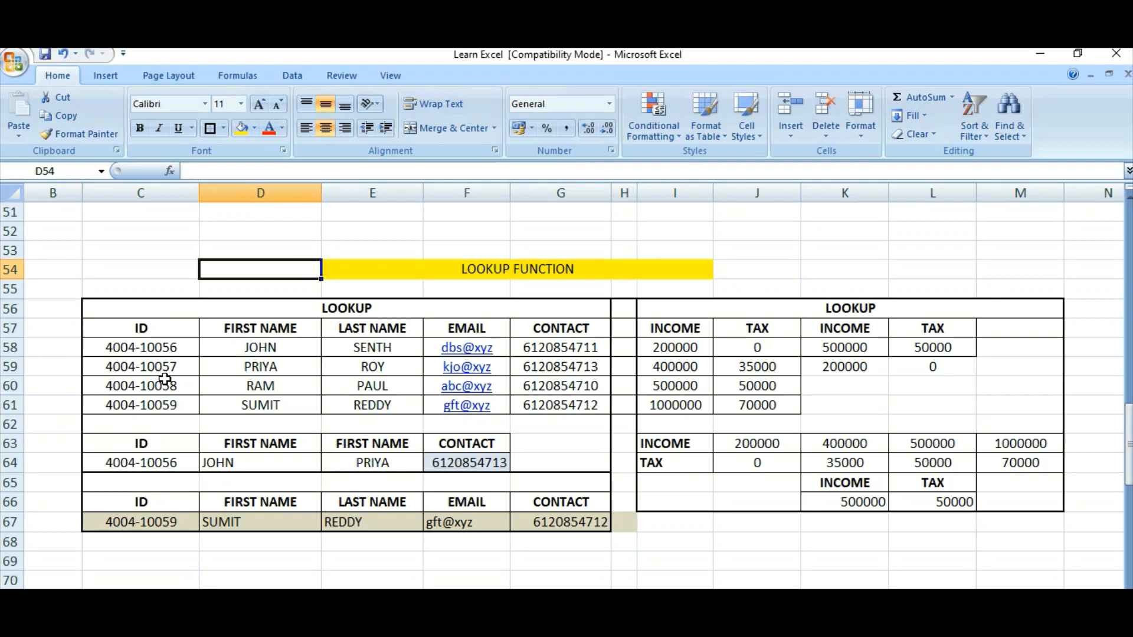
Step: Shade the ID and FIRST NAME columns in C57:D61 with a light grey fill
drag(152, 328, 251, 405)
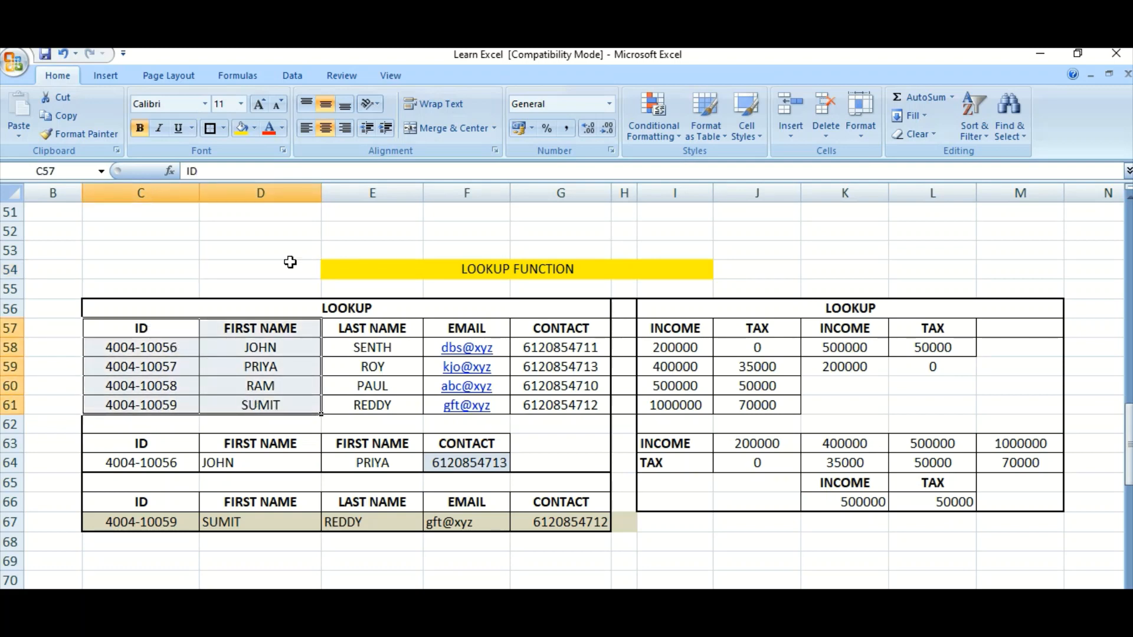
click(258, 129)
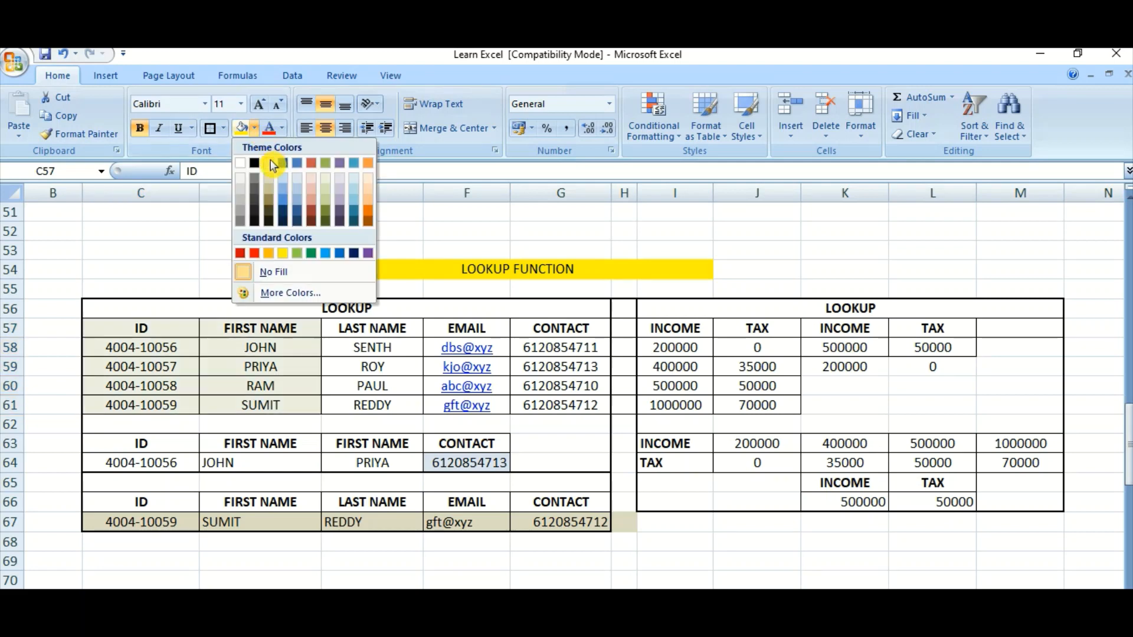
click(244, 183)
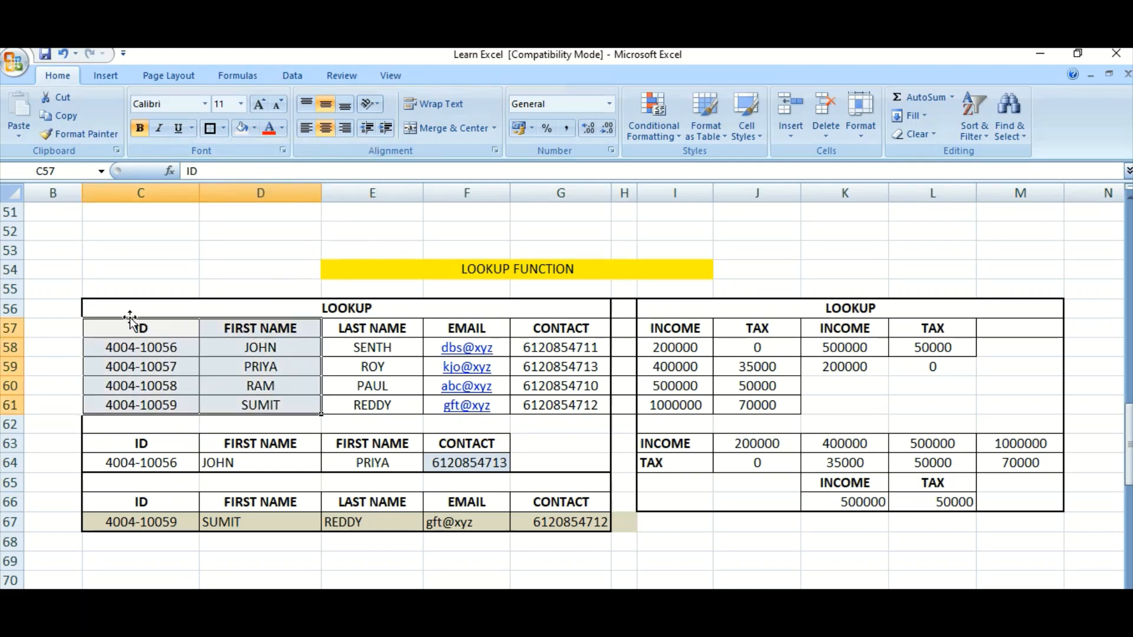
click(168, 275)
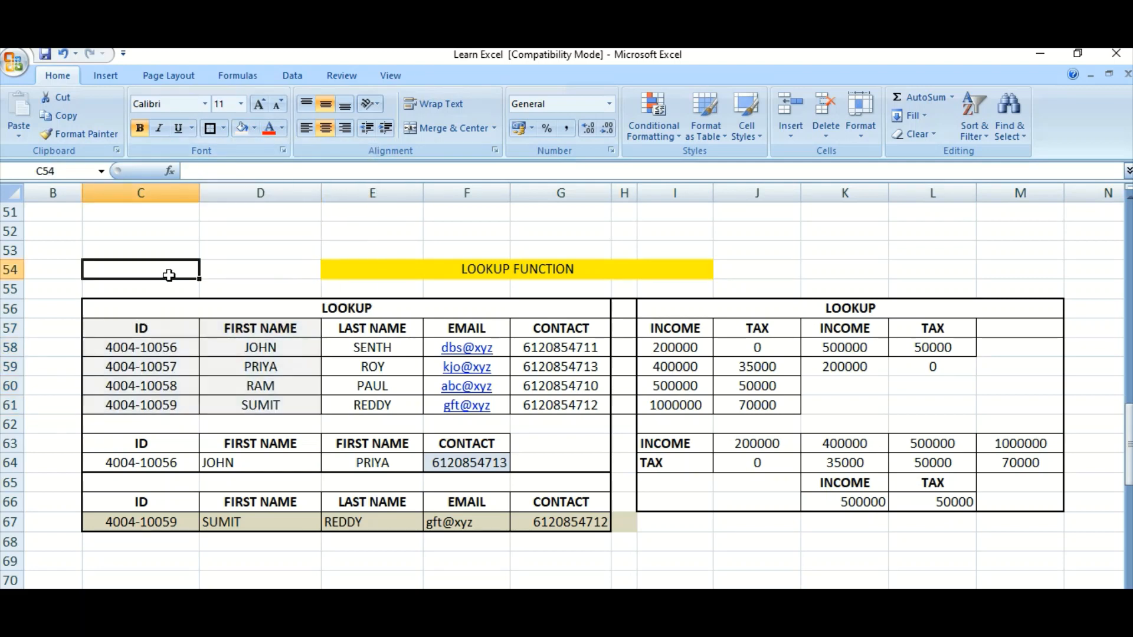
click(161, 347)
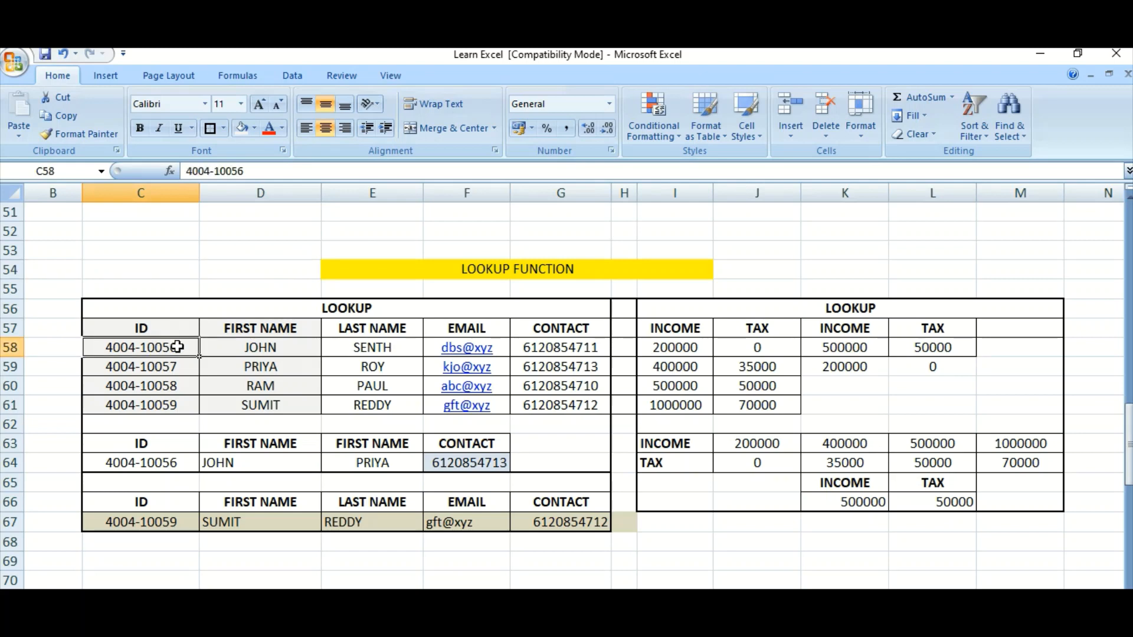
Step: Replace the contents of D64 with the formula =LOOKUP(C64,C58:D61) to find the first name for the ID in C64
click(227, 347)
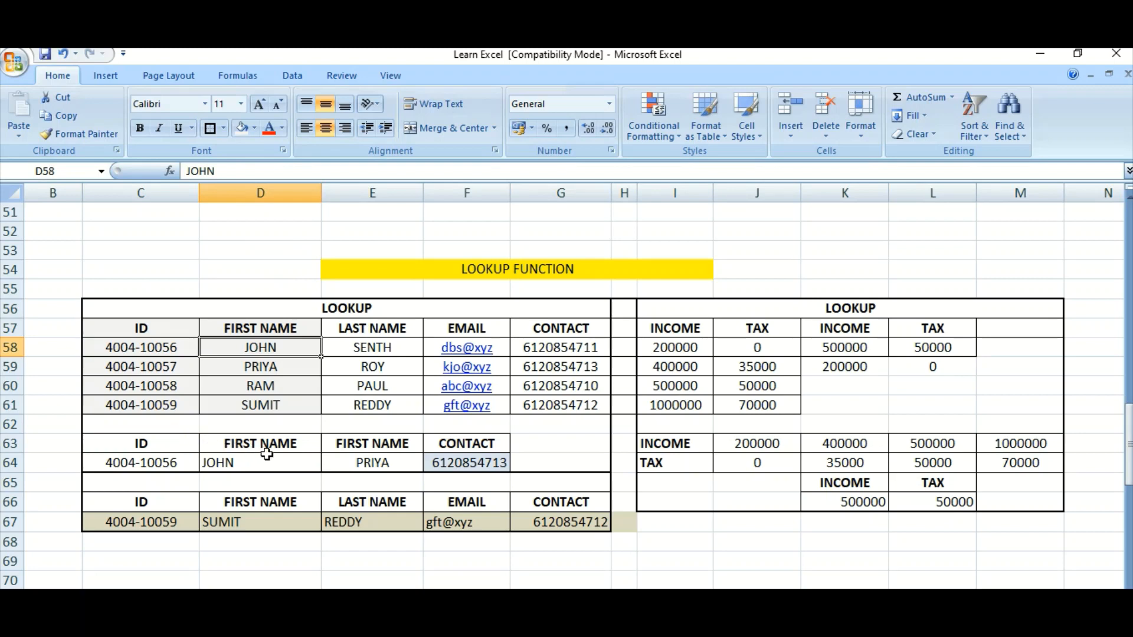
click(176, 462)
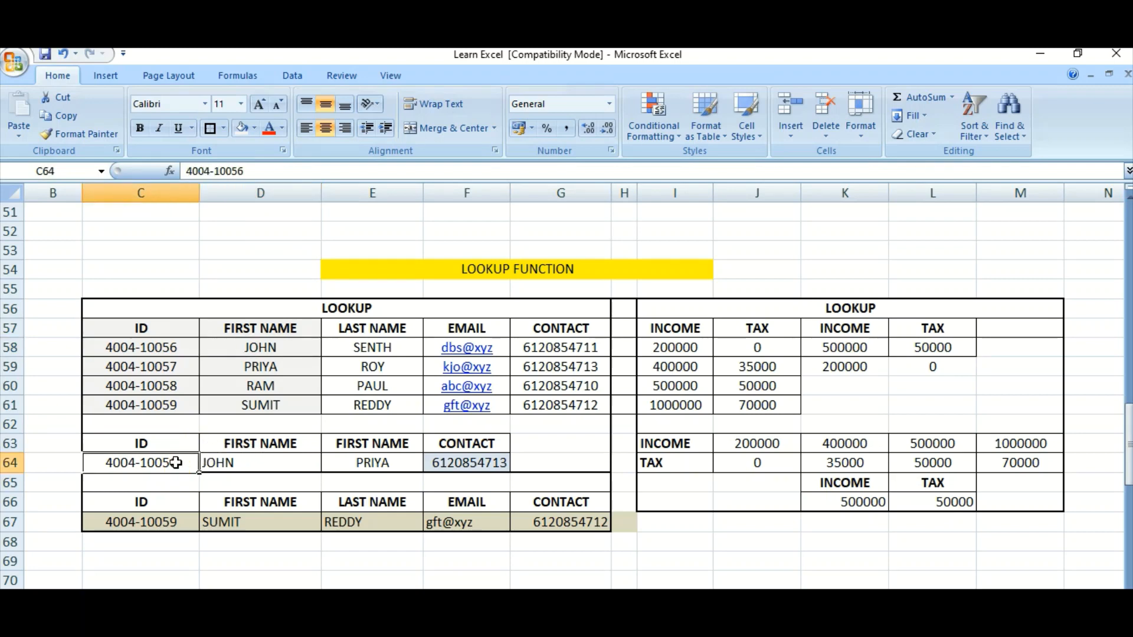
key(Right)
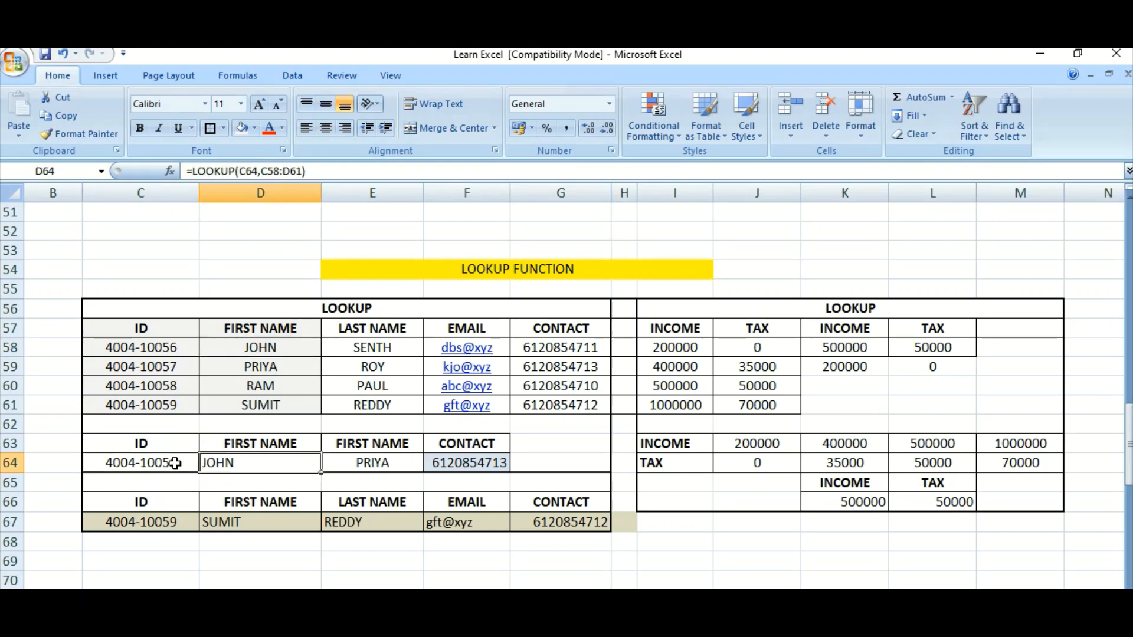
key(Delete)
text(=look)
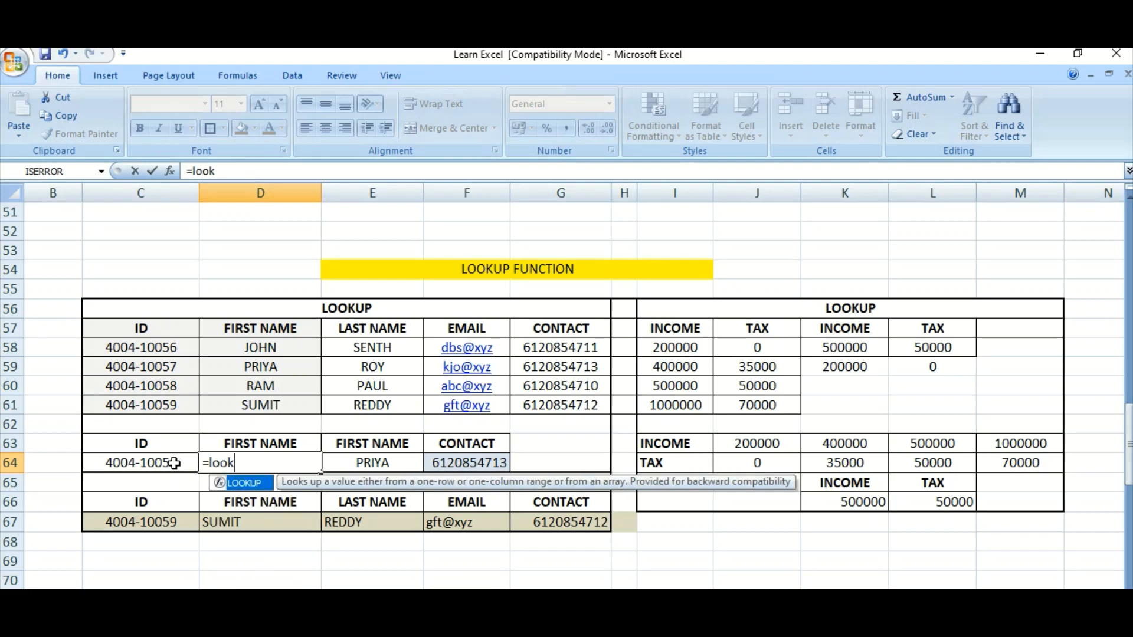
key(Tab)
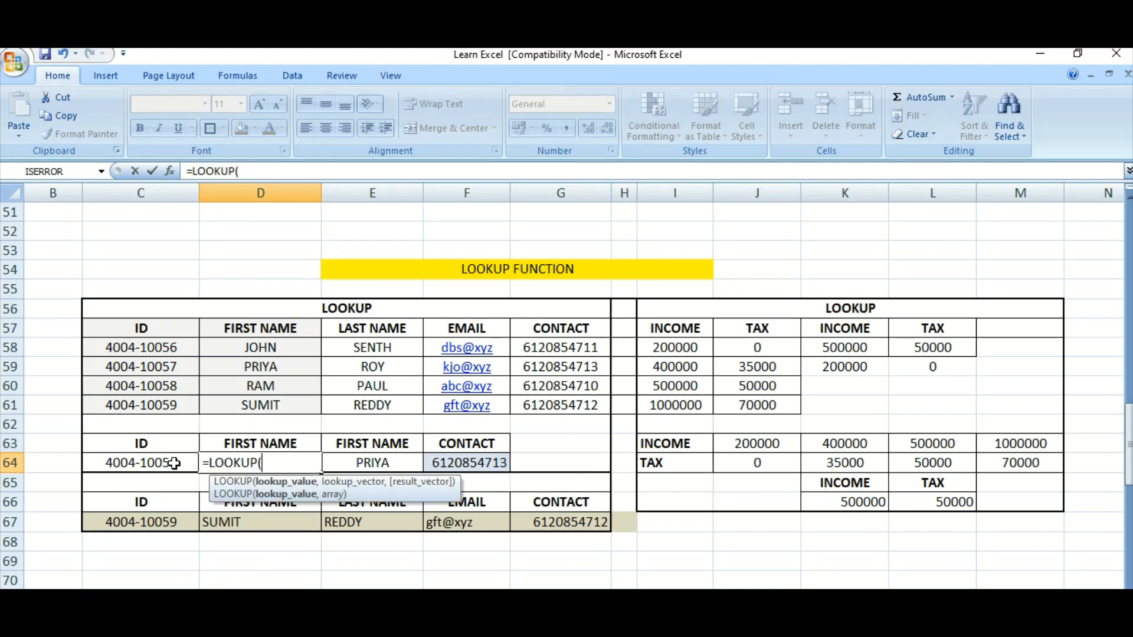
click(155, 464)
text(,)
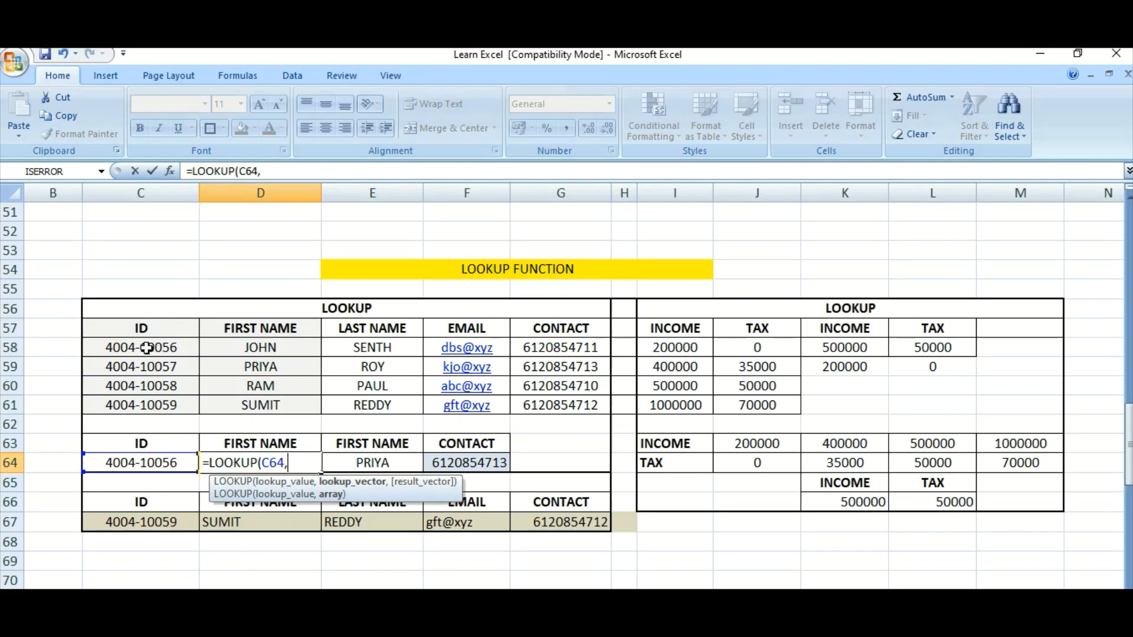
drag(146, 347, 259, 410)
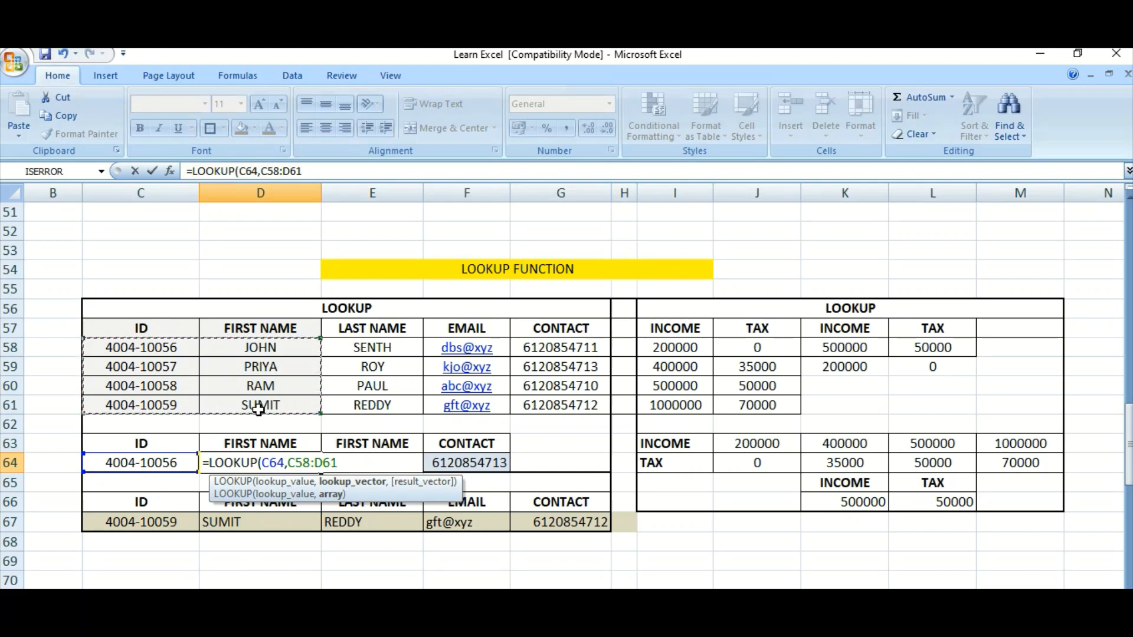
text())
key(Return)
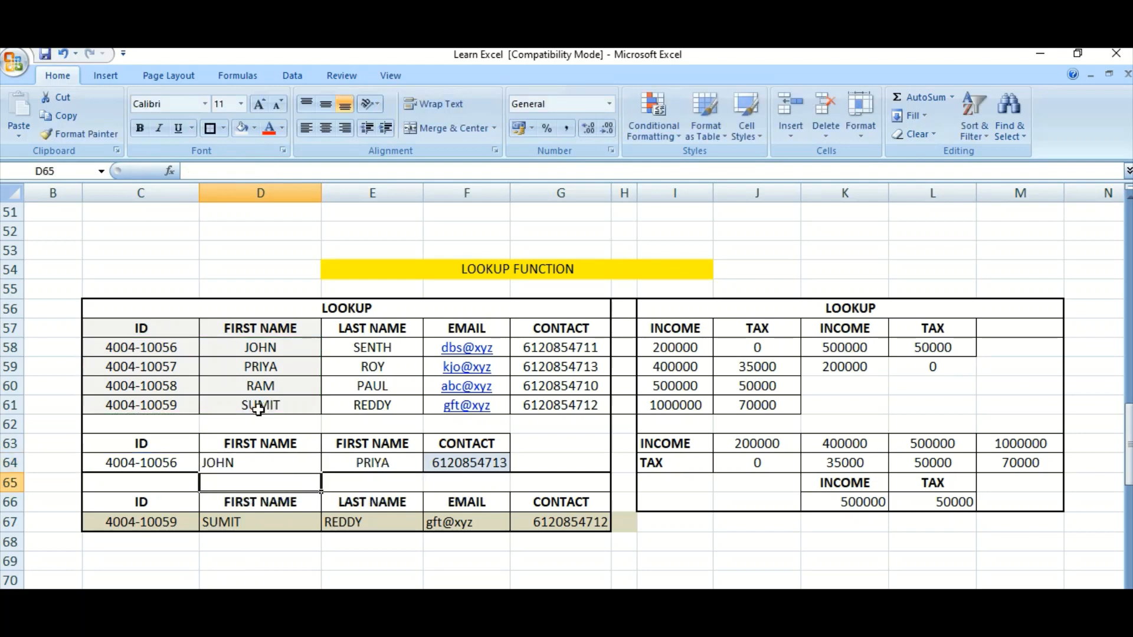
click(263, 461)
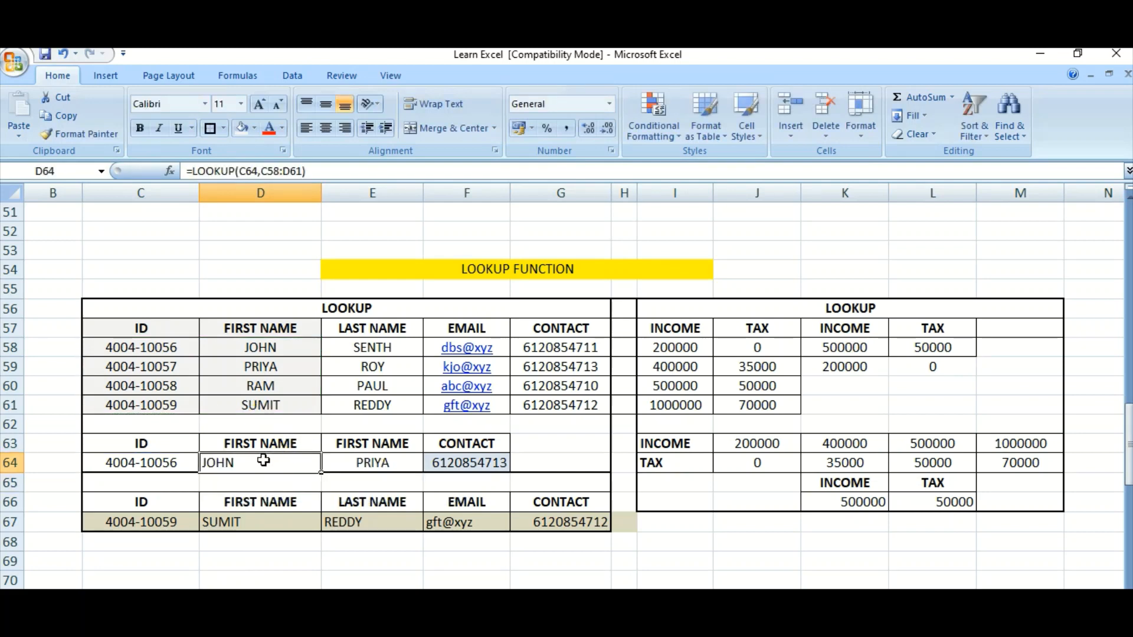
Step: Change the lookup ID in C64 to the ID listed in C59 and compare D64 with the matching table row C59:D59
click(168, 465)
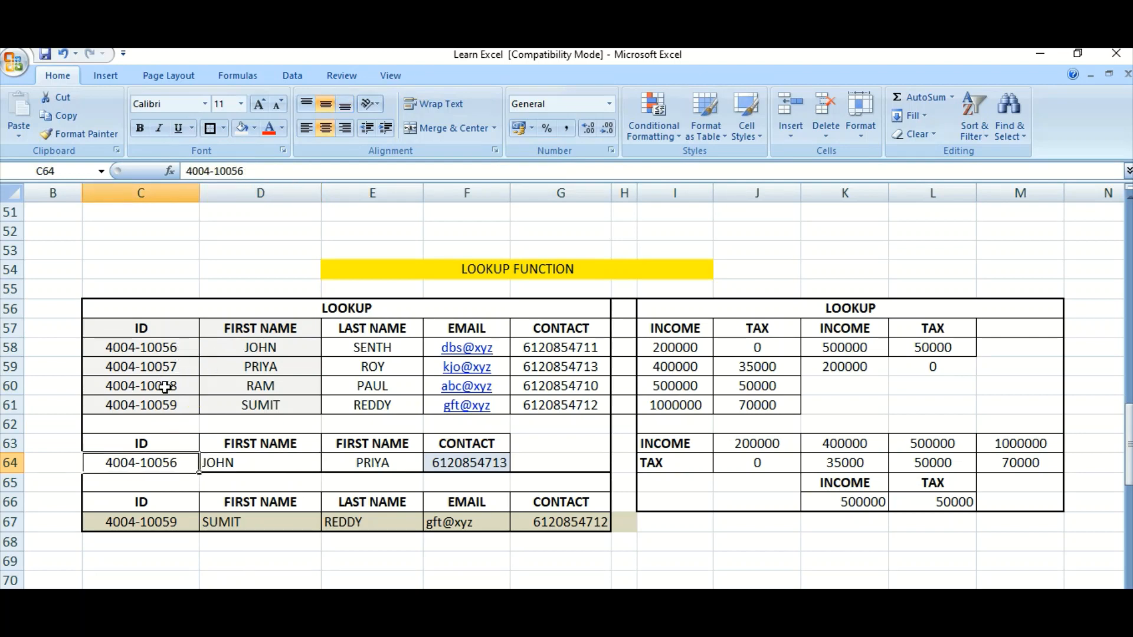
double_click(181, 465)
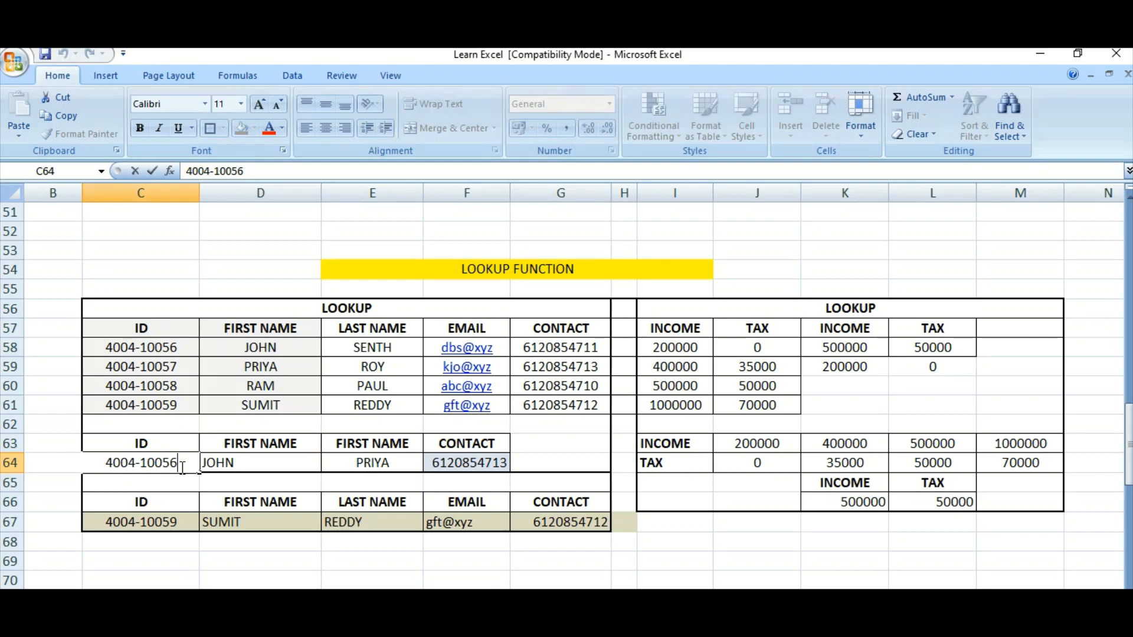
key(BackSpace)
text(7)
key(Return)
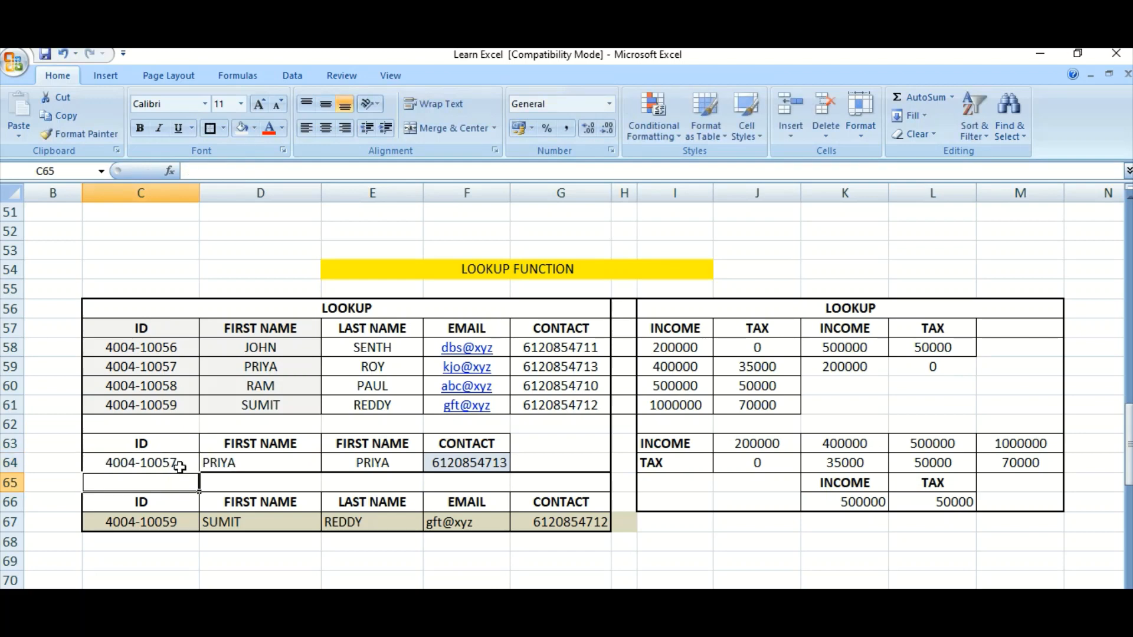
click(235, 462)
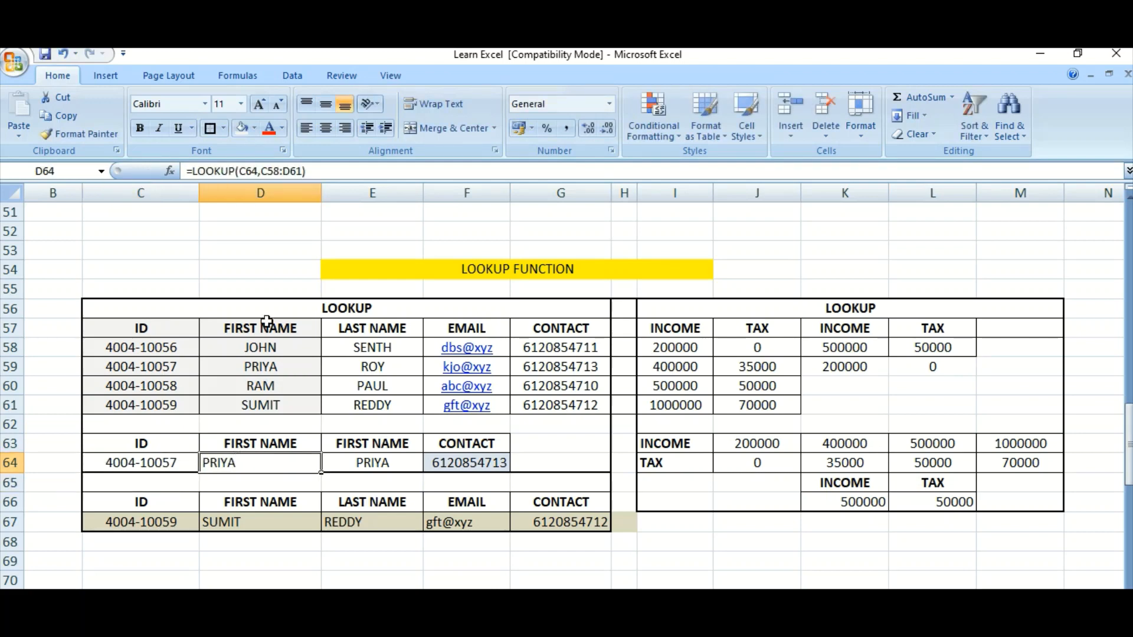
click(180, 365)
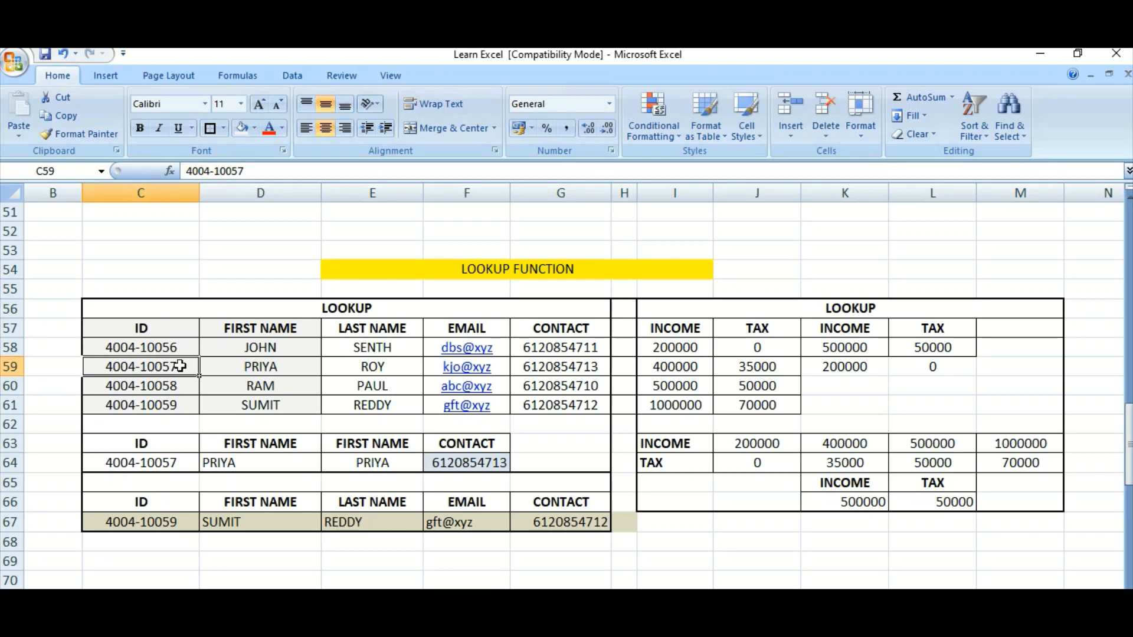
drag(180, 366, 222, 372)
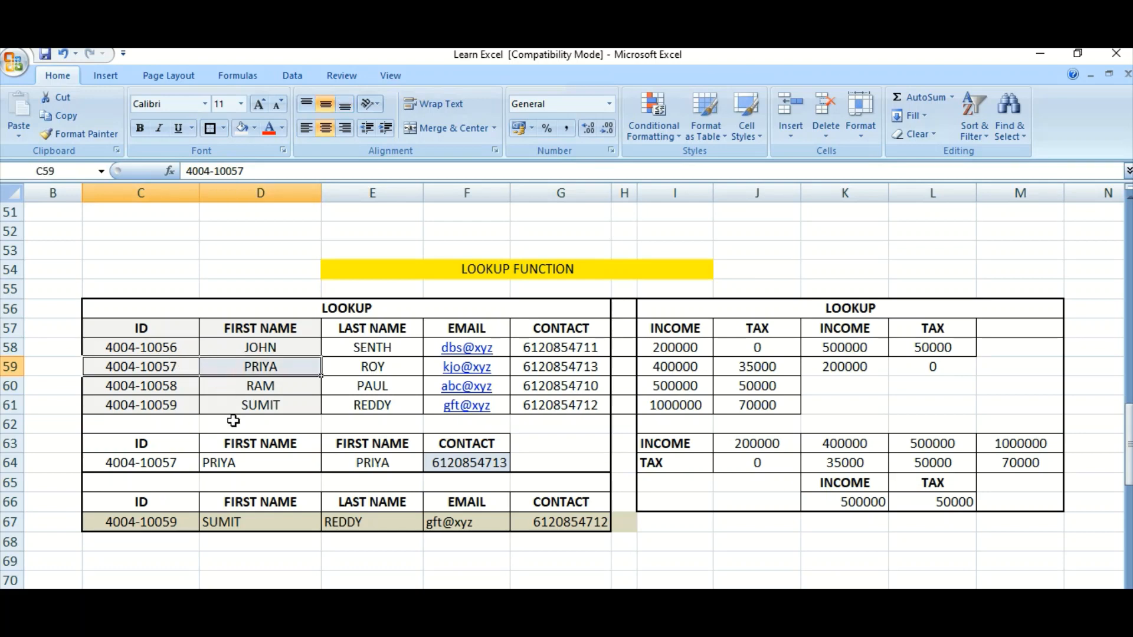
click(255, 458)
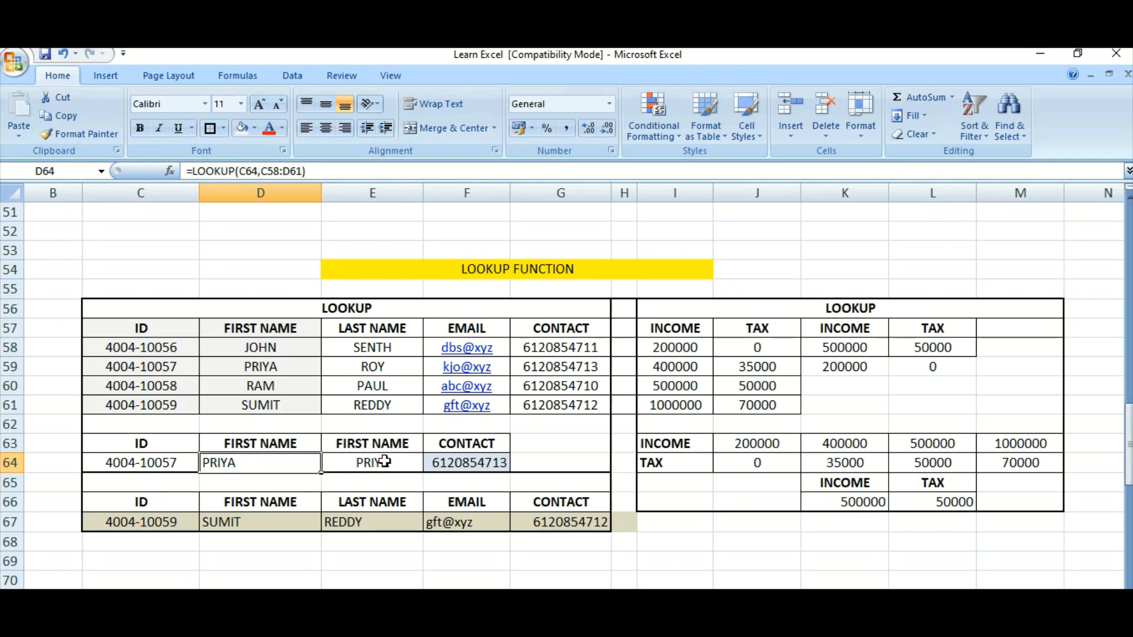
Step: Examine the contact lookup in E64:F64 against the FIRST NAME and CONTACT entries in rows 58 and 59 of the table
click(463, 460)
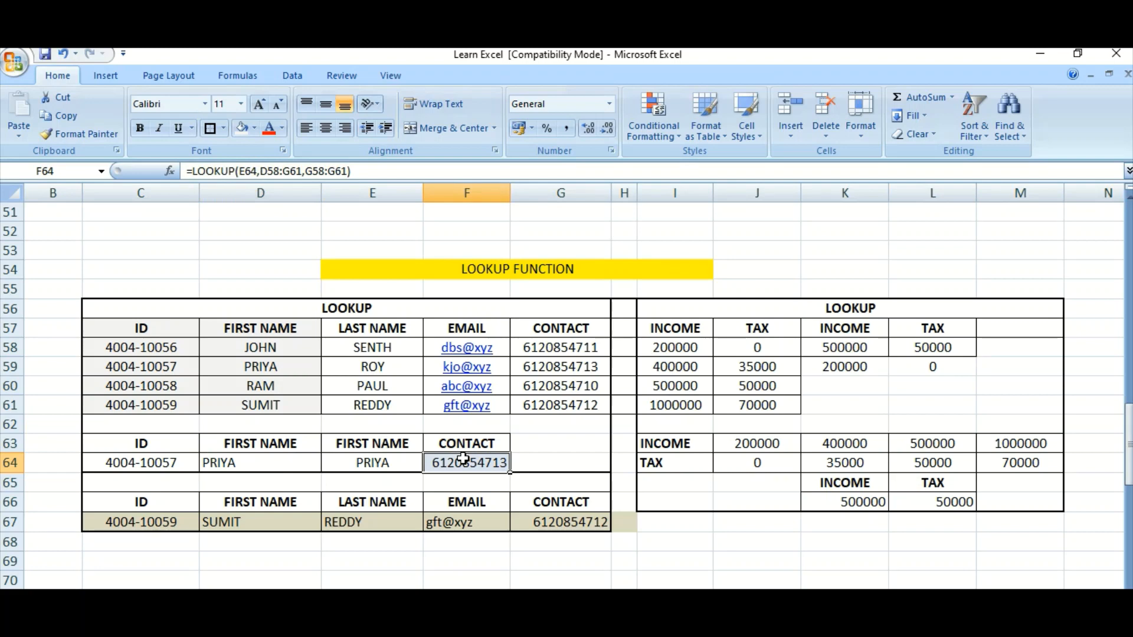
click(394, 462)
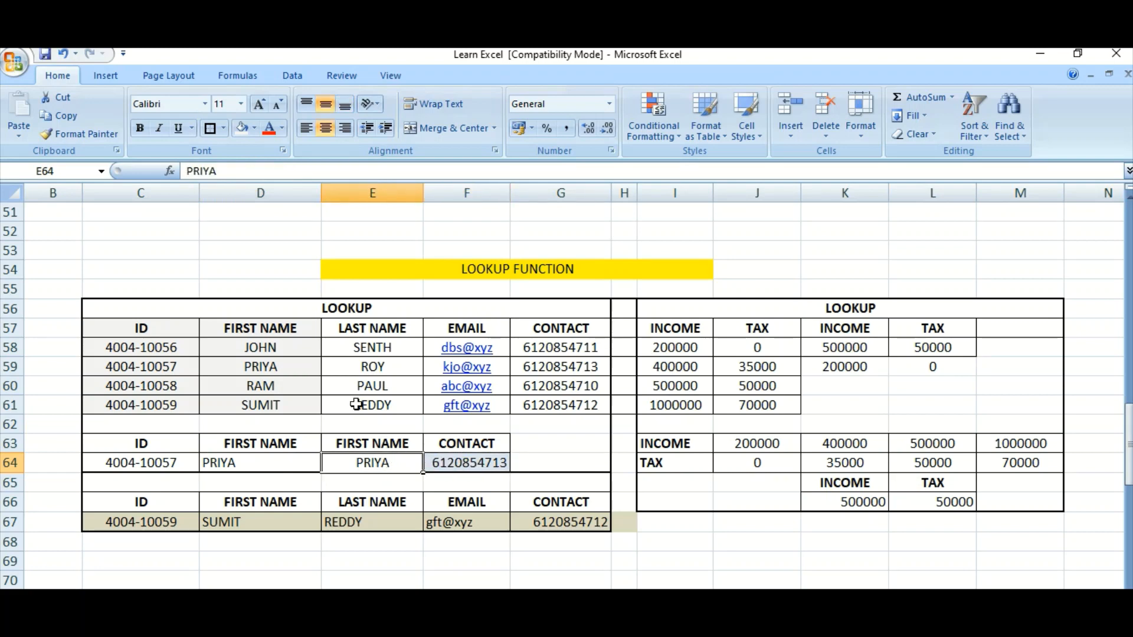
click(286, 348)
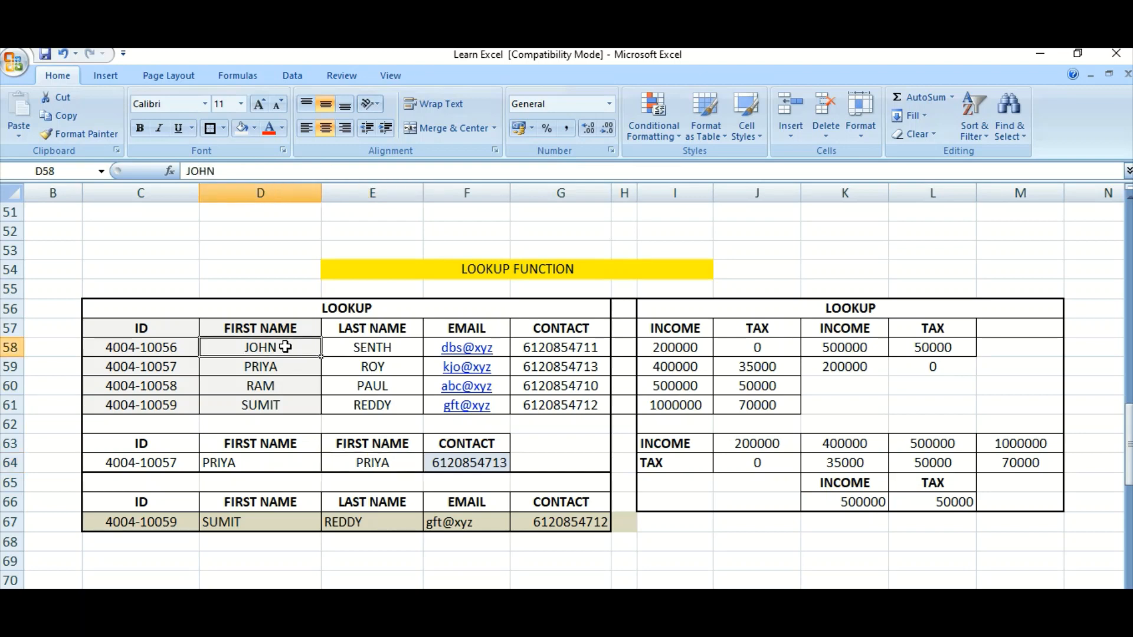
click(538, 347)
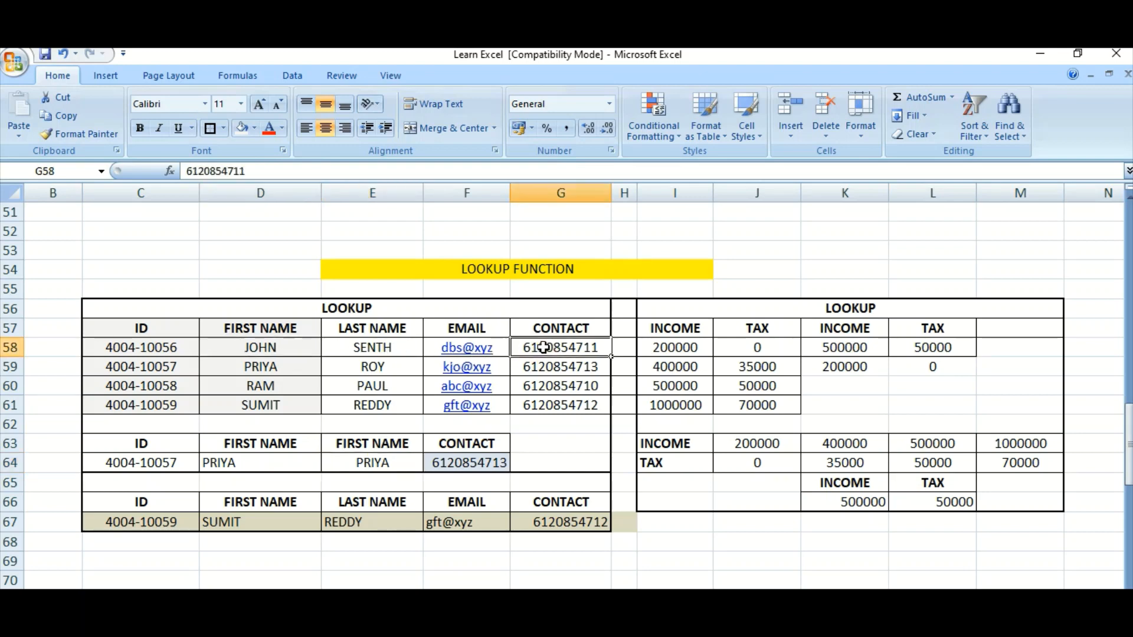
click(262, 347)
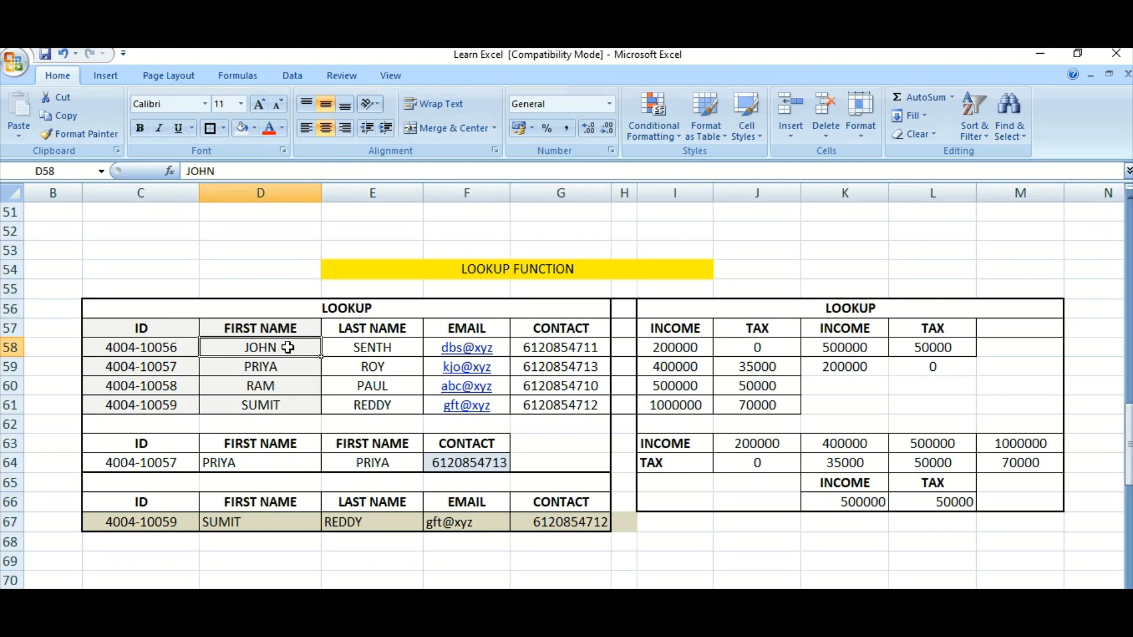
click(560, 348)
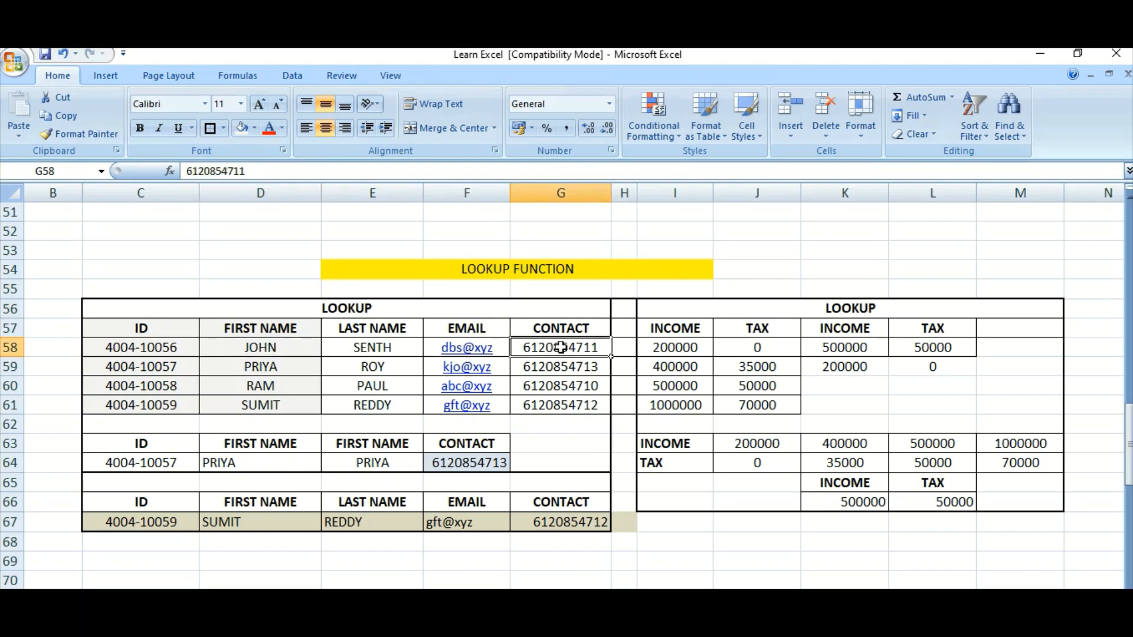
click(306, 367)
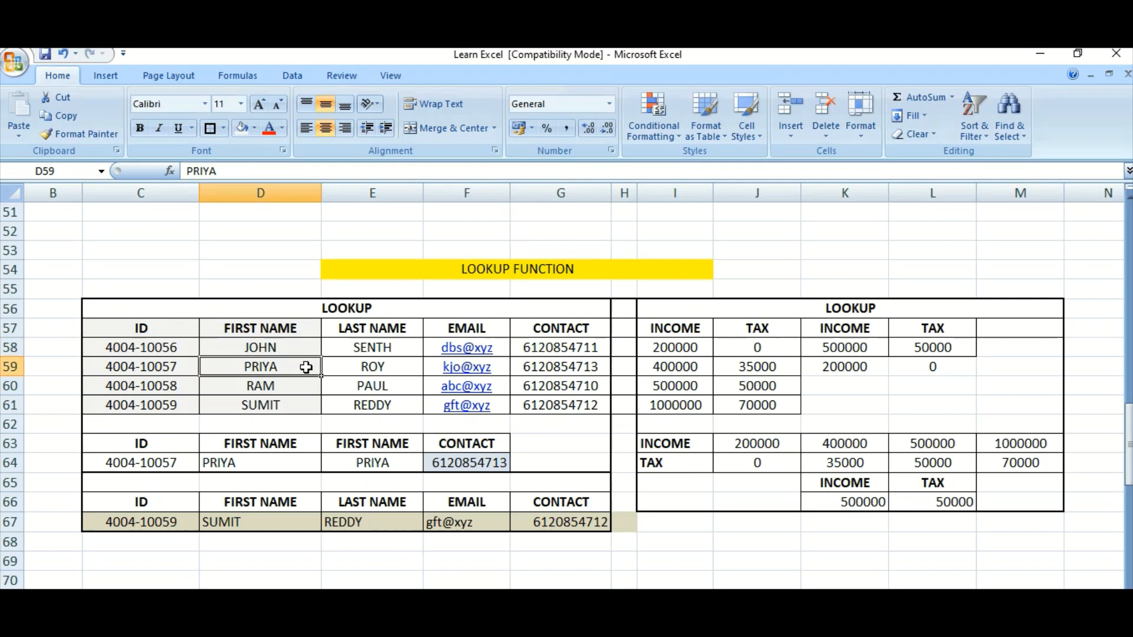
click(533, 366)
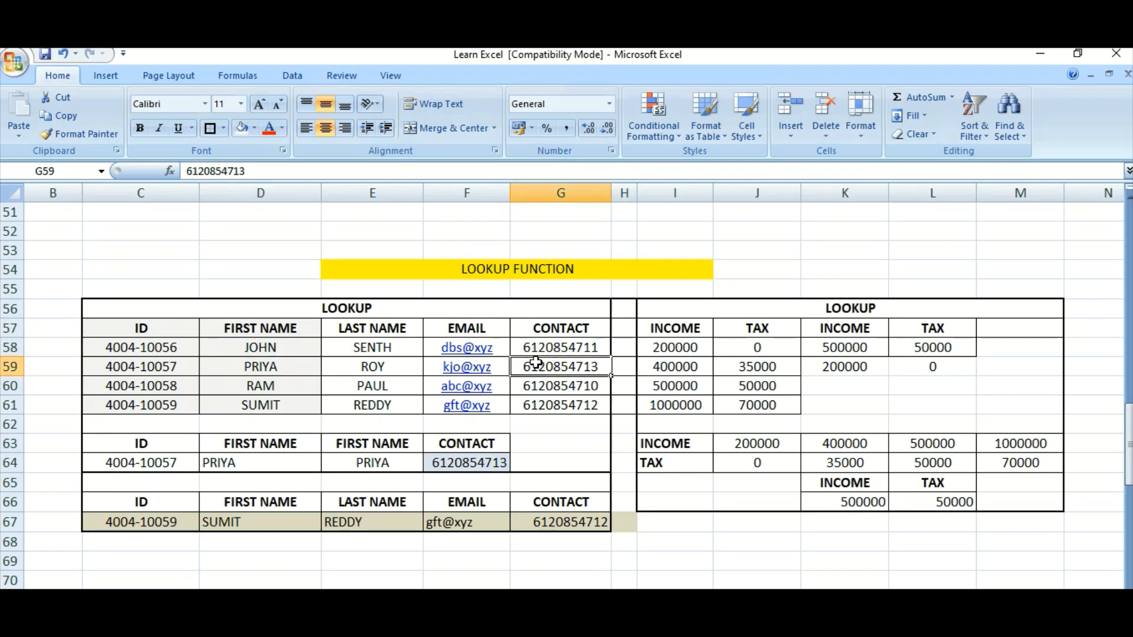
click(399, 462)
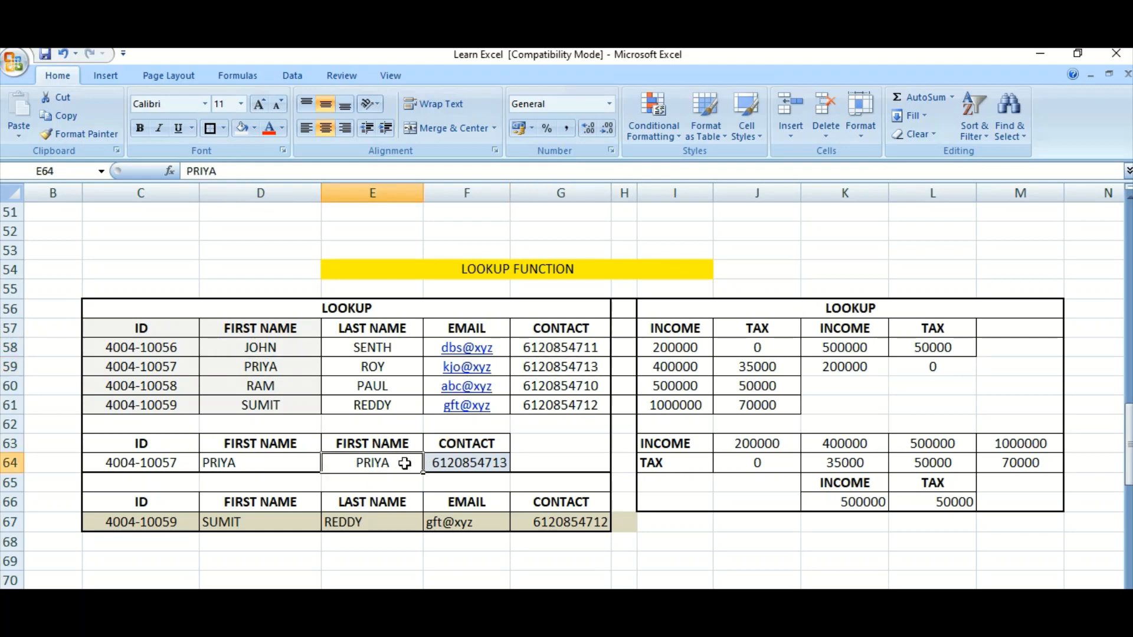
Step: Replace the contents of F64 with the formula =LOOKUP(E64,D58:G61,G58:G61) to find the contact for the first name in E64
click(466, 464)
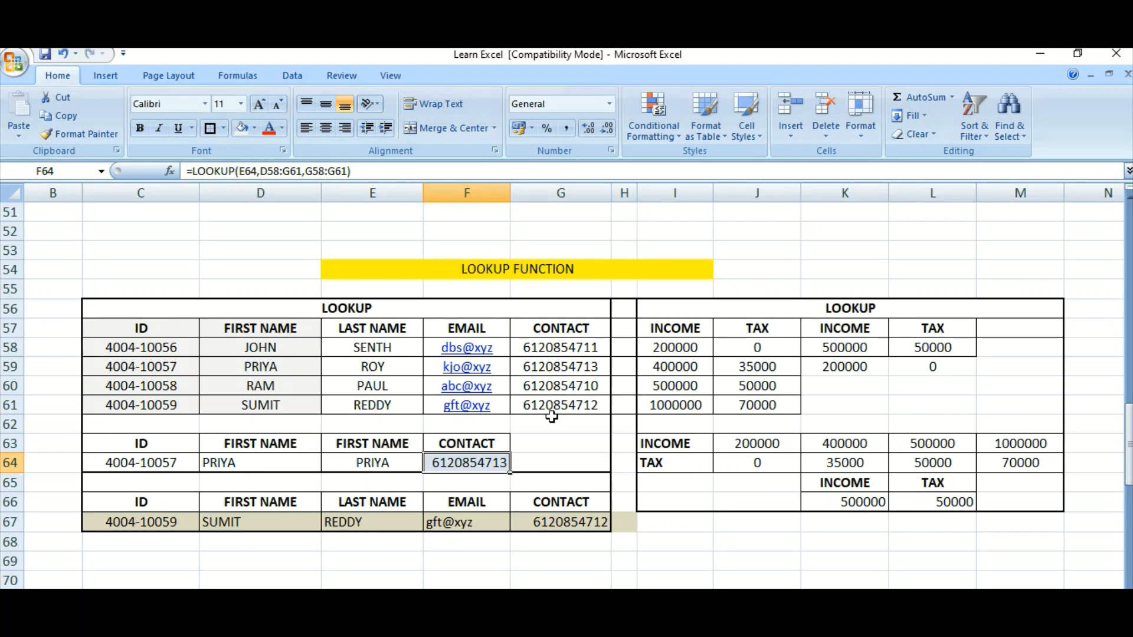
key(Delete)
text(=)
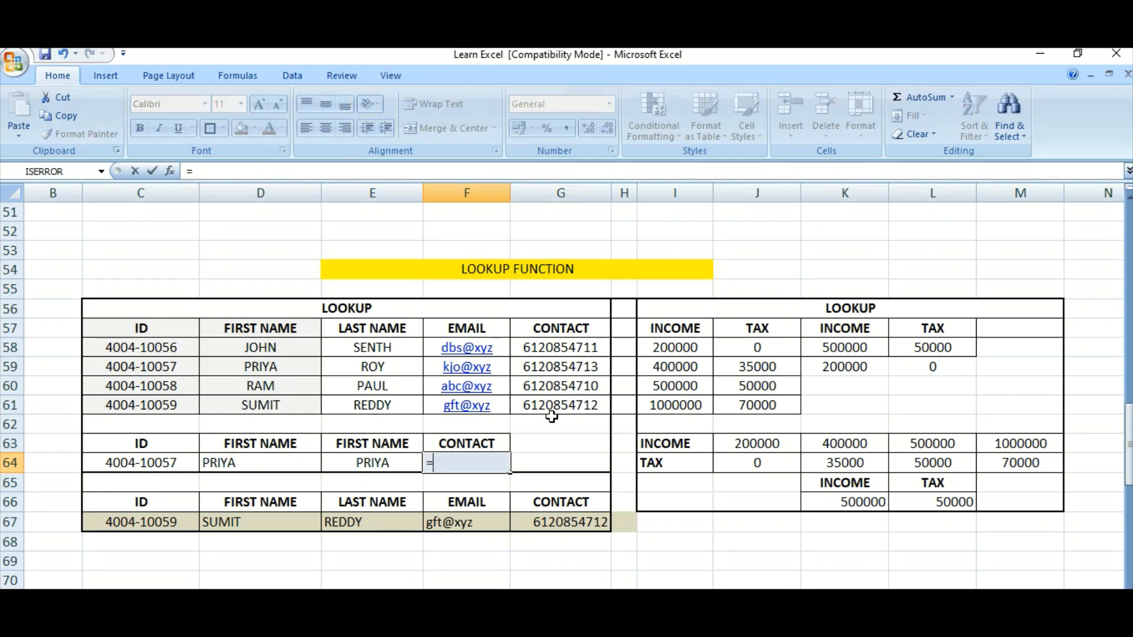
text(look)
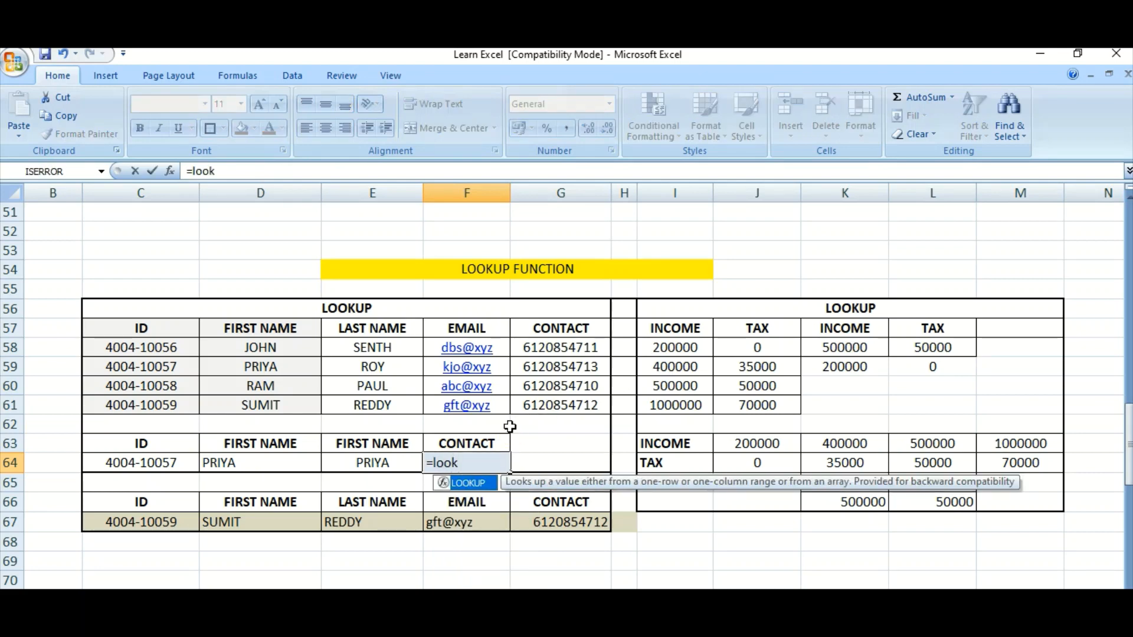
key(Tab)
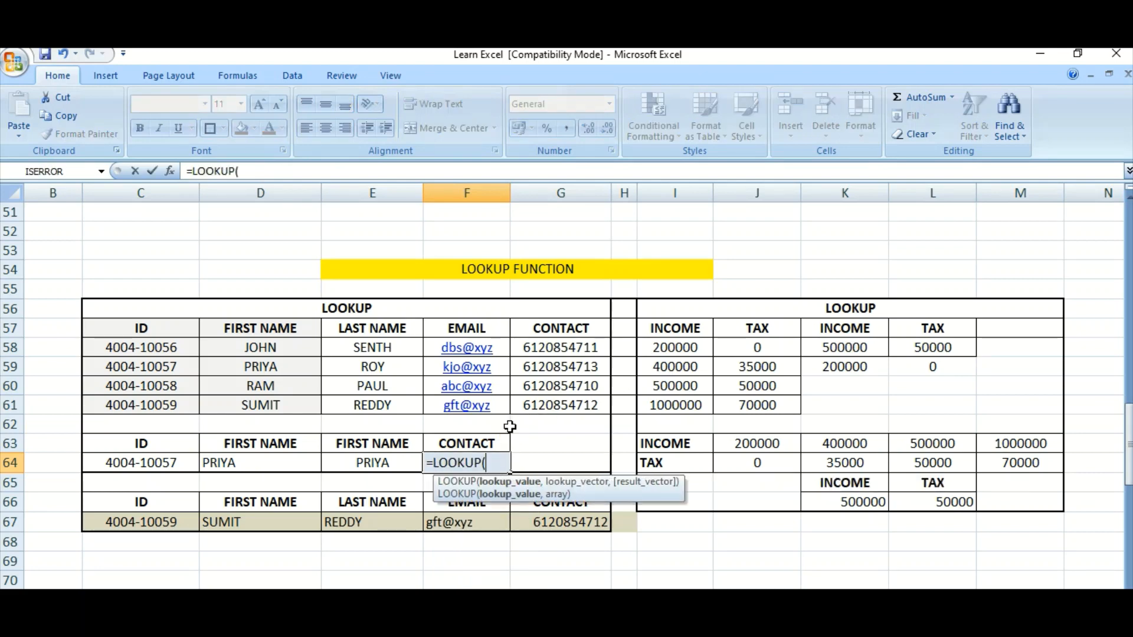
click(396, 462)
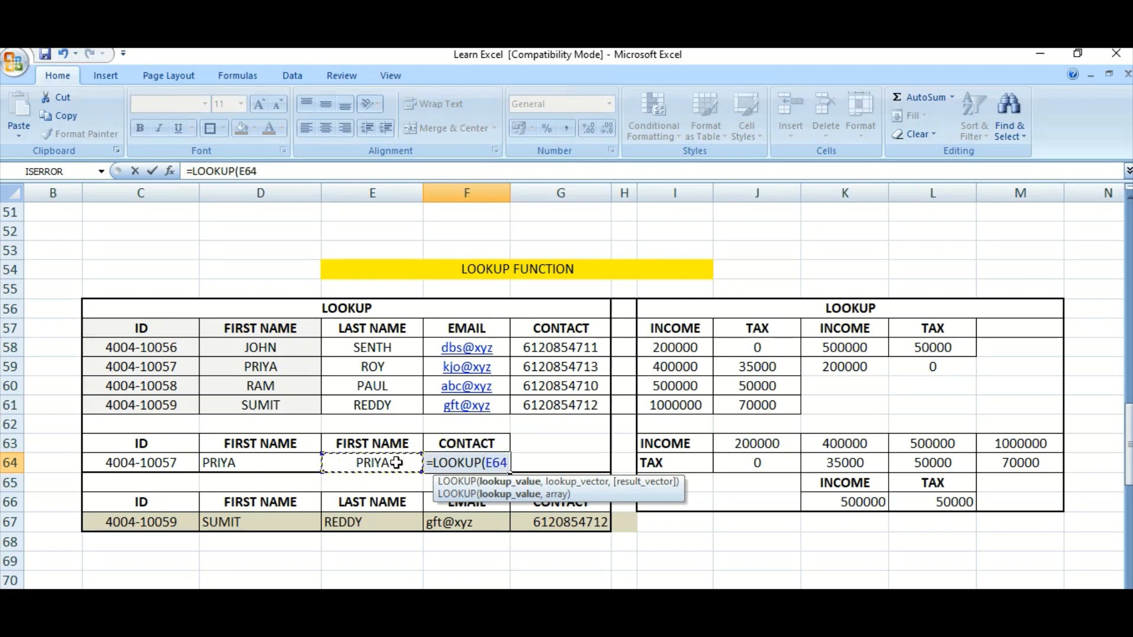
text(,)
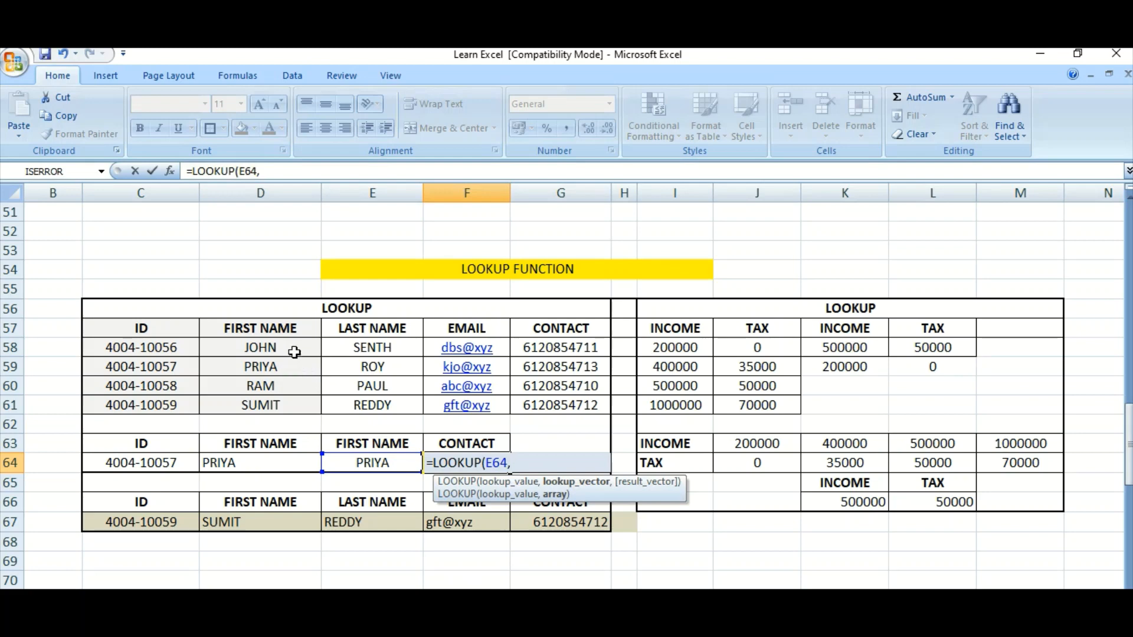
drag(290, 347, 555, 402)
text(,)
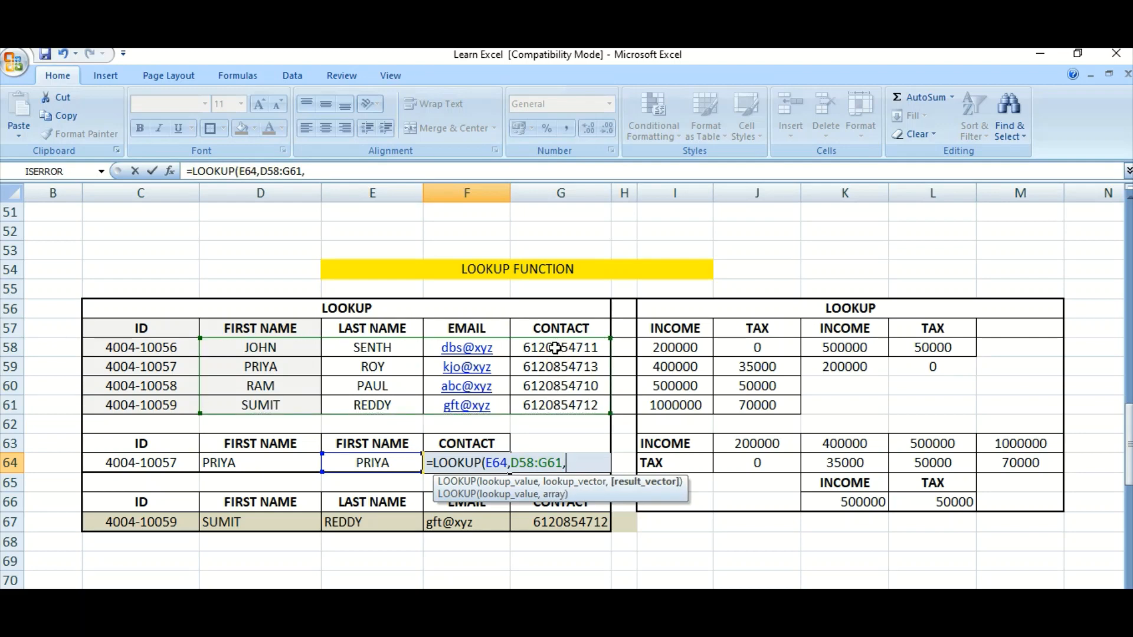
drag(555, 348, 561, 402)
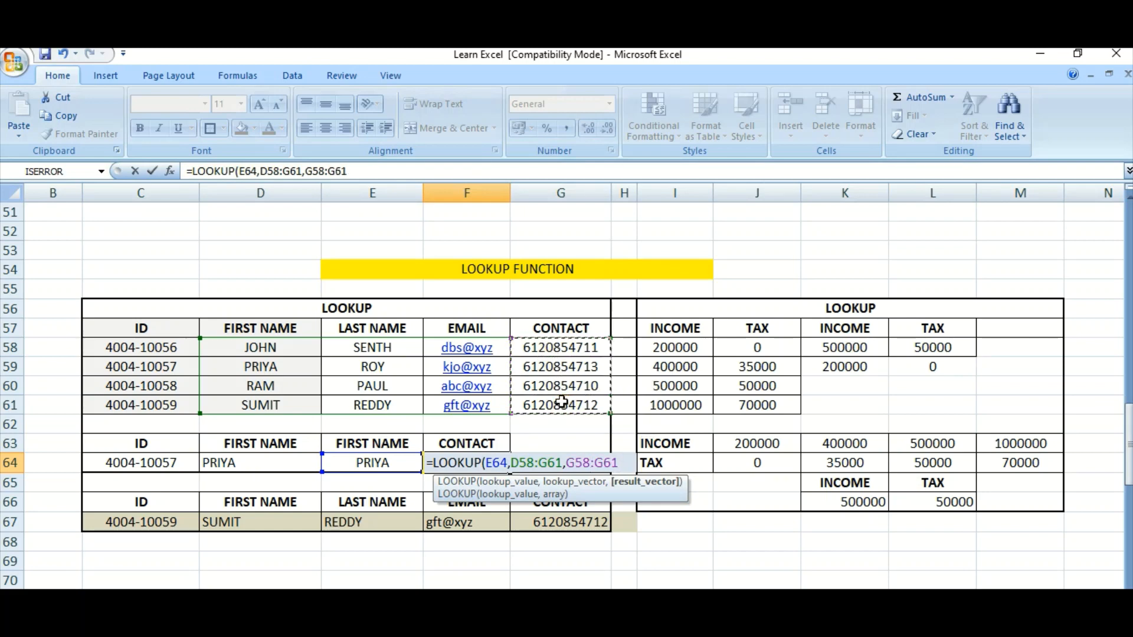
text())
key(Return)
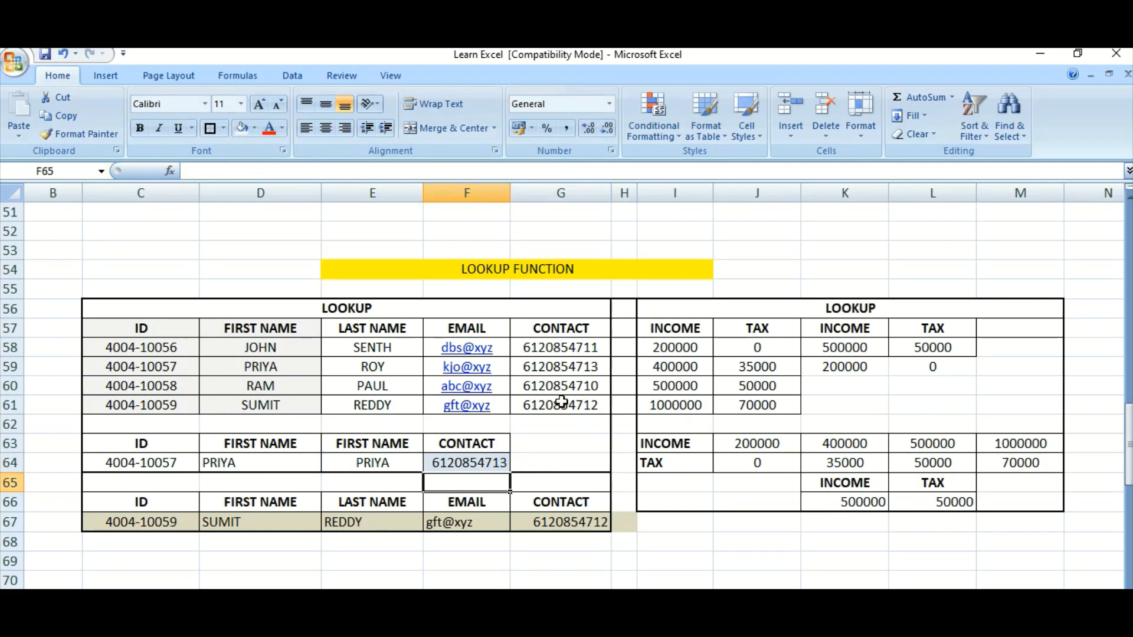
click(479, 463)
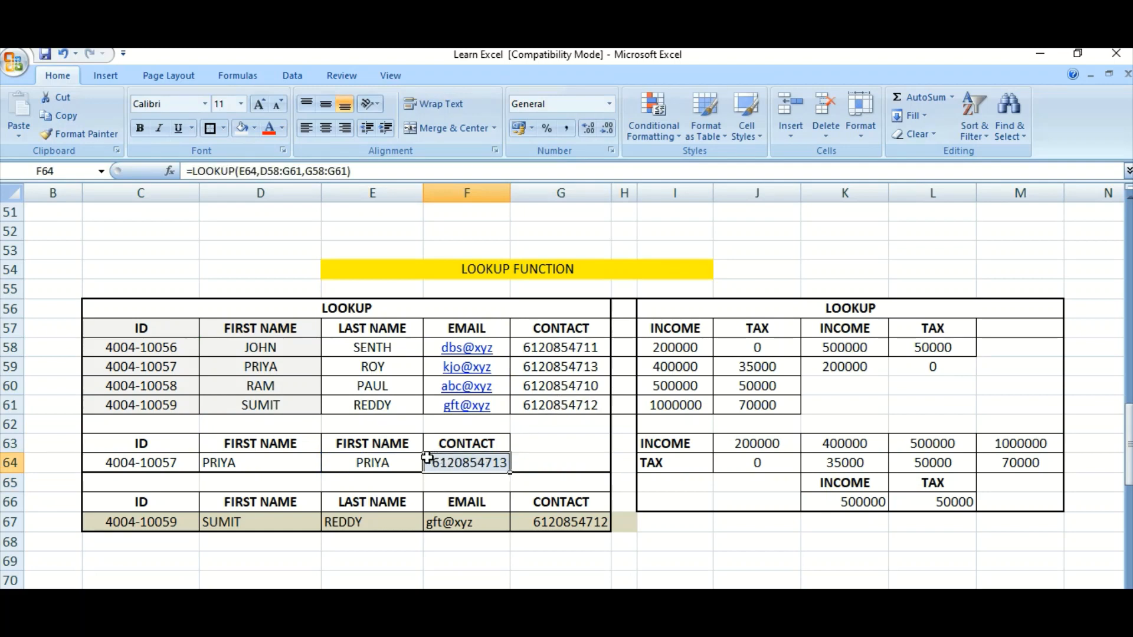
Step: Replace the first name in E64 with the last name listed in E60 and check the contact in F64
click(394, 461)
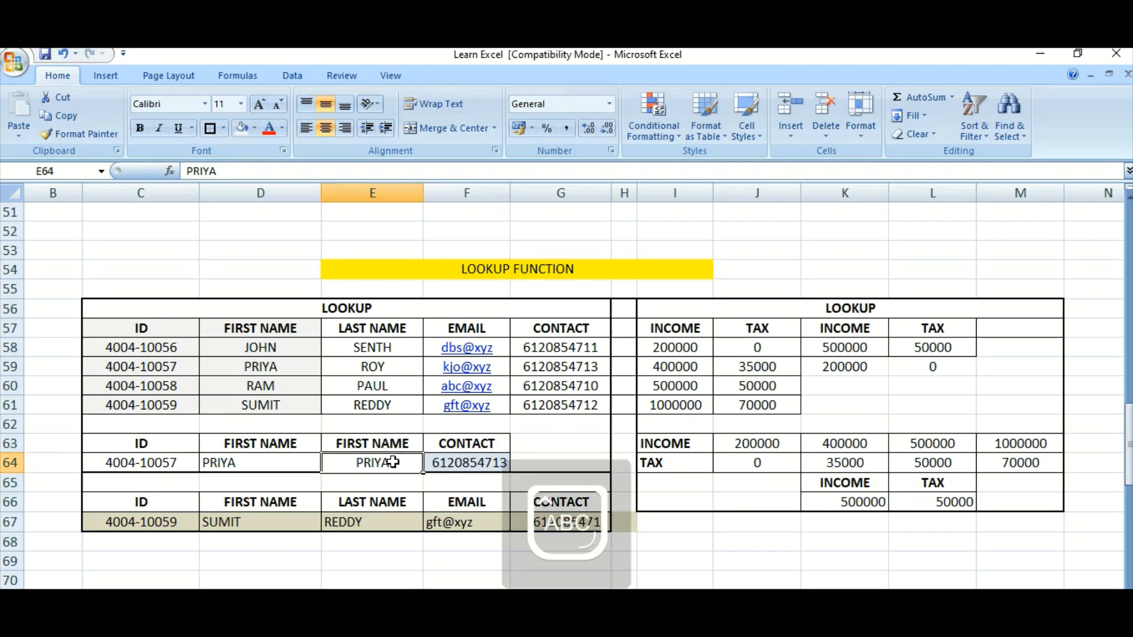
text(PAUL)
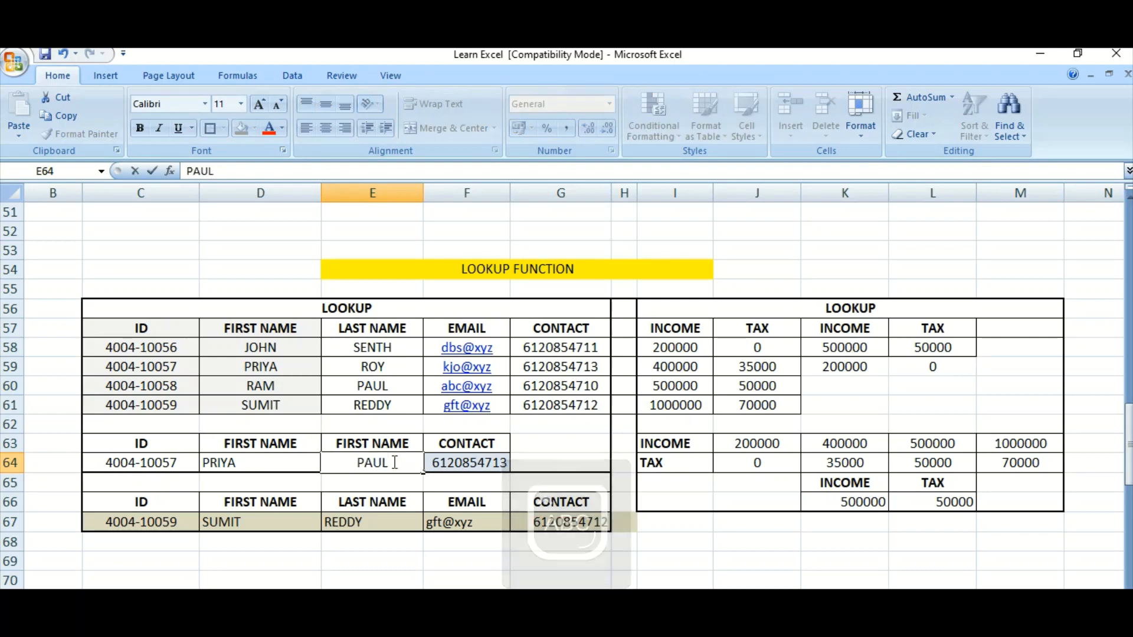
key(Return)
click(448, 464)
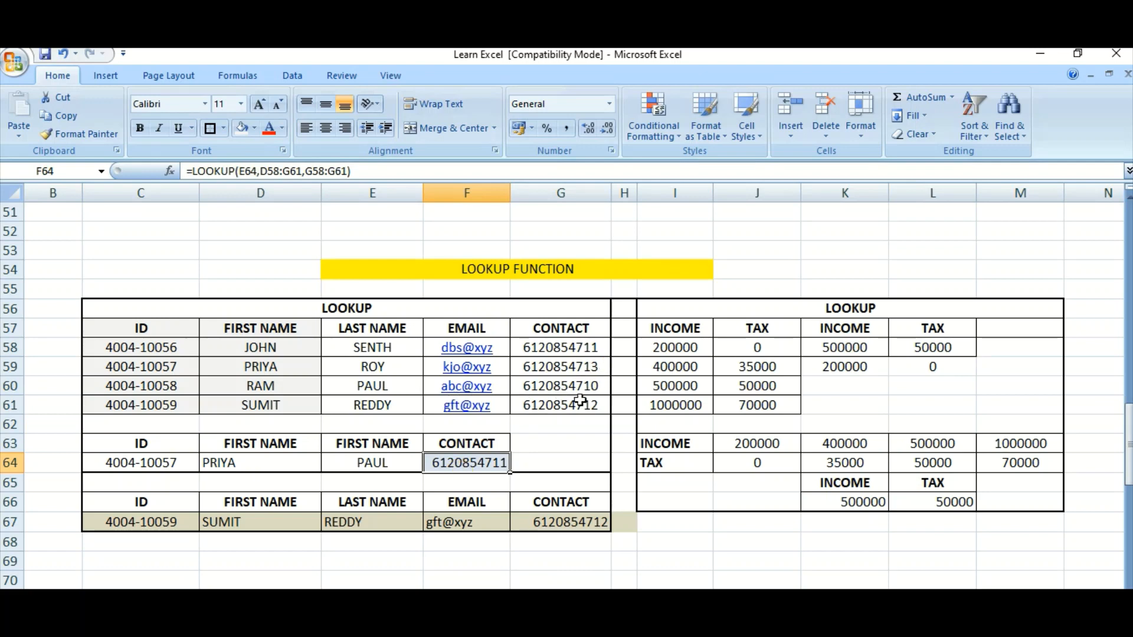
click(385, 462)
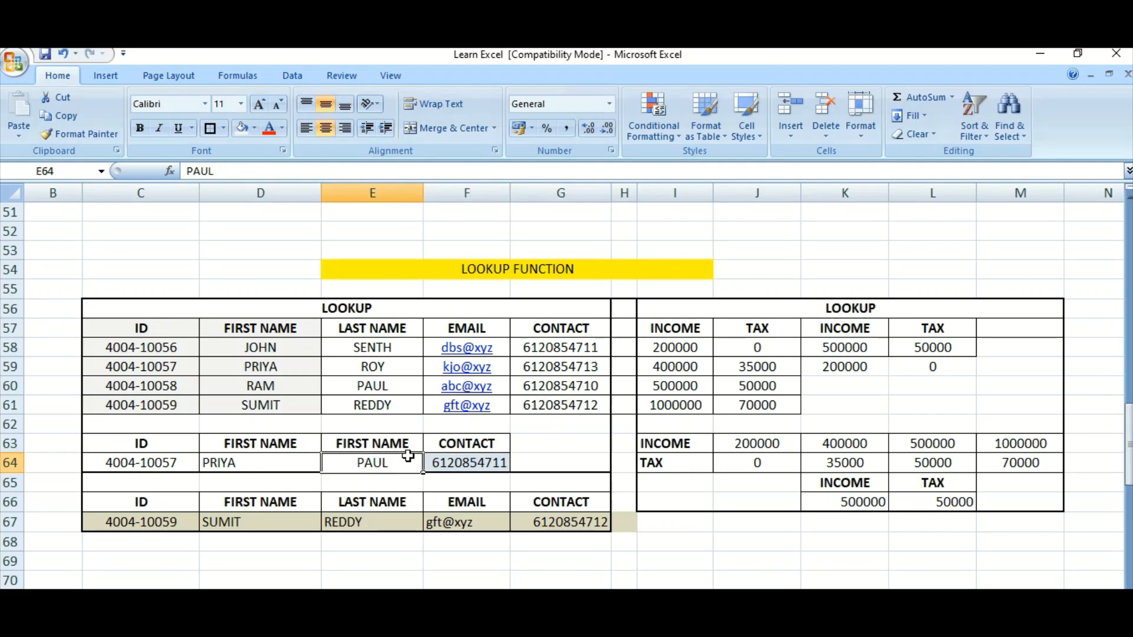
click(574, 459)
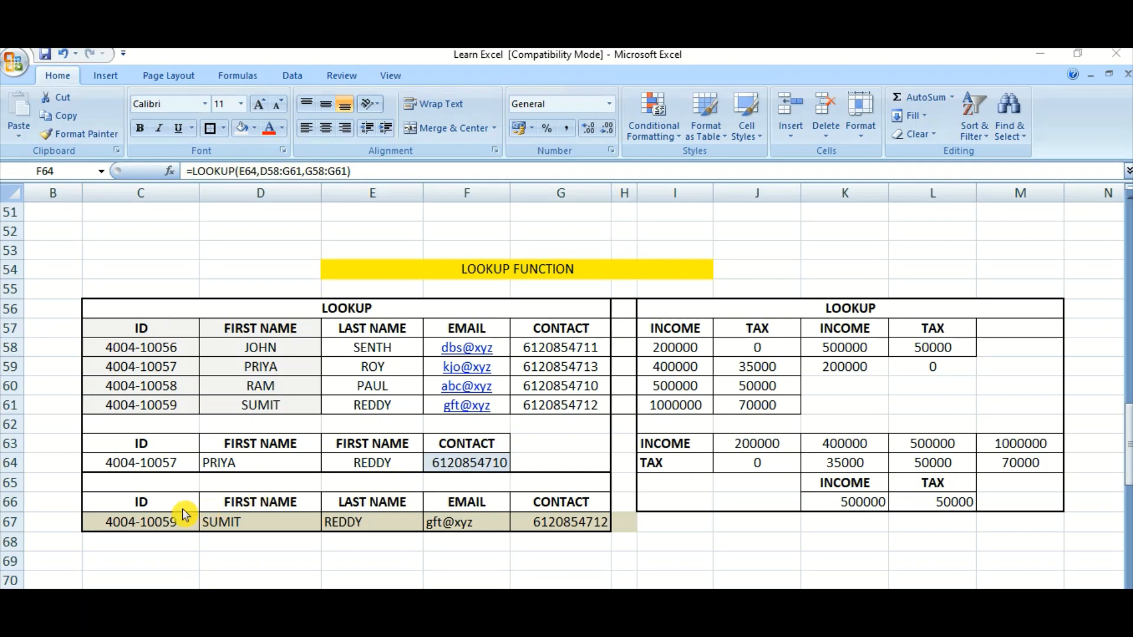
Step: Examine the lookup row C67:G67 and compare the ID in C67 with the matching table entry in C61
click(219, 523)
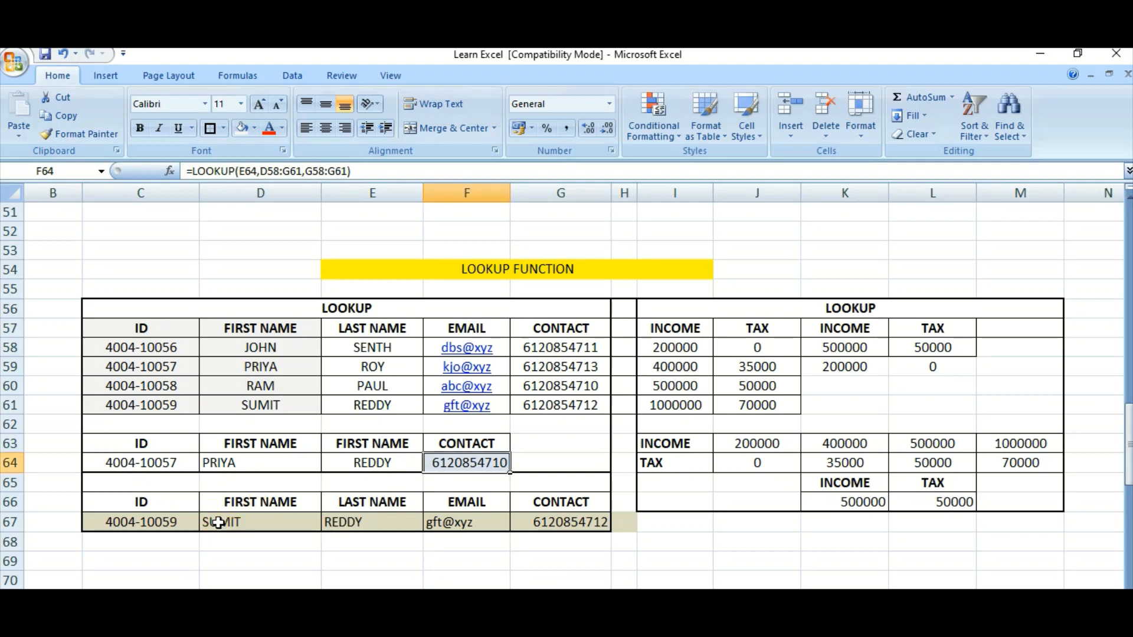
click(147, 523)
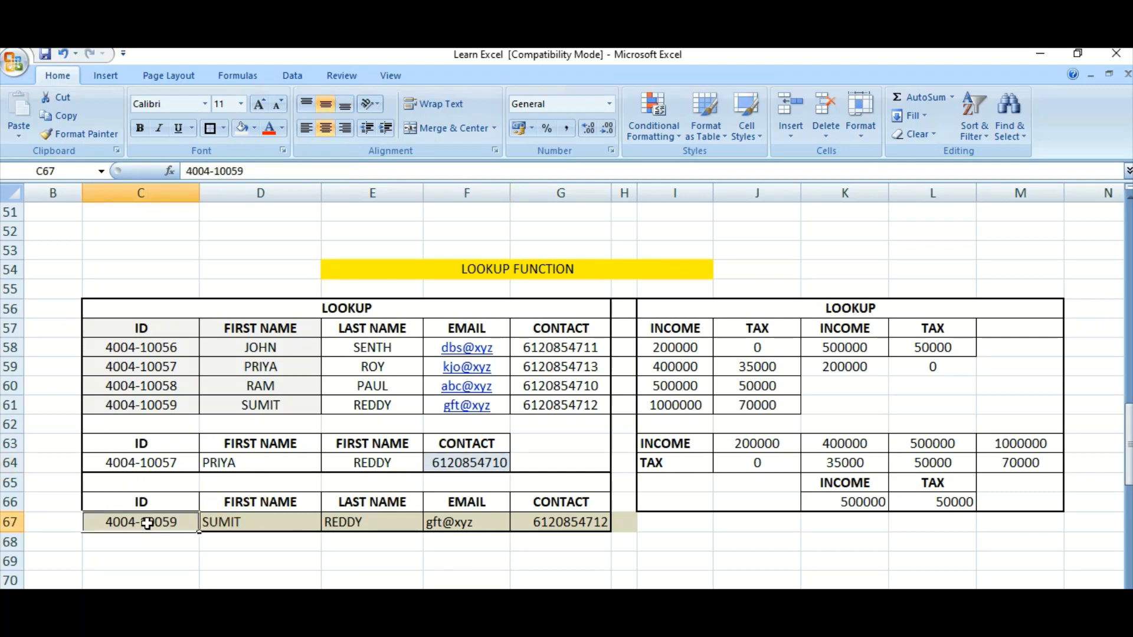
drag(147, 524, 538, 514)
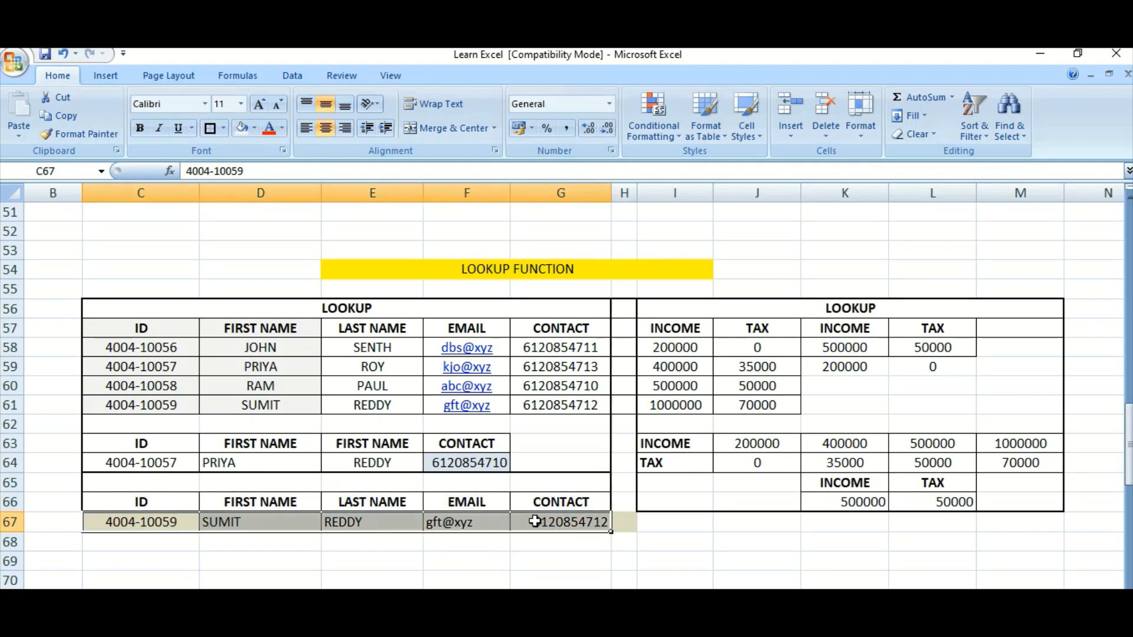
click(171, 550)
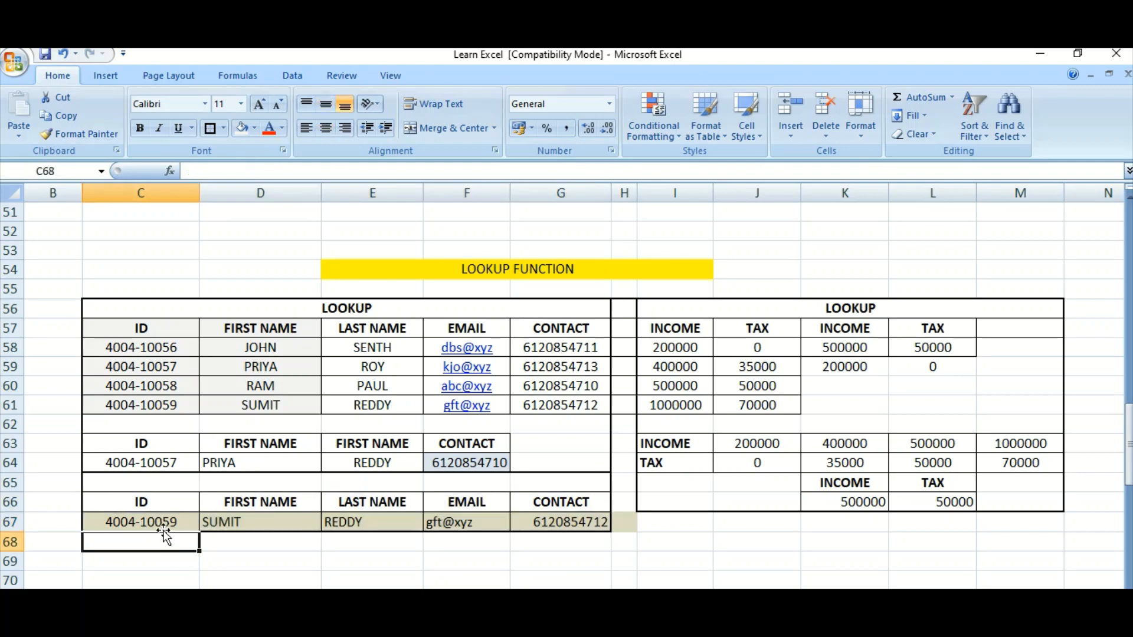
click(164, 526)
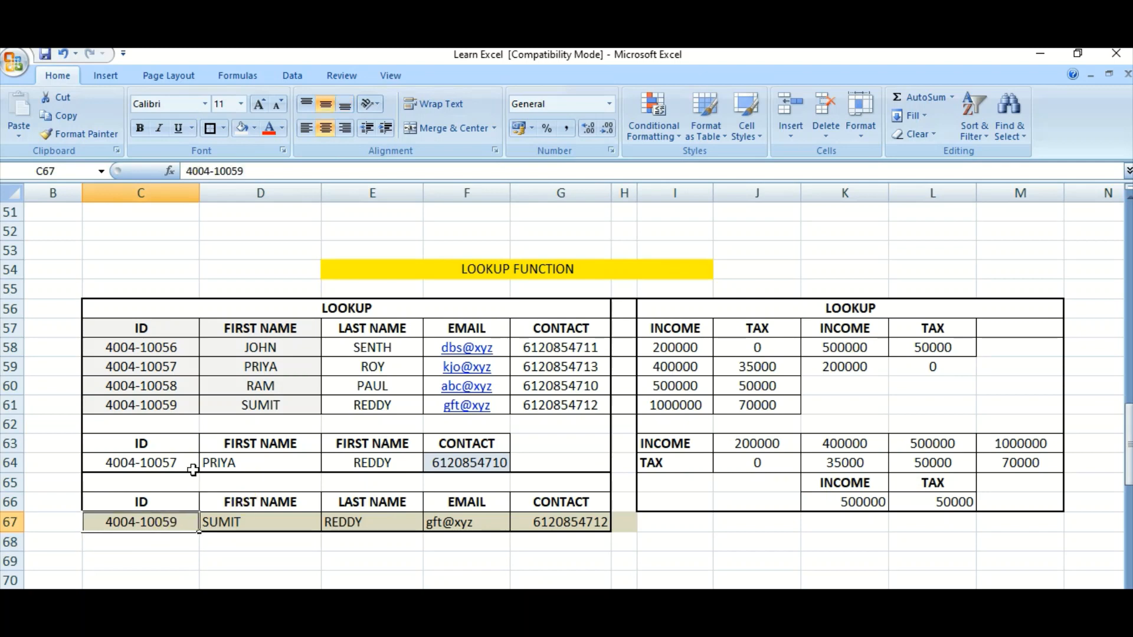
click(168, 405)
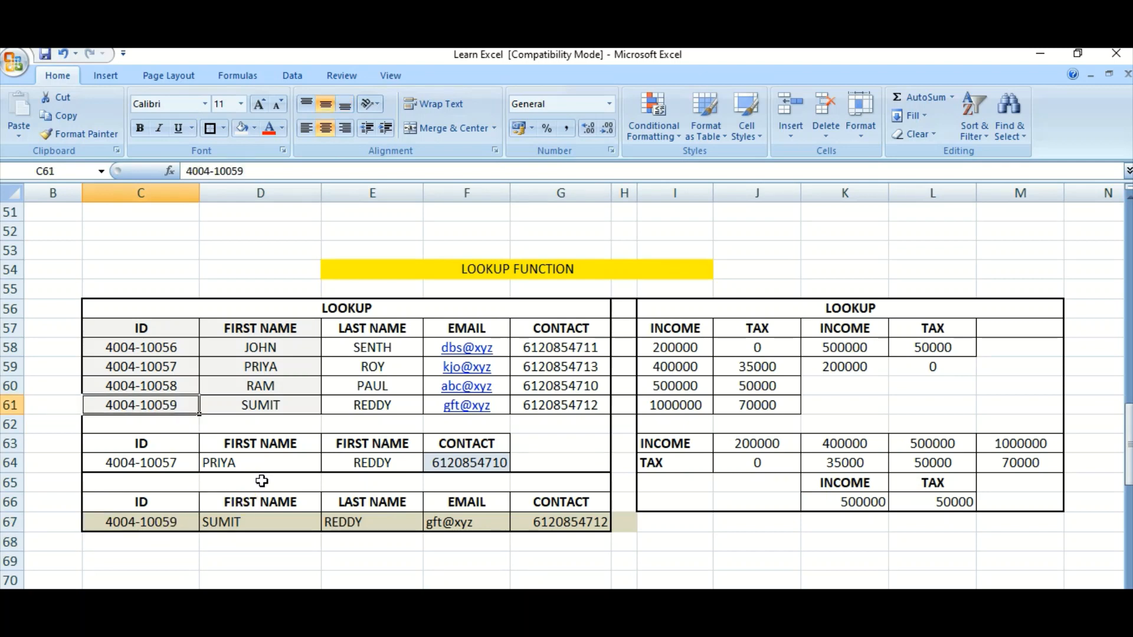
Step: Inspect the arguments and absolute references of D67's LOOKUP formula and compare them with the formulas in E67:G67
click(231, 524)
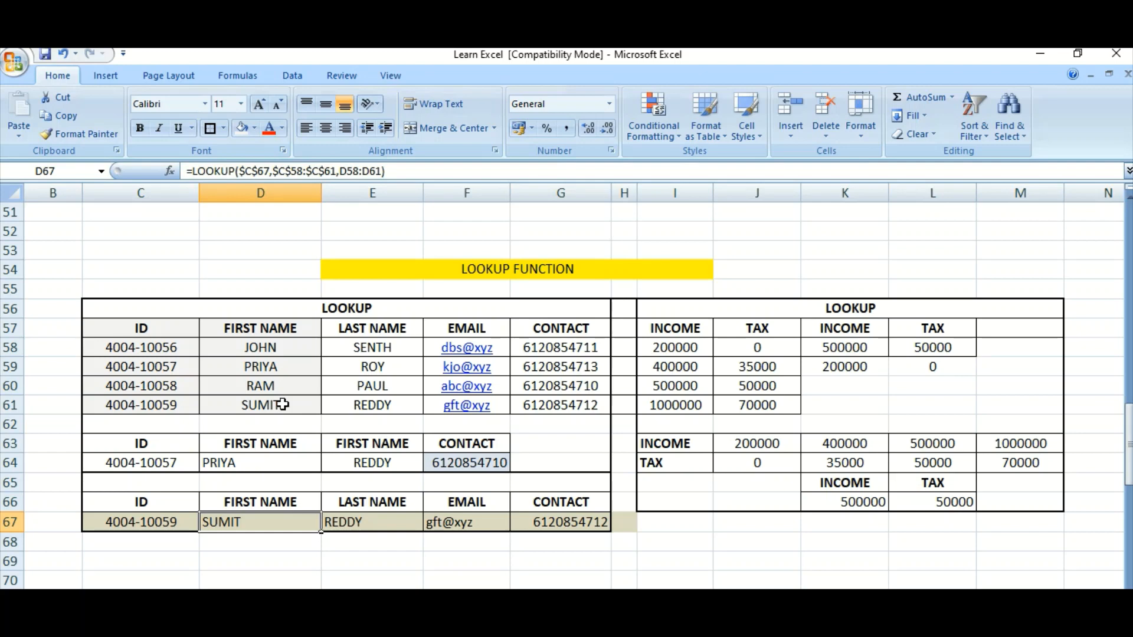
click(246, 170)
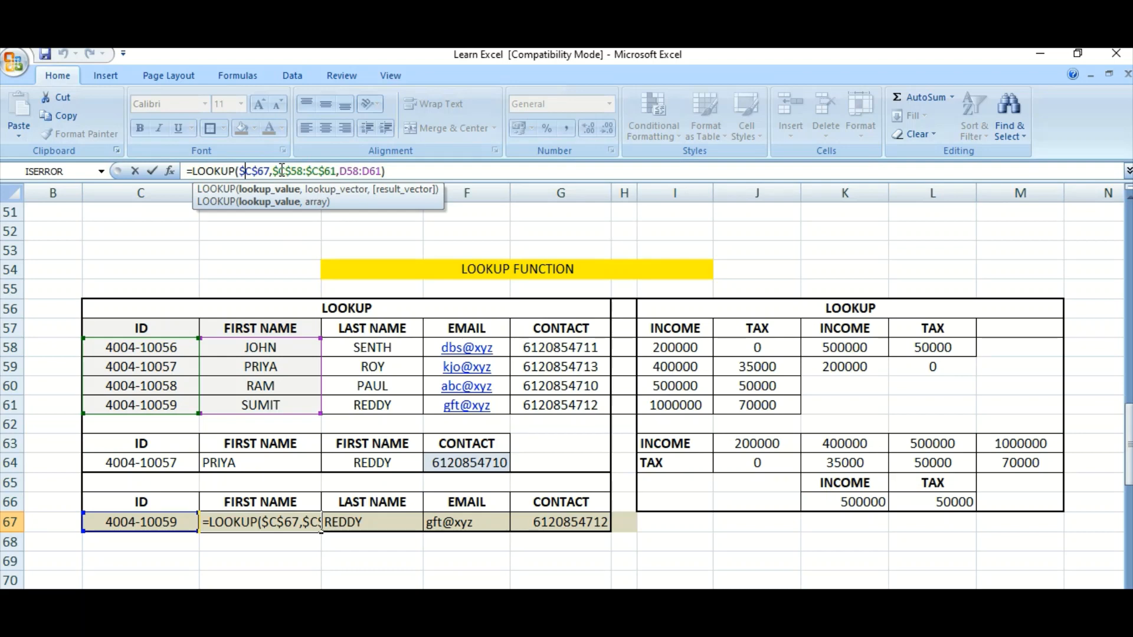
click(400, 172)
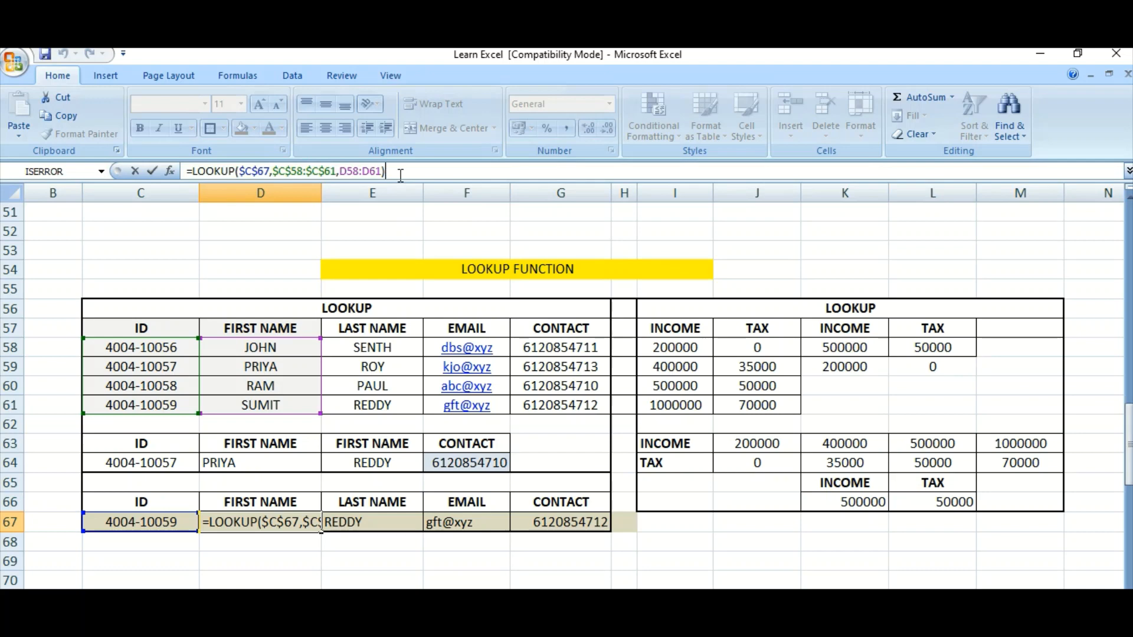
key(Return)
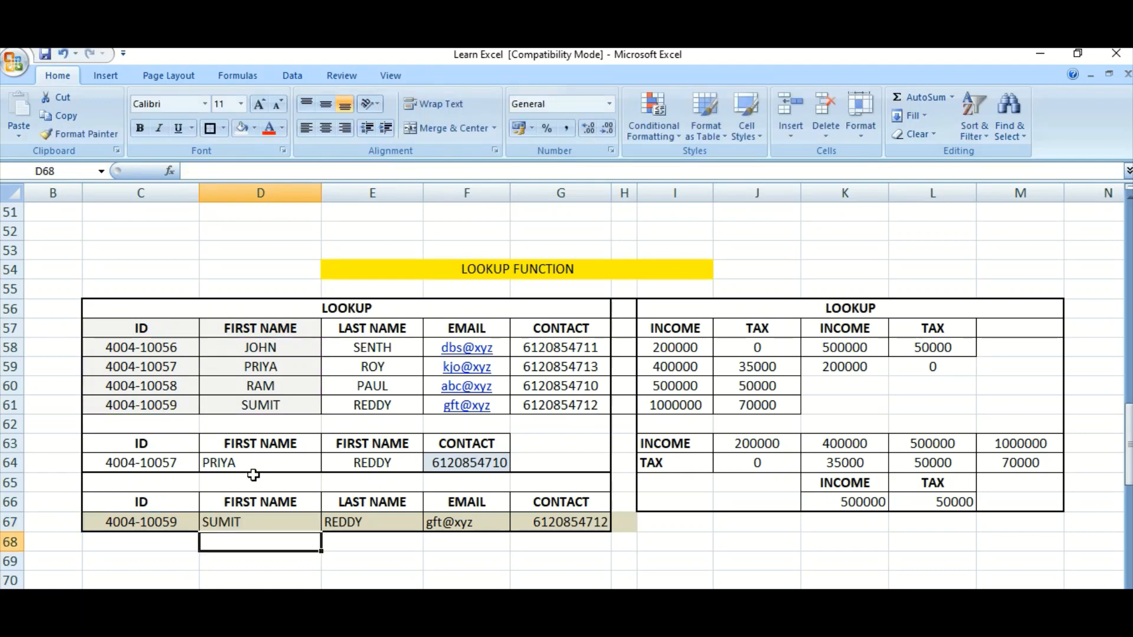
click(260, 515)
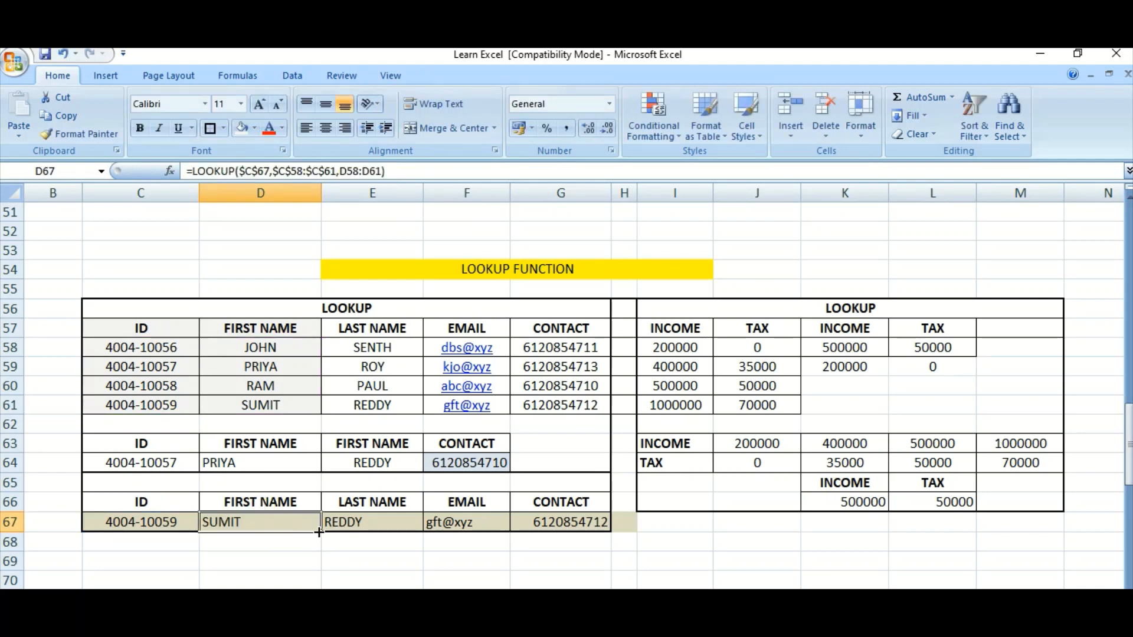
click(398, 525)
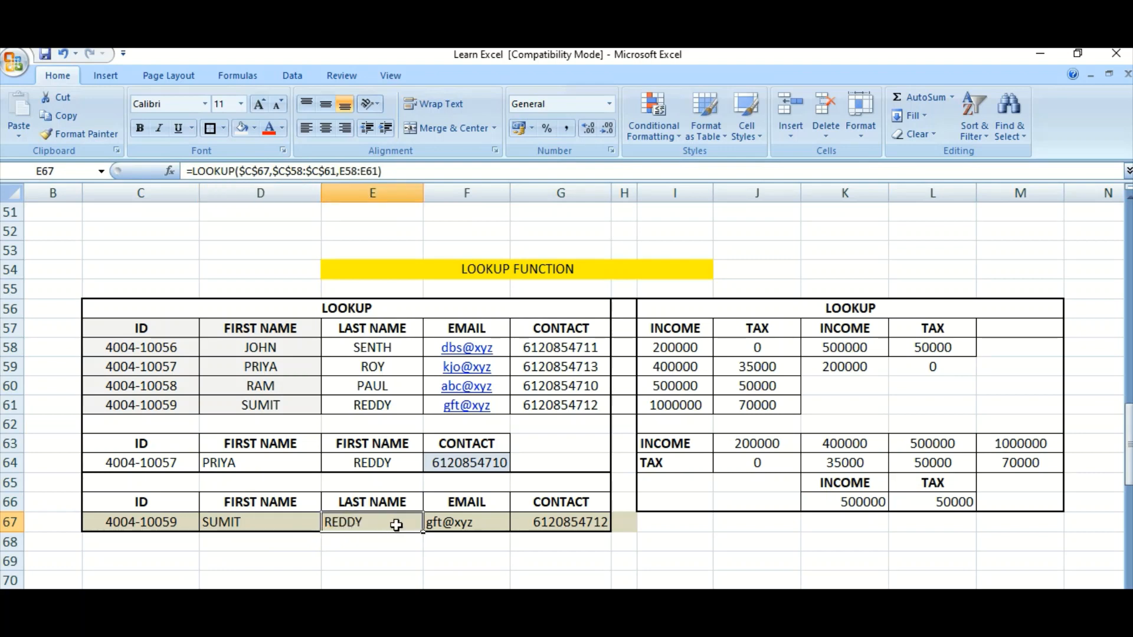
click(453, 524)
click(532, 521)
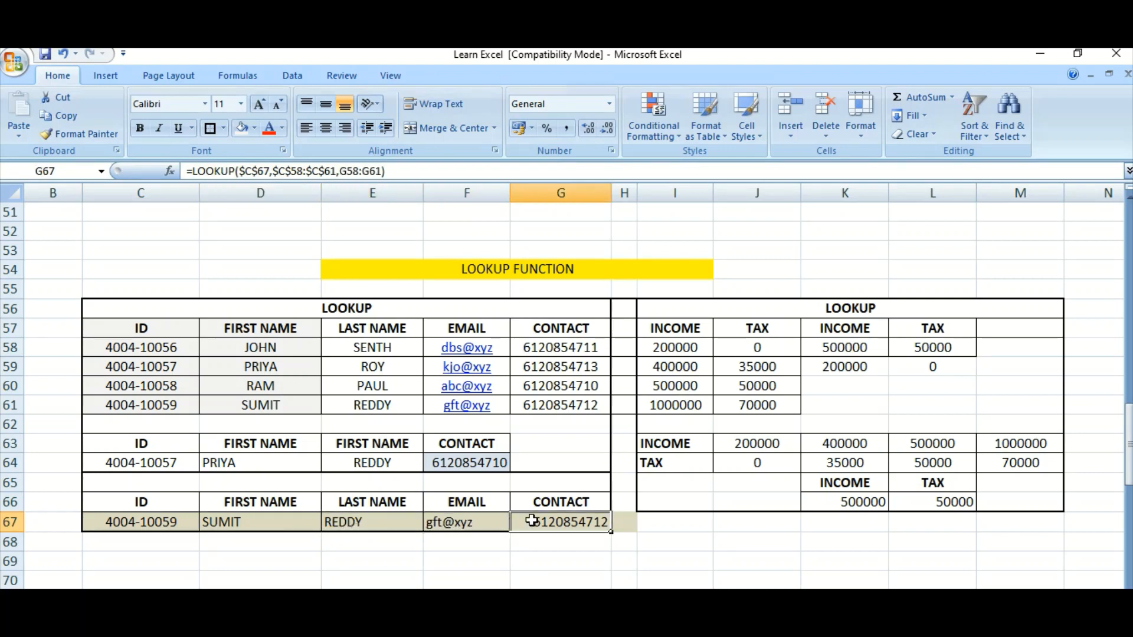
click(393, 522)
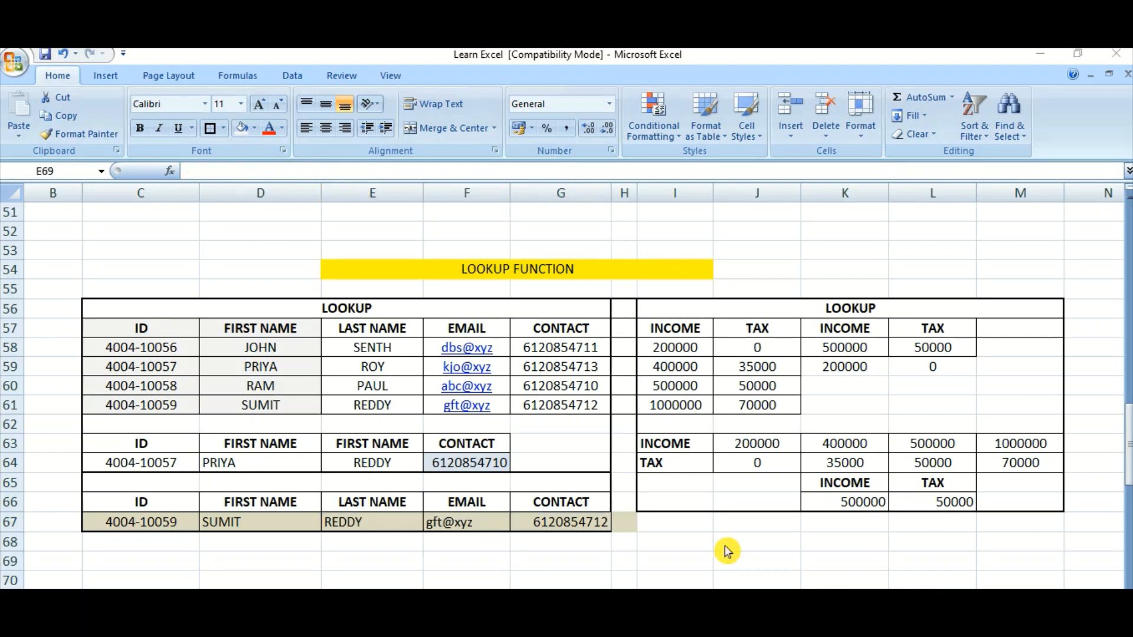
Step: Clear E67:G67 and fill the LOOKUP formula from D67 across to G67 for the last name, email and contact
click(336, 558)
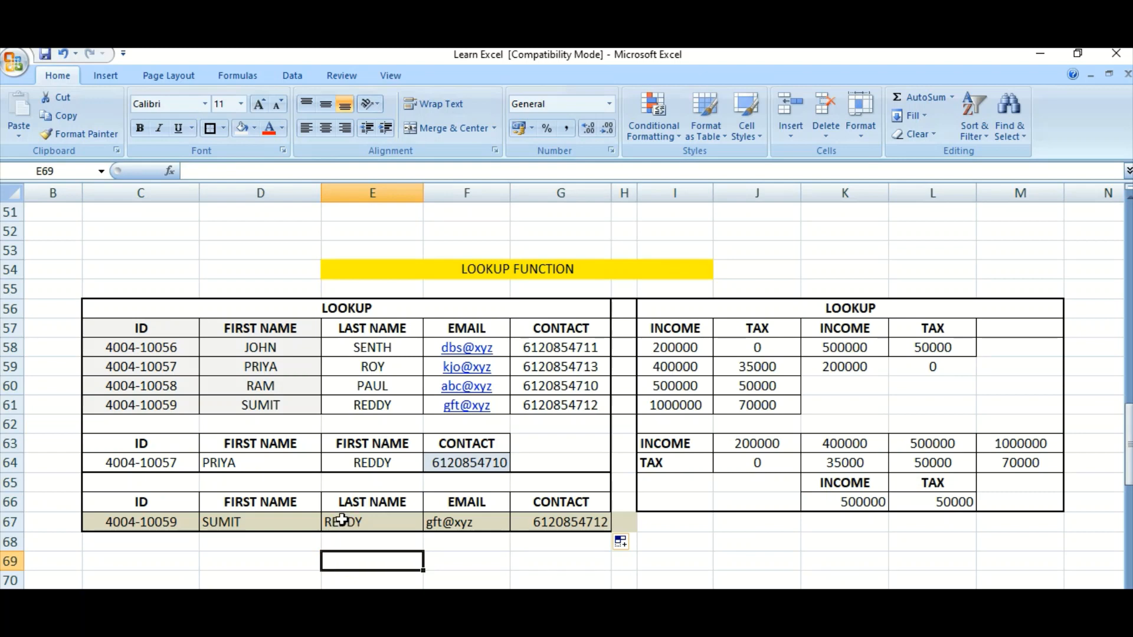
drag(342, 520, 552, 527)
key(Delete)
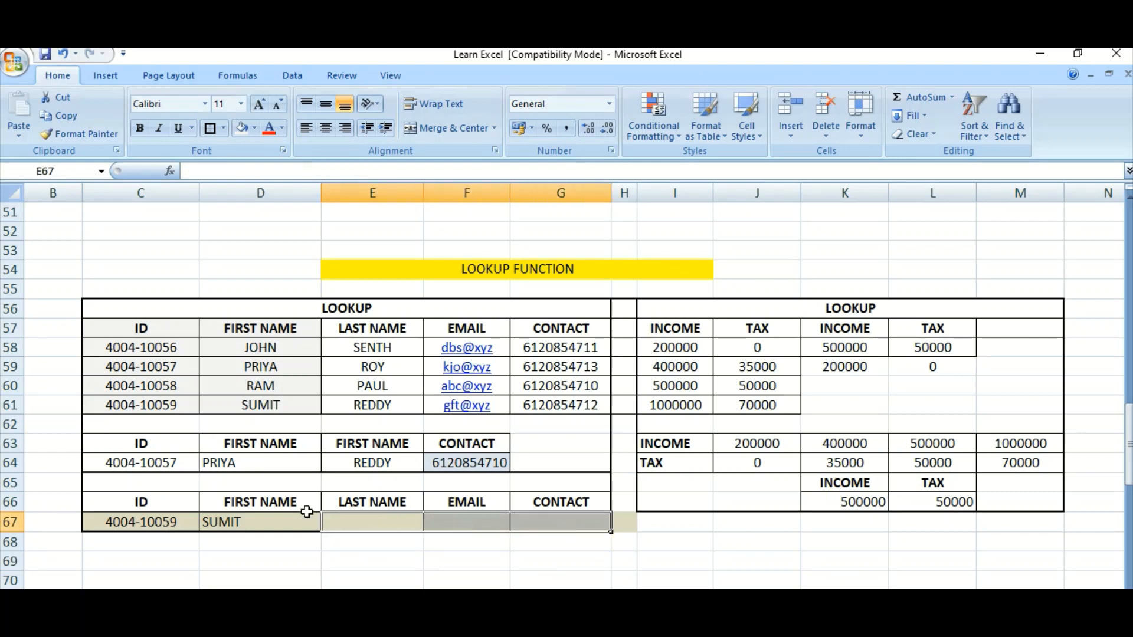
click(293, 521)
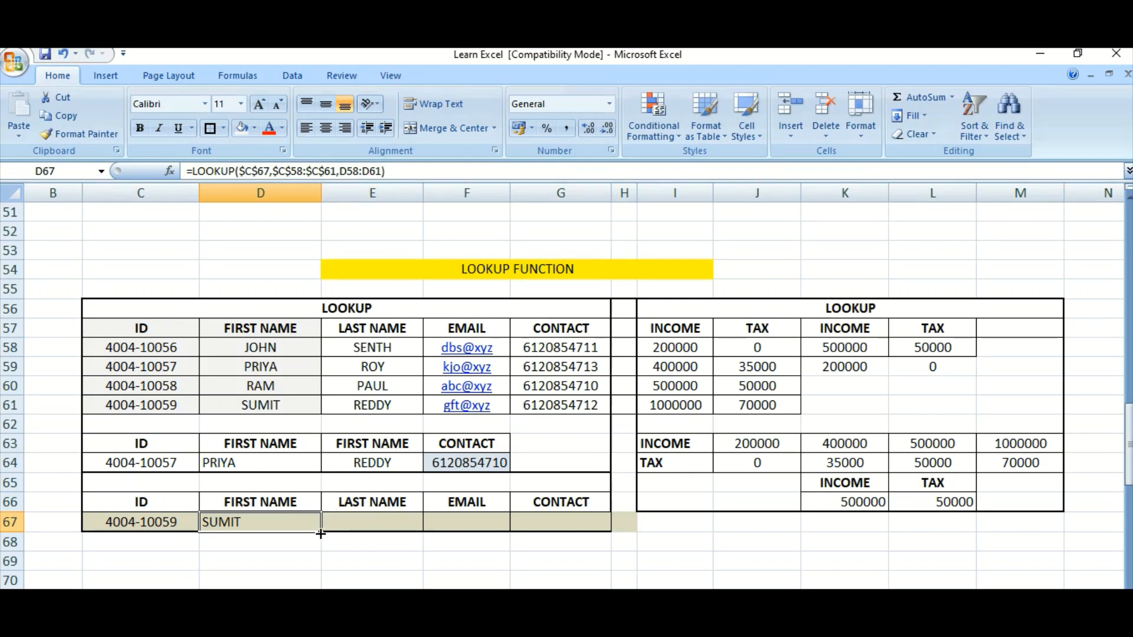
drag(320, 534, 602, 531)
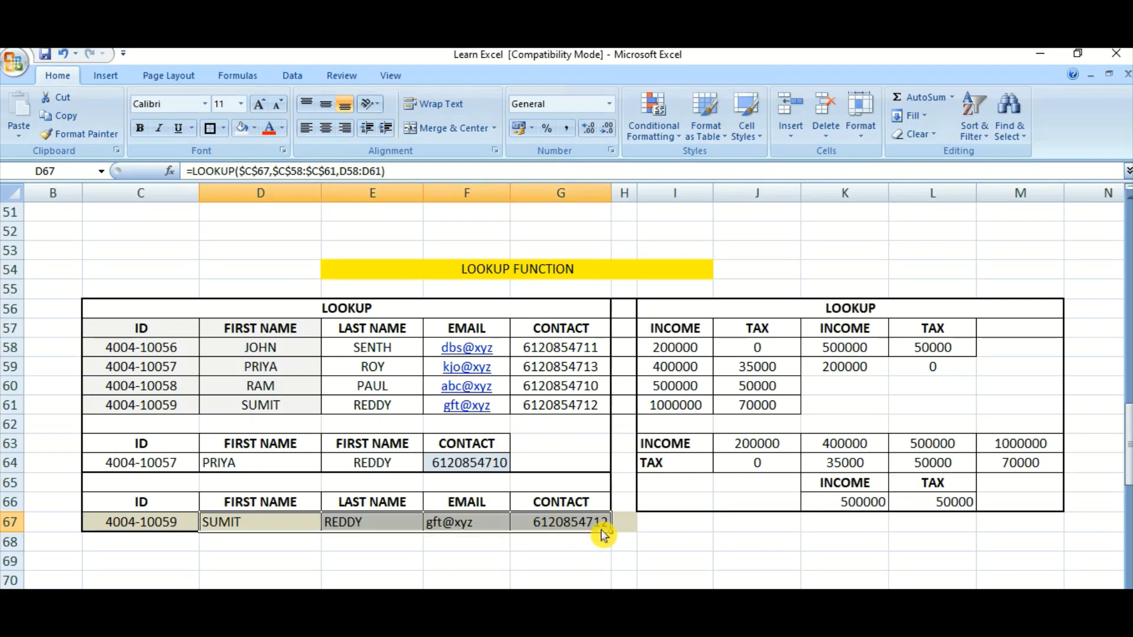
click(366, 546)
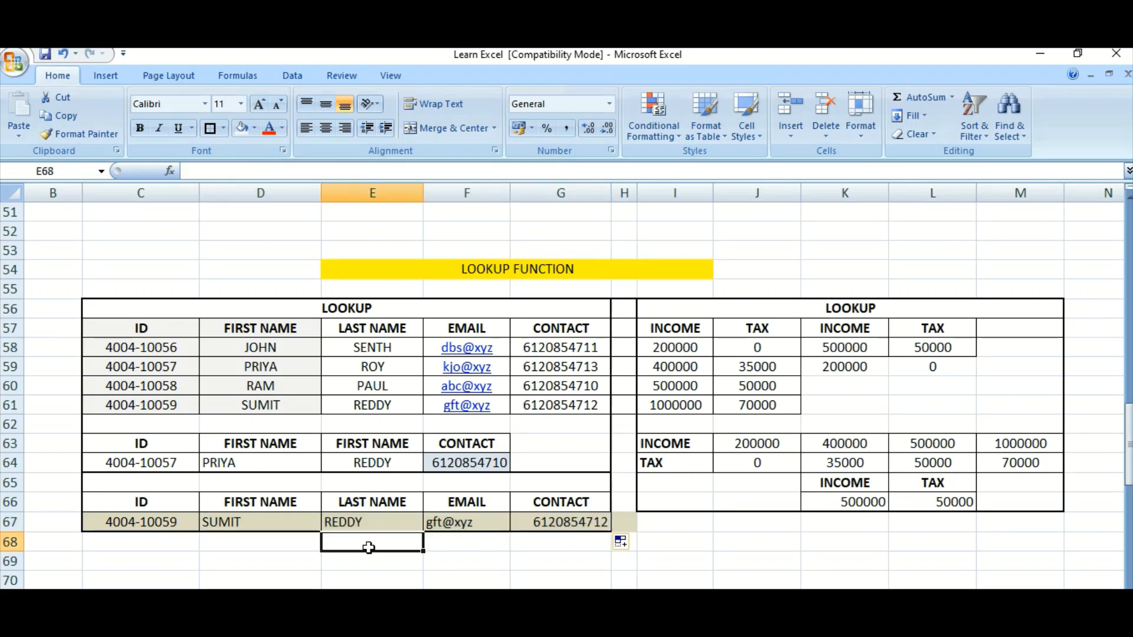
Step: Examine the filled LOOKUP formulas in D67:G67 and compare their results with the table row C61:G61
click(366, 522)
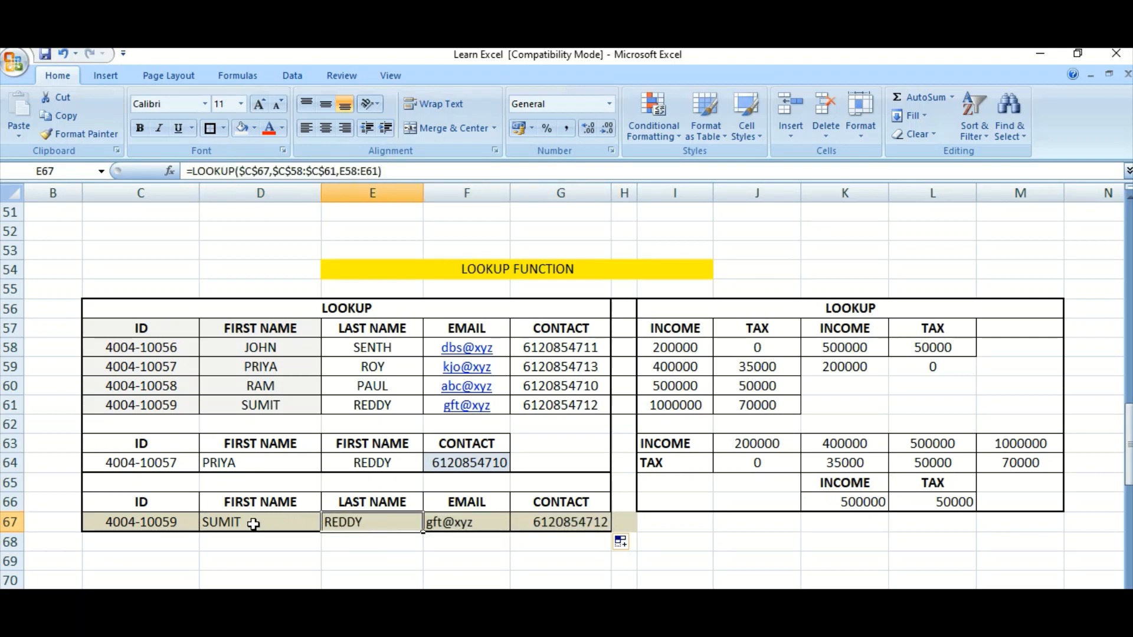
click(286, 524)
key(Left)
key(Right)
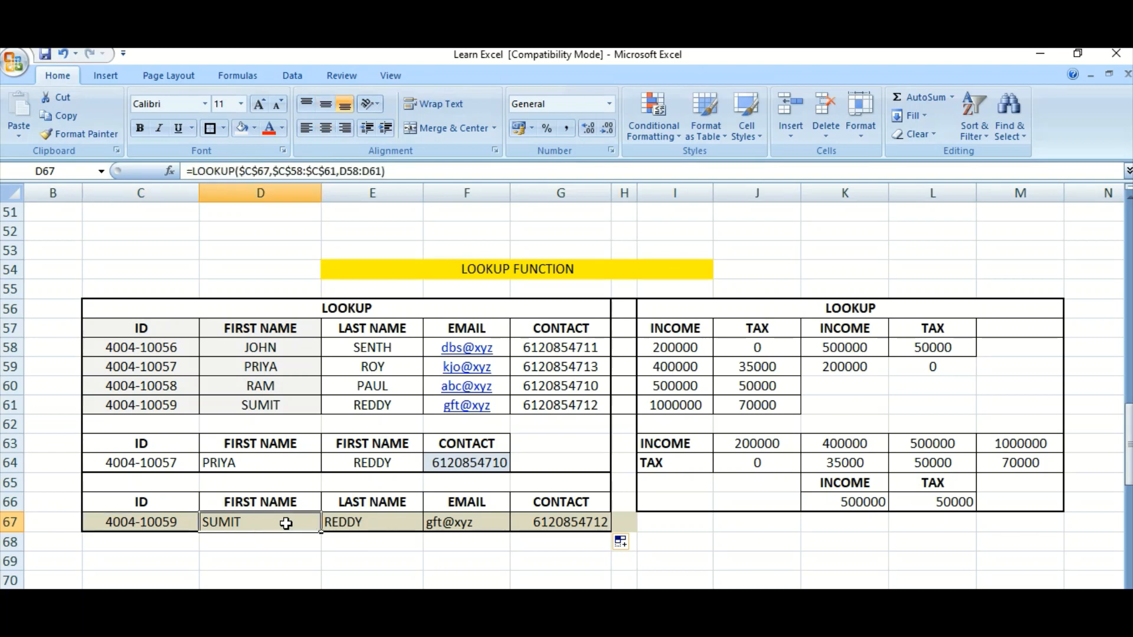
key(Right)
key(Right)
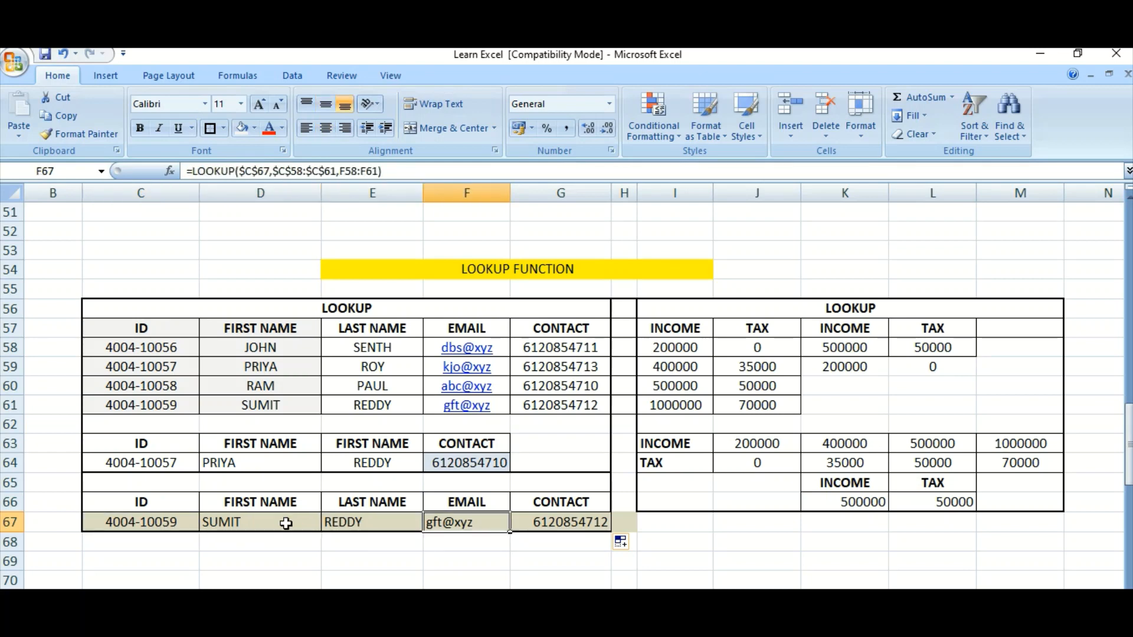
key(Right)
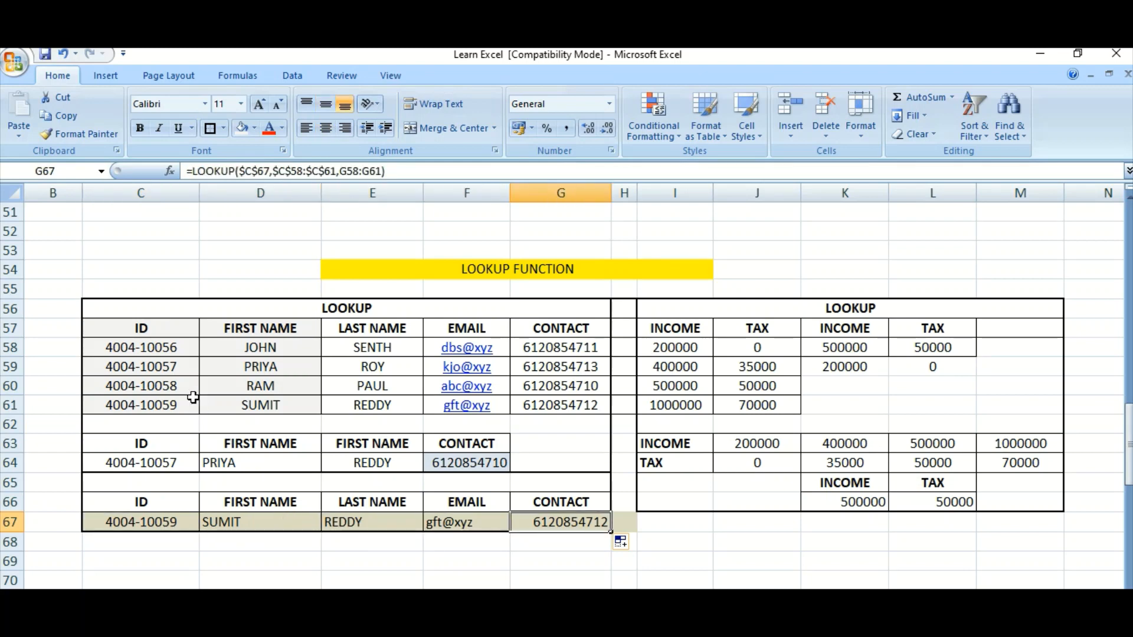
drag(171, 406, 539, 396)
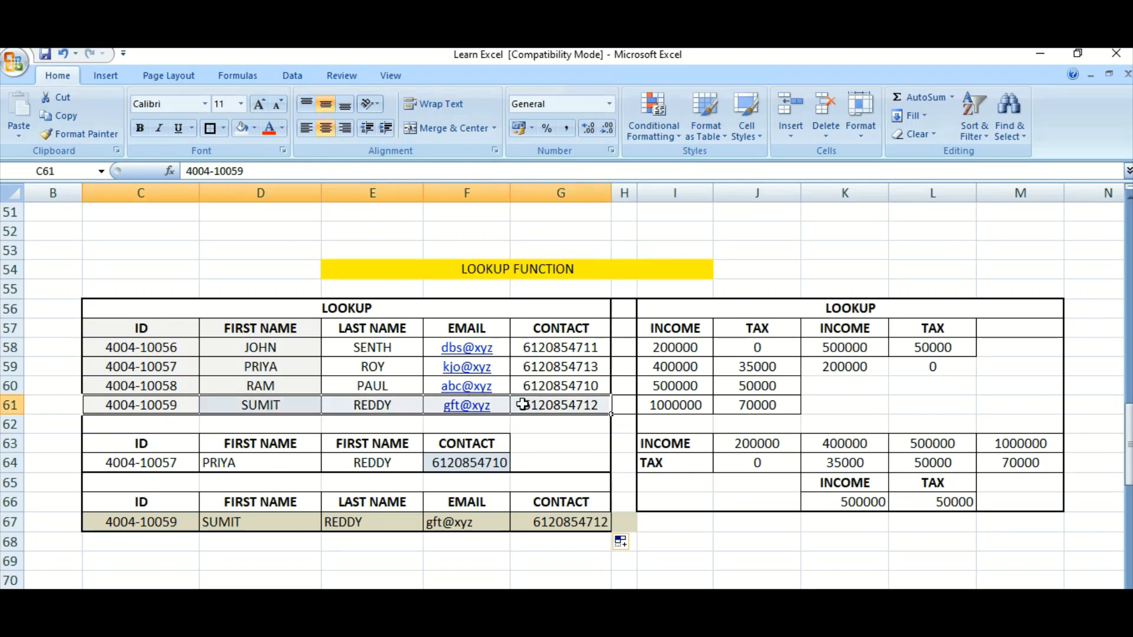
Step: Change the lookup ID in C67 to the ID listed in C60 and check the name lookups in D67:E67
click(161, 522)
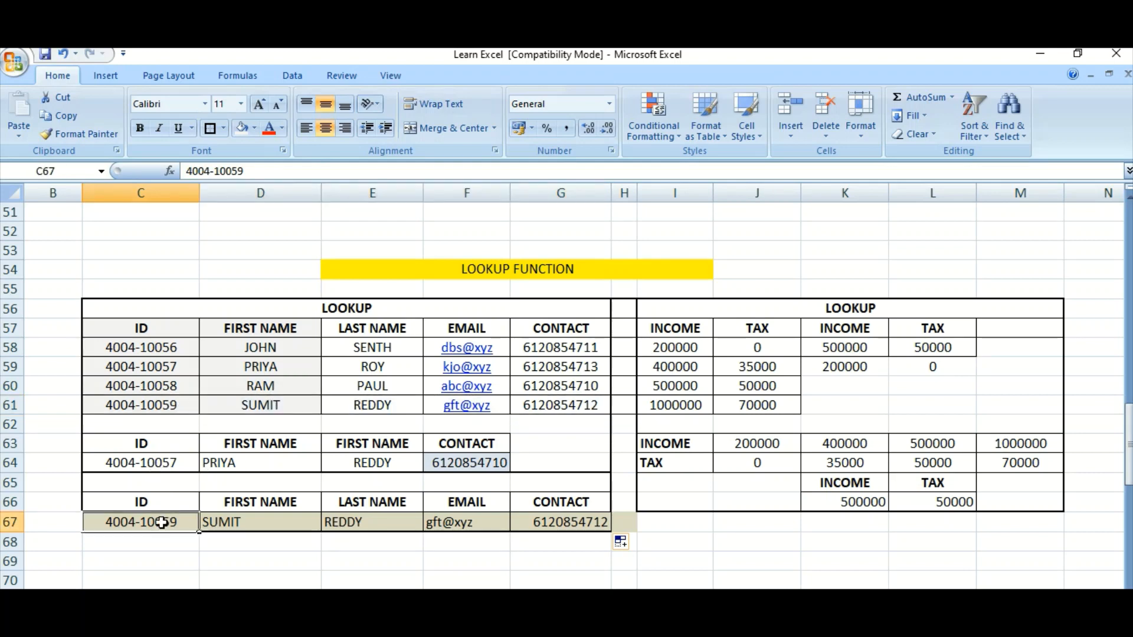
click(178, 390)
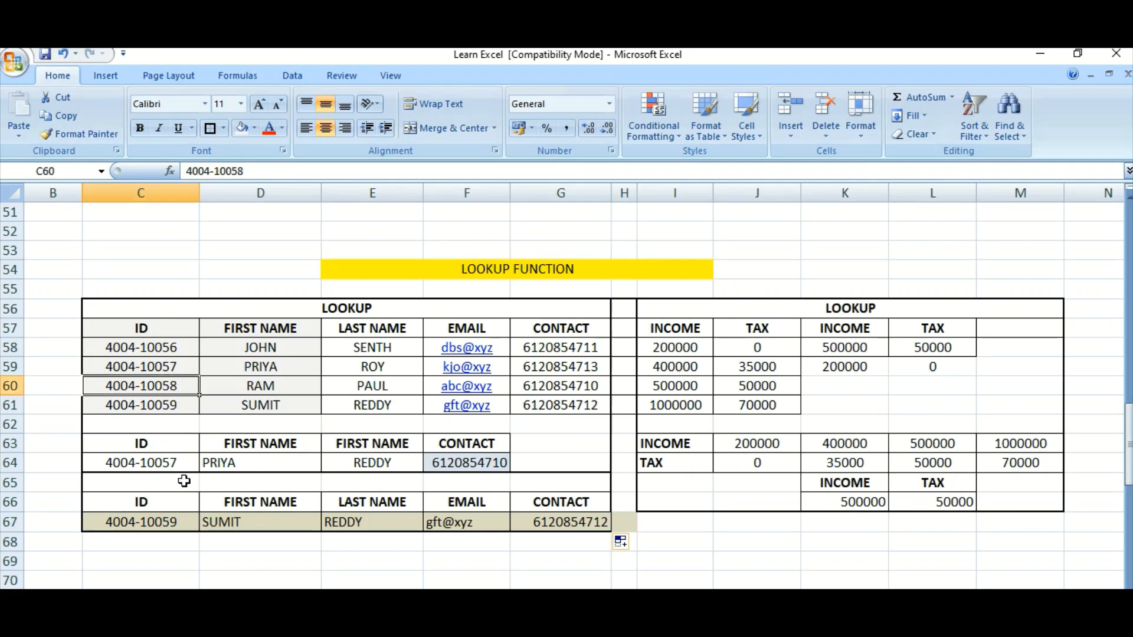
double_click(185, 522)
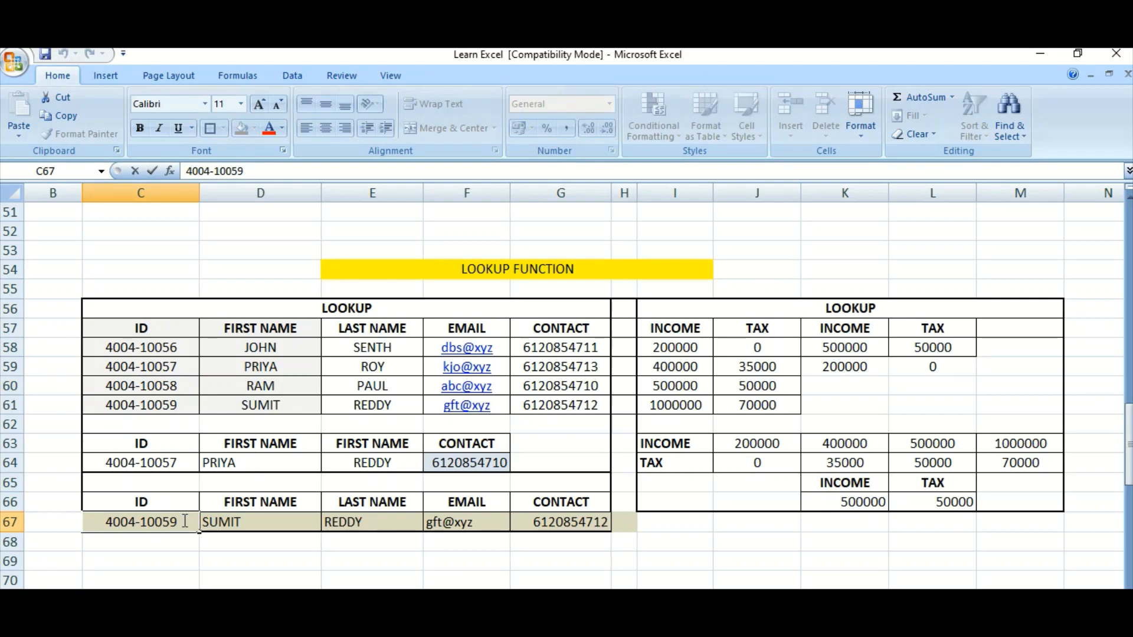
key(BackSpace)
text(8)
key(Return)
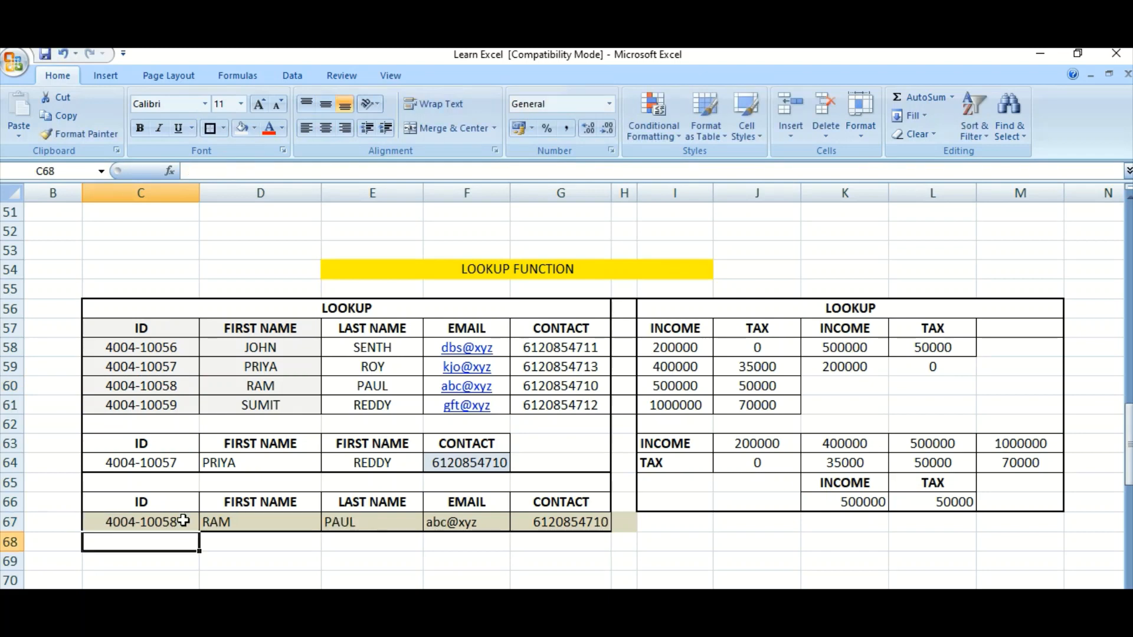
click(239, 522)
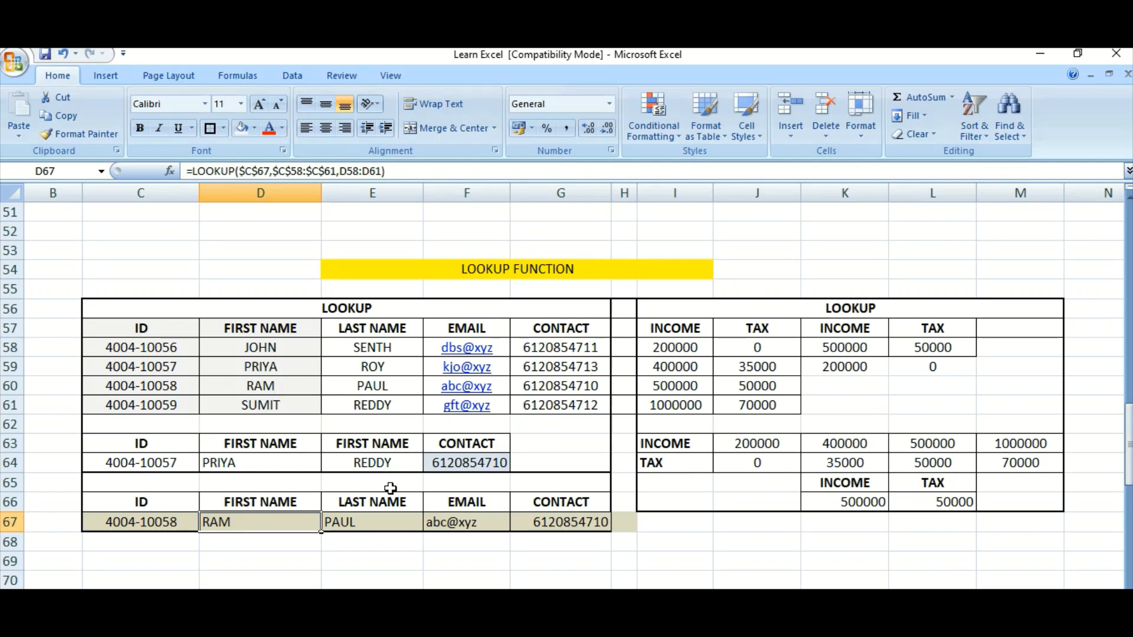
click(377, 519)
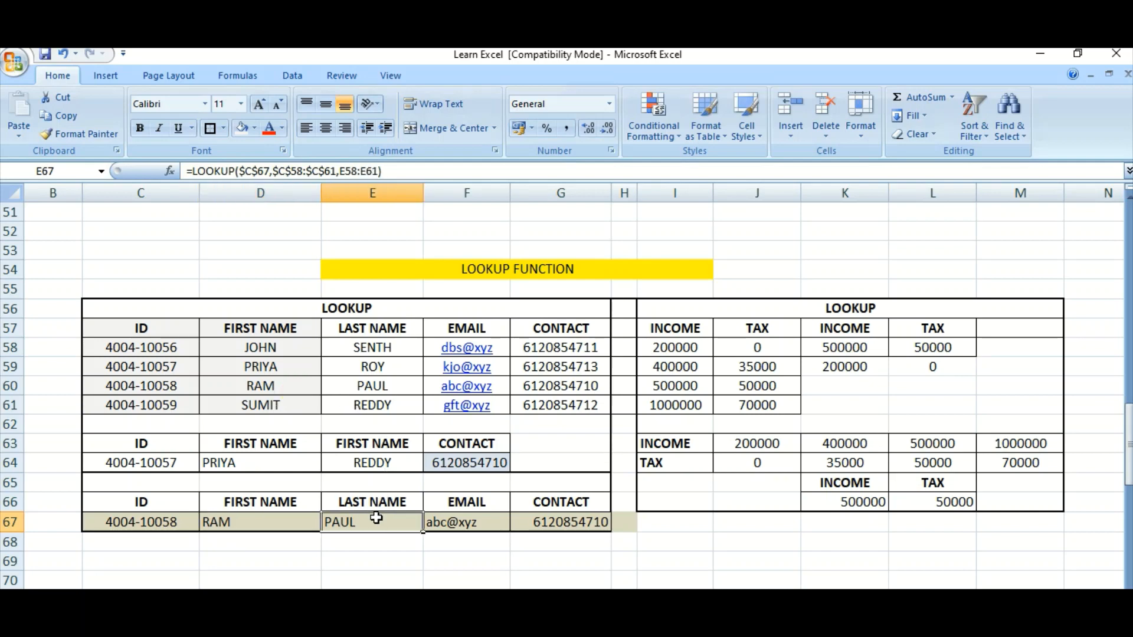
Step: Check the email and contact lookups in F67:G67 against the table row C60:G60
click(489, 524)
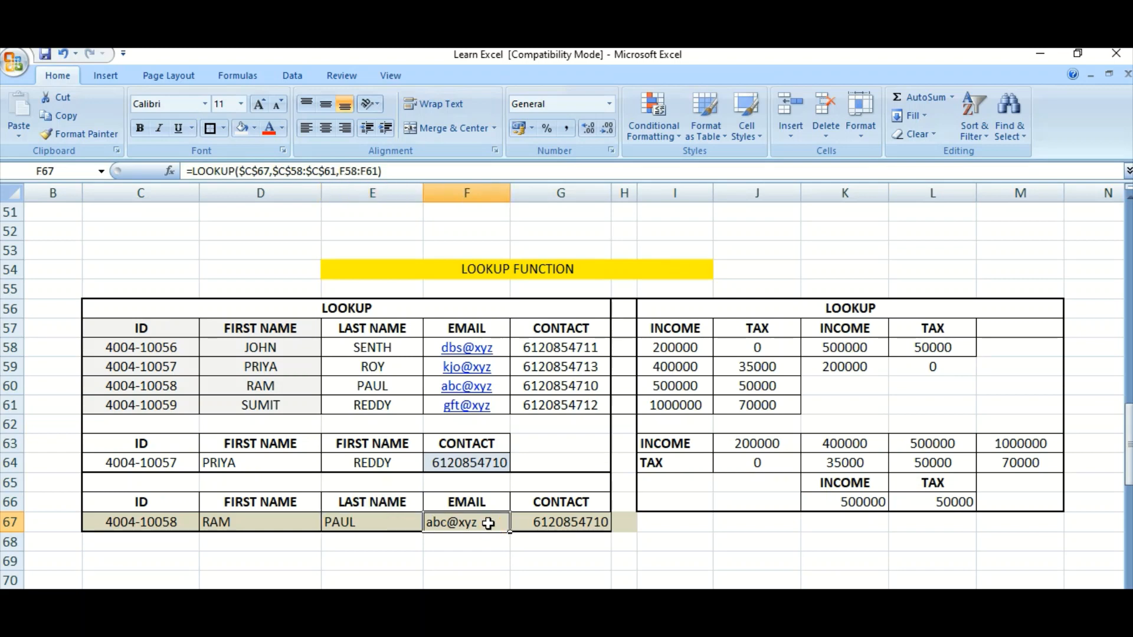
key(Right)
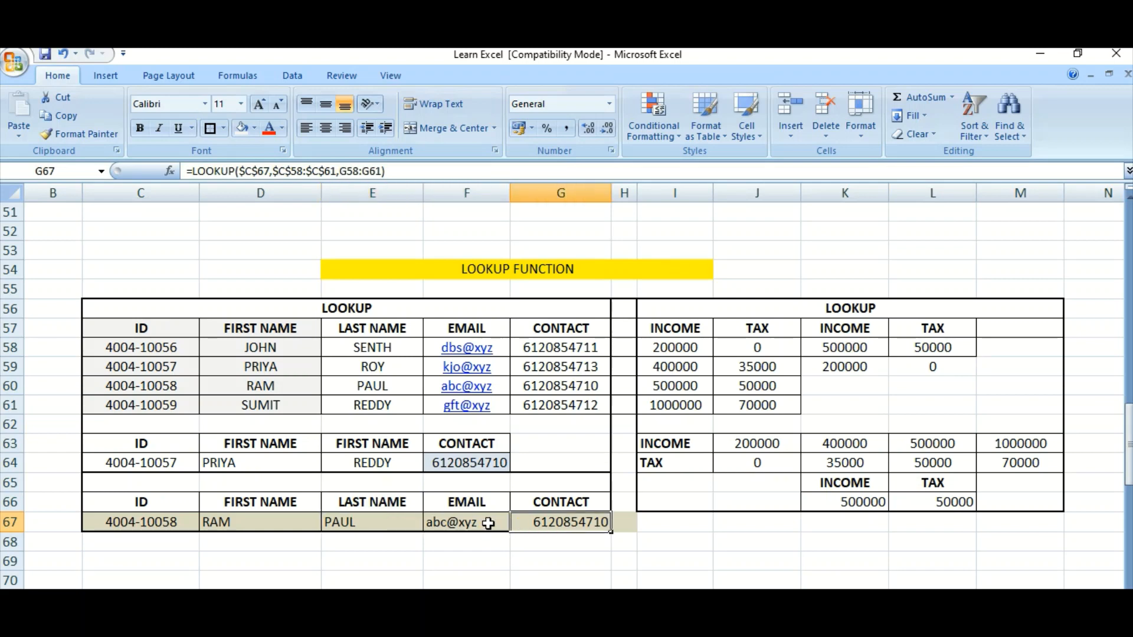
click(178, 386)
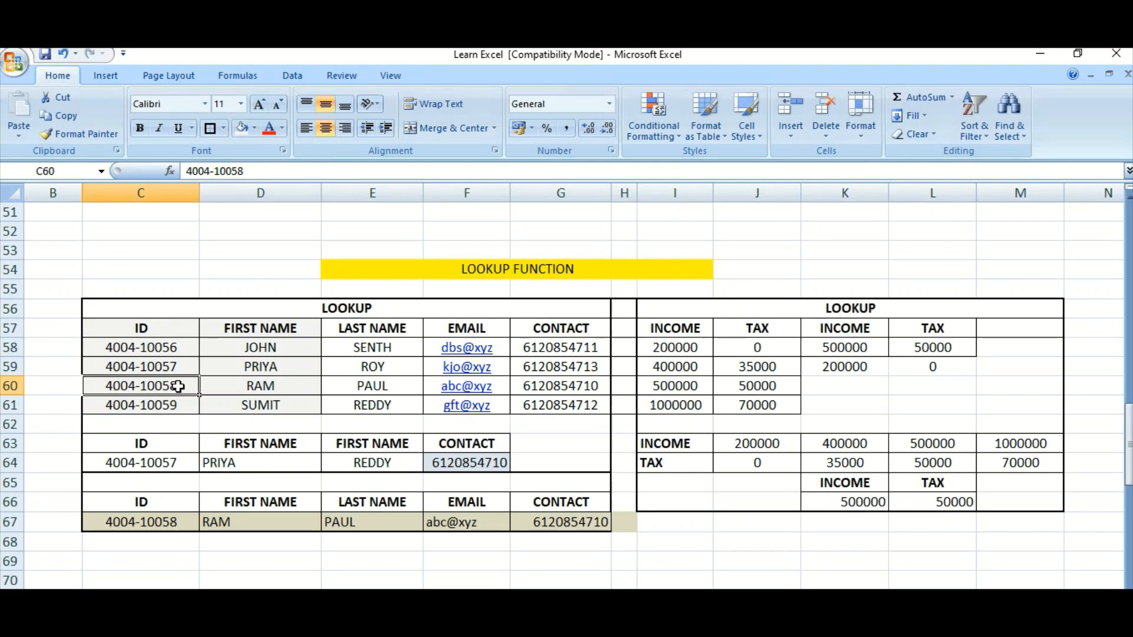
drag(178, 387, 557, 384)
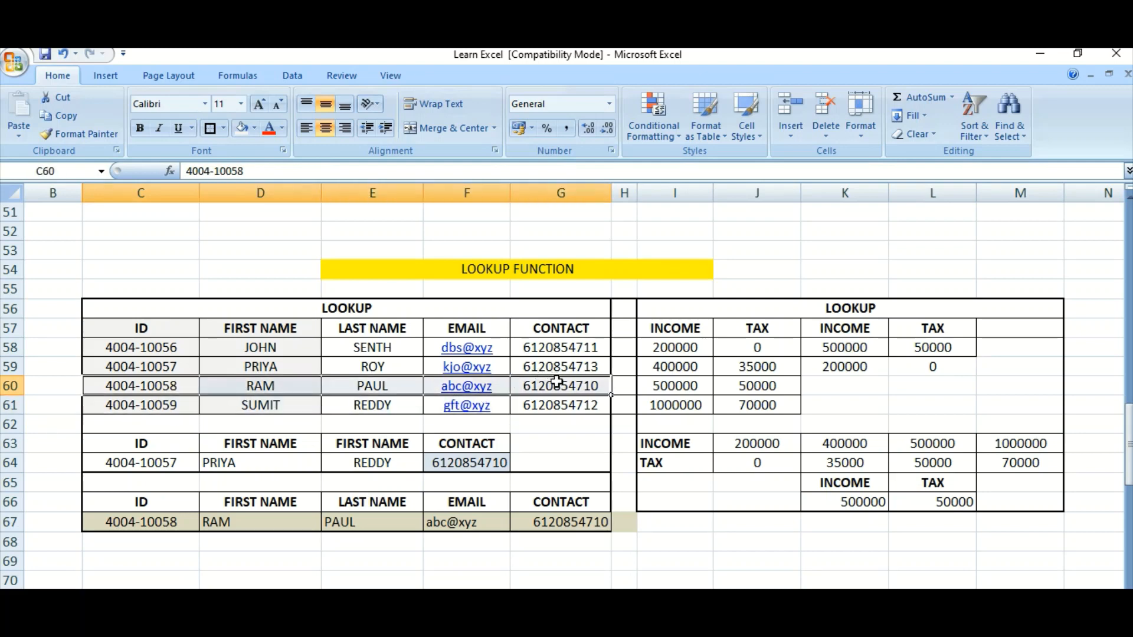
click(233, 541)
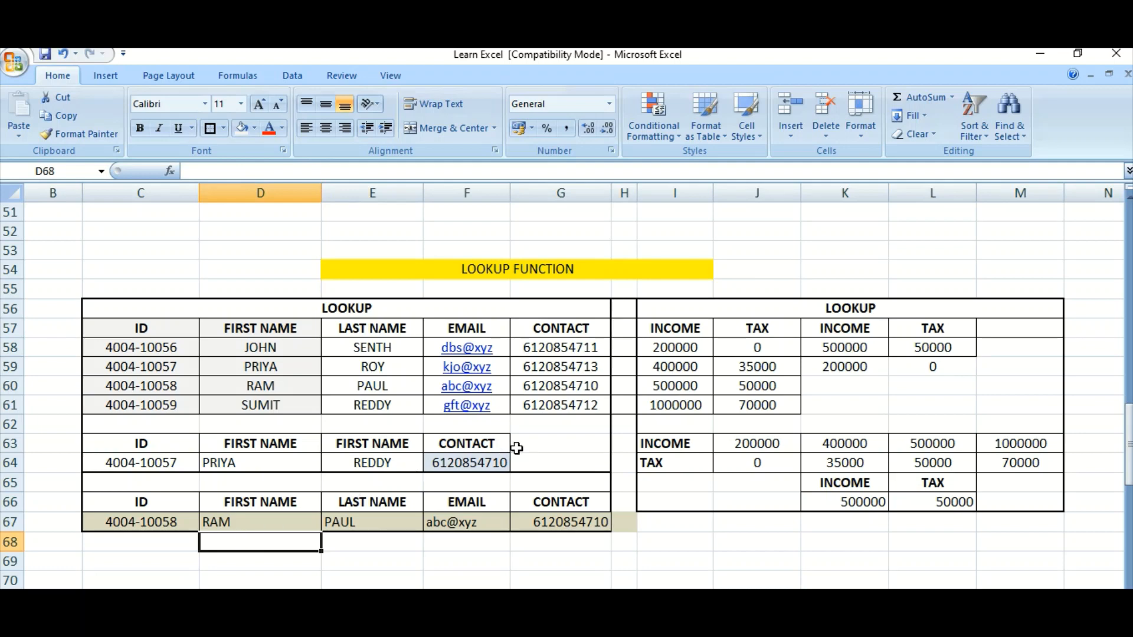
Step: Examine the name-to-contact lookup in E63:F64, its LOOKUP formula in F64, and the order of the first names in D58:D61
click(391, 445)
drag(391, 445, 469, 461)
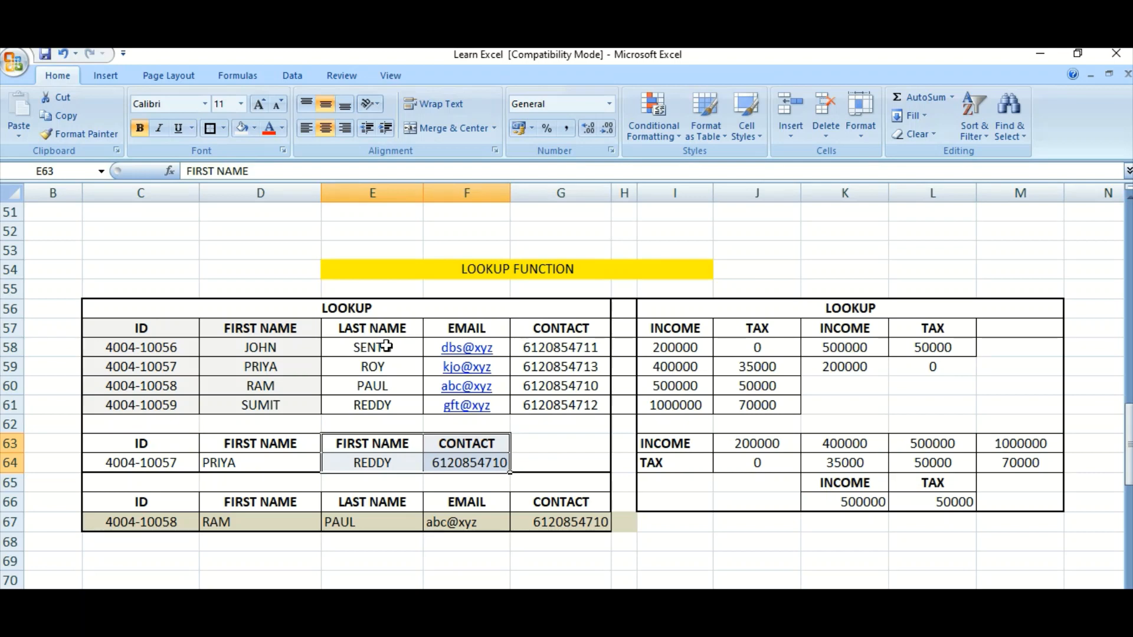
drag(273, 342, 273, 406)
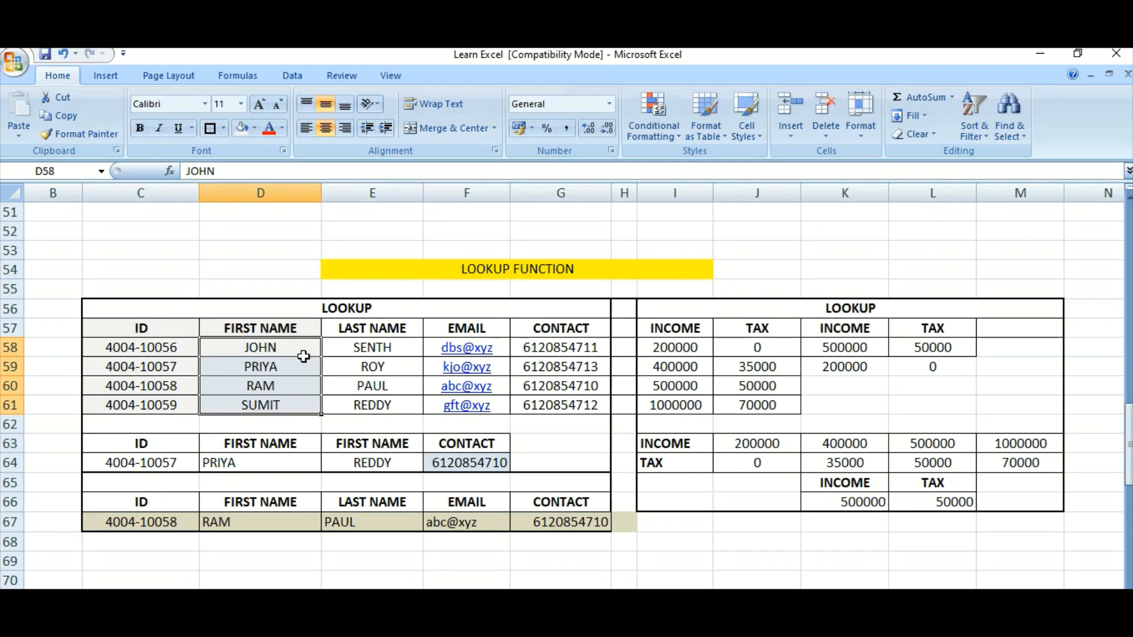
click(283, 345)
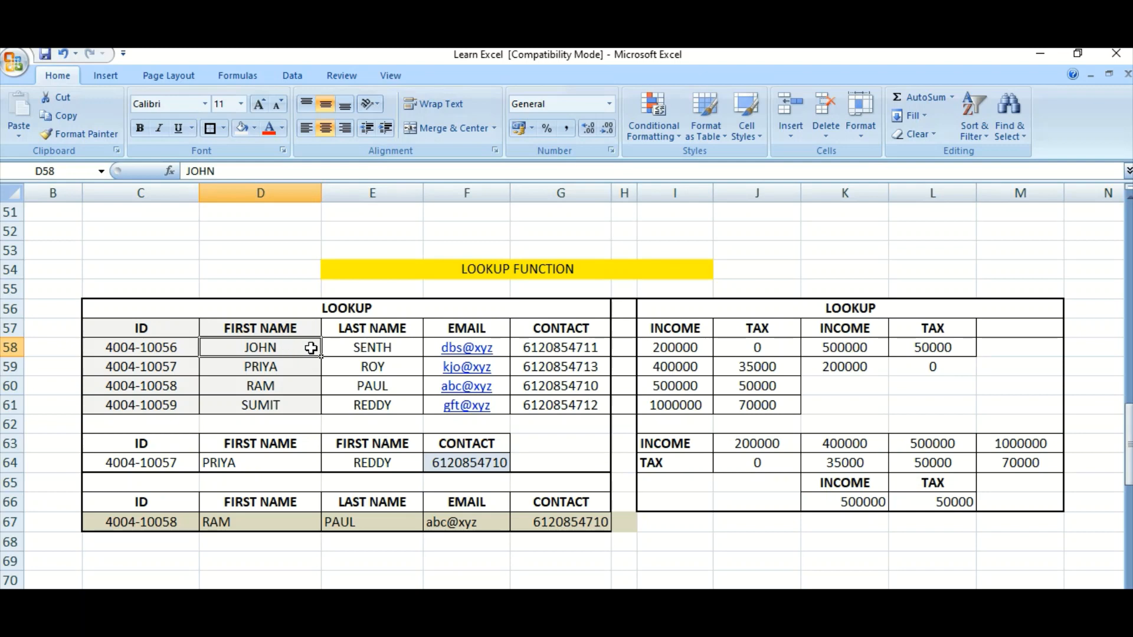
click(467, 462)
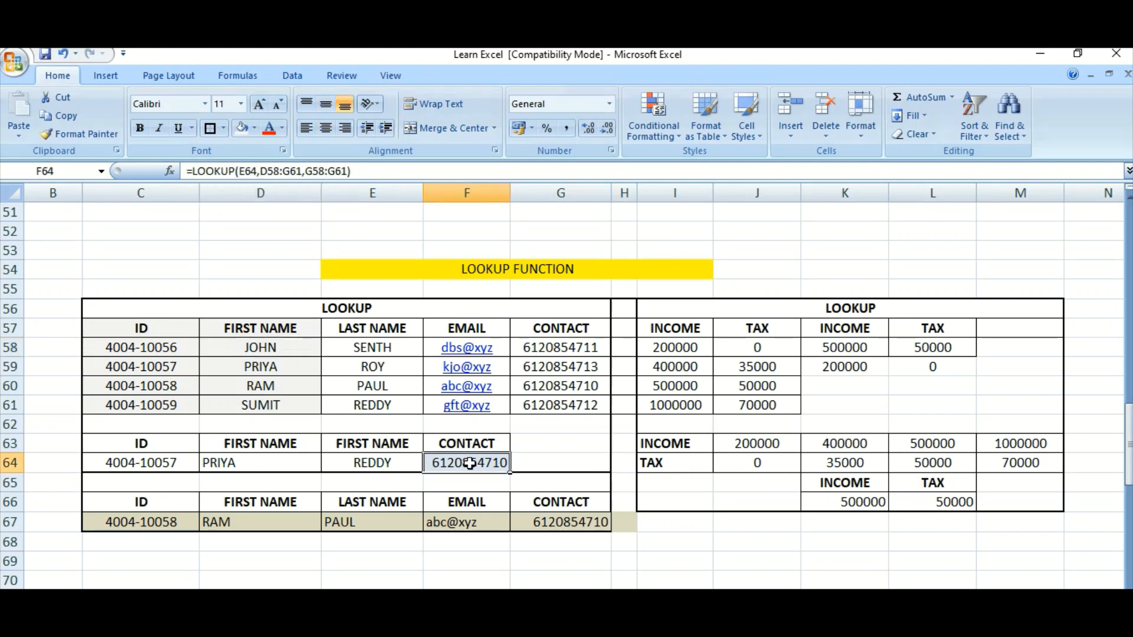
click(555, 460)
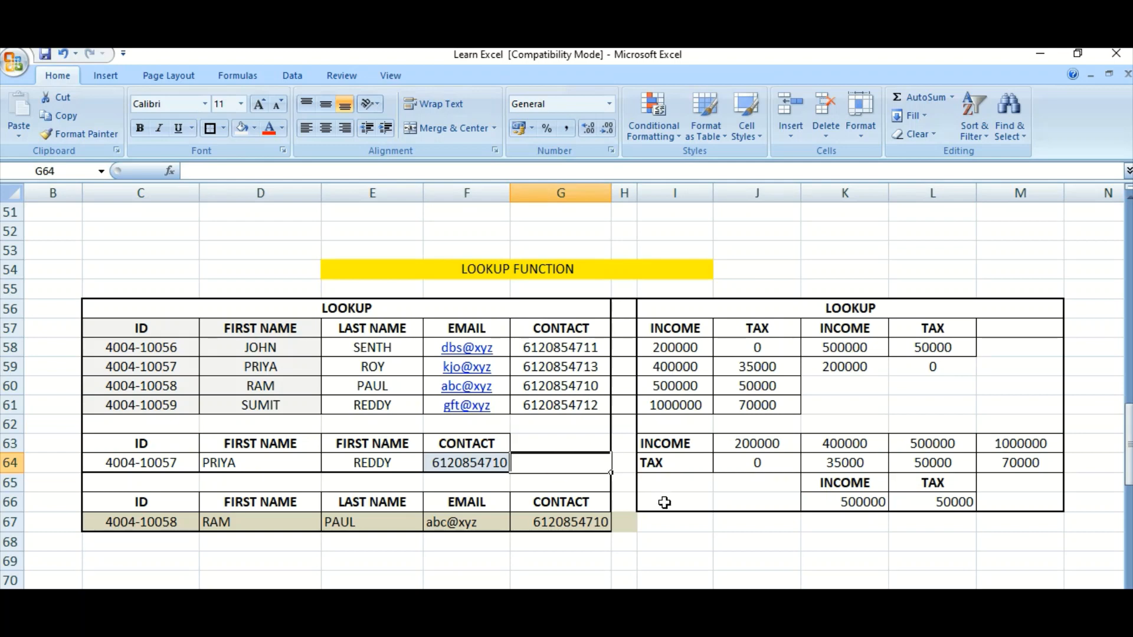
click(670, 528)
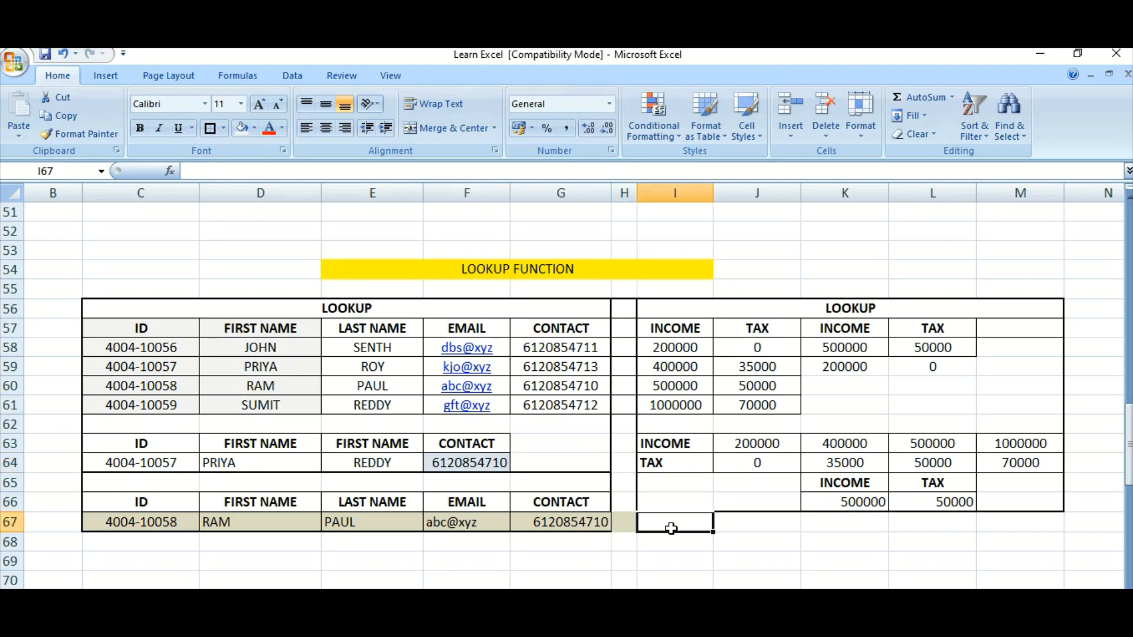